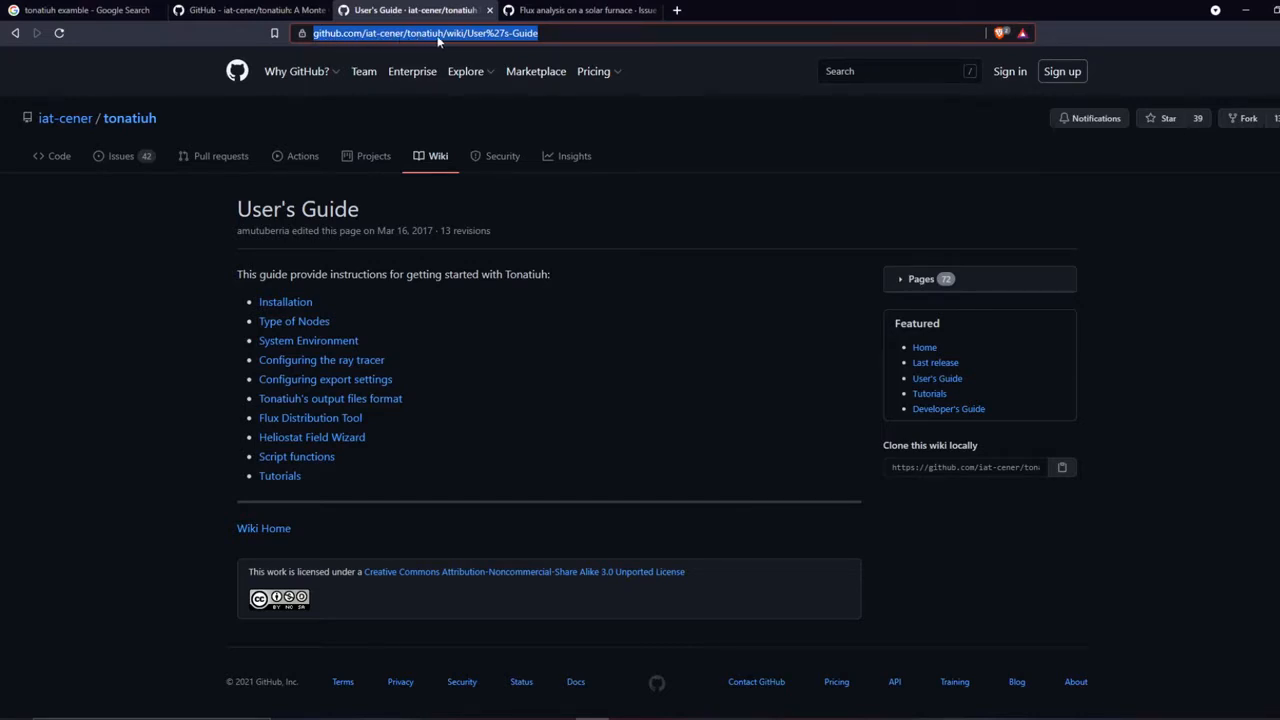
- Open the wiki's Tutorials page and the Tonatiuh 2.0.1 tutorial on flux distribution of an ideal parabolic dish
click(546, 33)
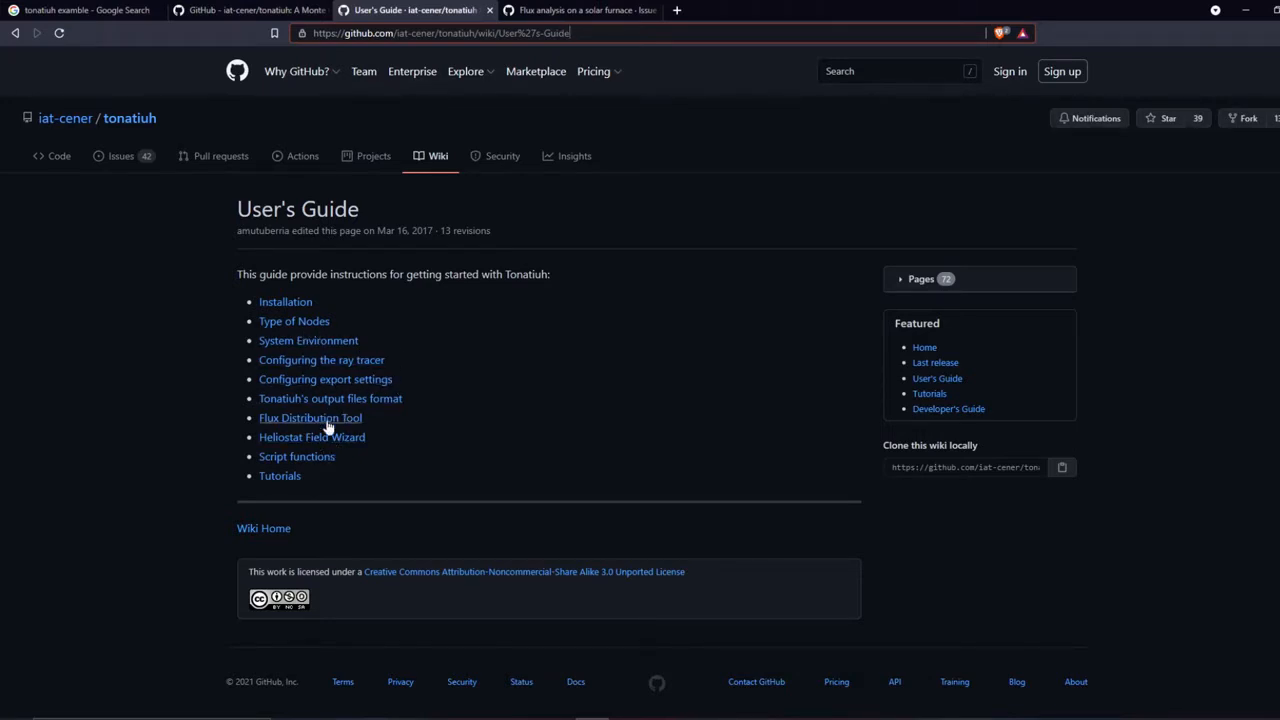
click(289, 480)
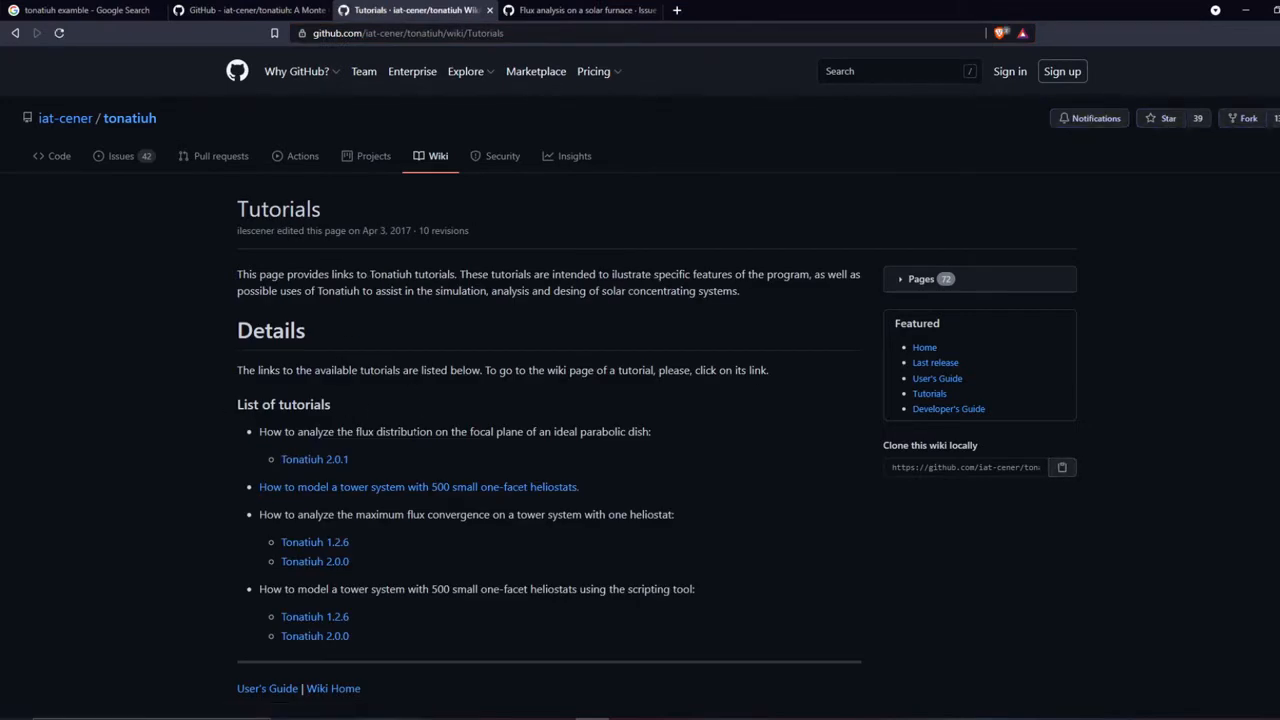
scroll(233, 465, down, 3)
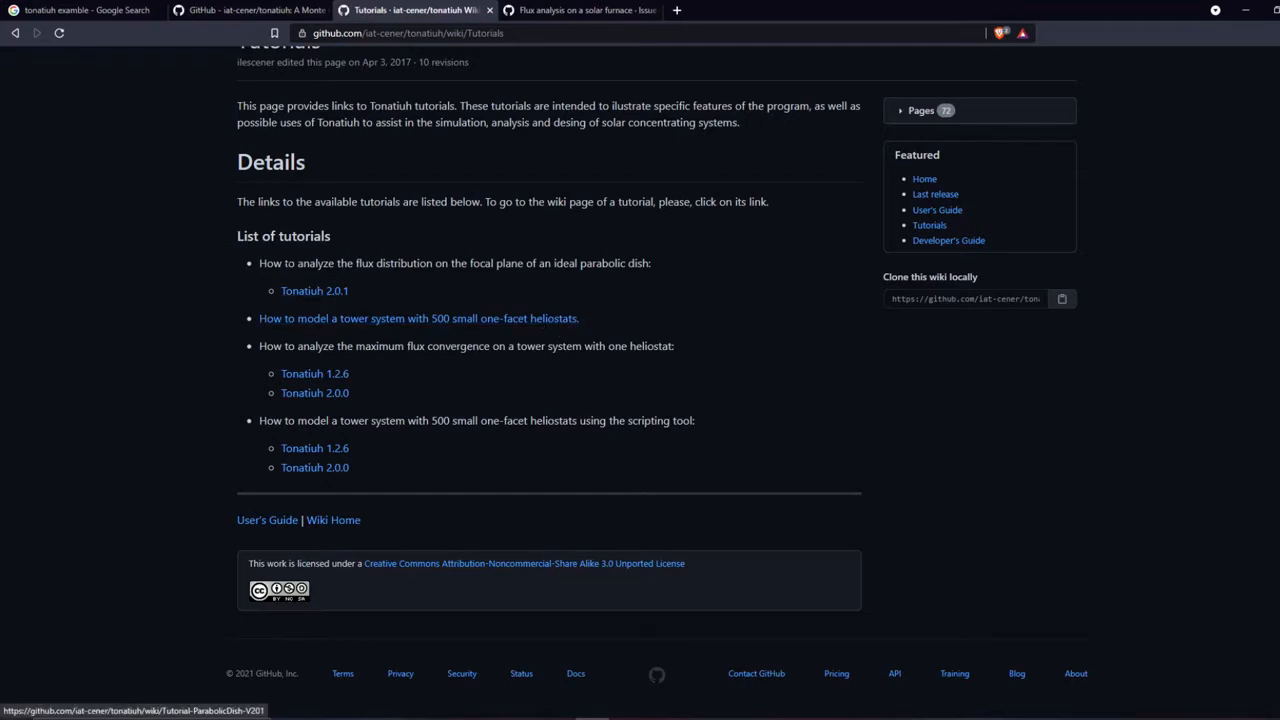
drag(259, 263, 362, 263)
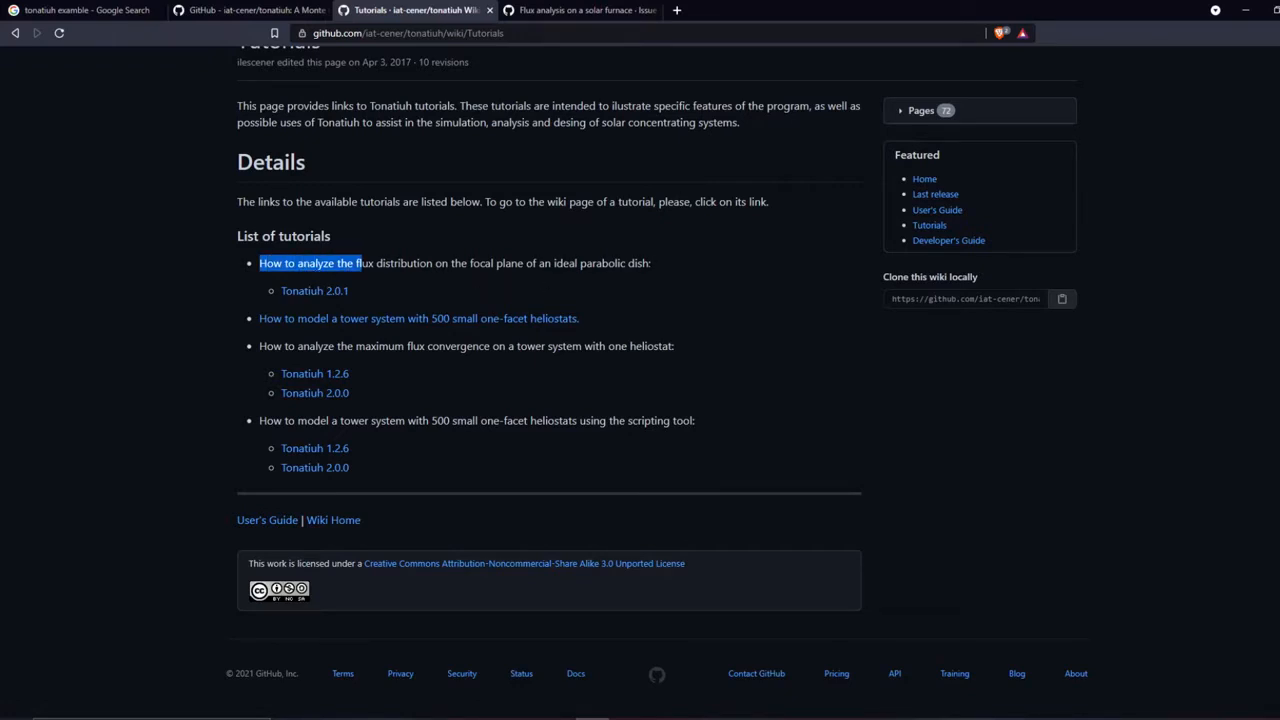
click(325, 291)
- Skim the parabolic dish tutorial through its export settings and Mathematica flux processing sections, and look at the Mathematica free trial page
scroll(437, 371, down, 5)
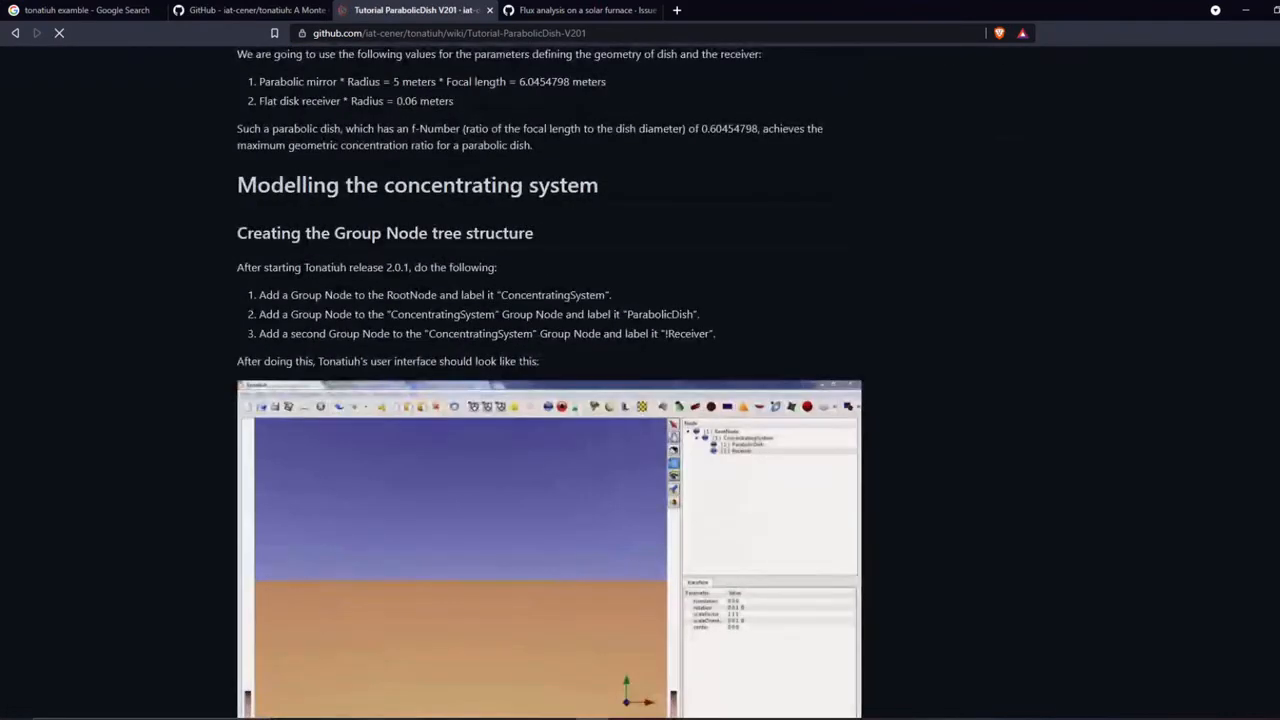
scroll(437, 371, up, 5)
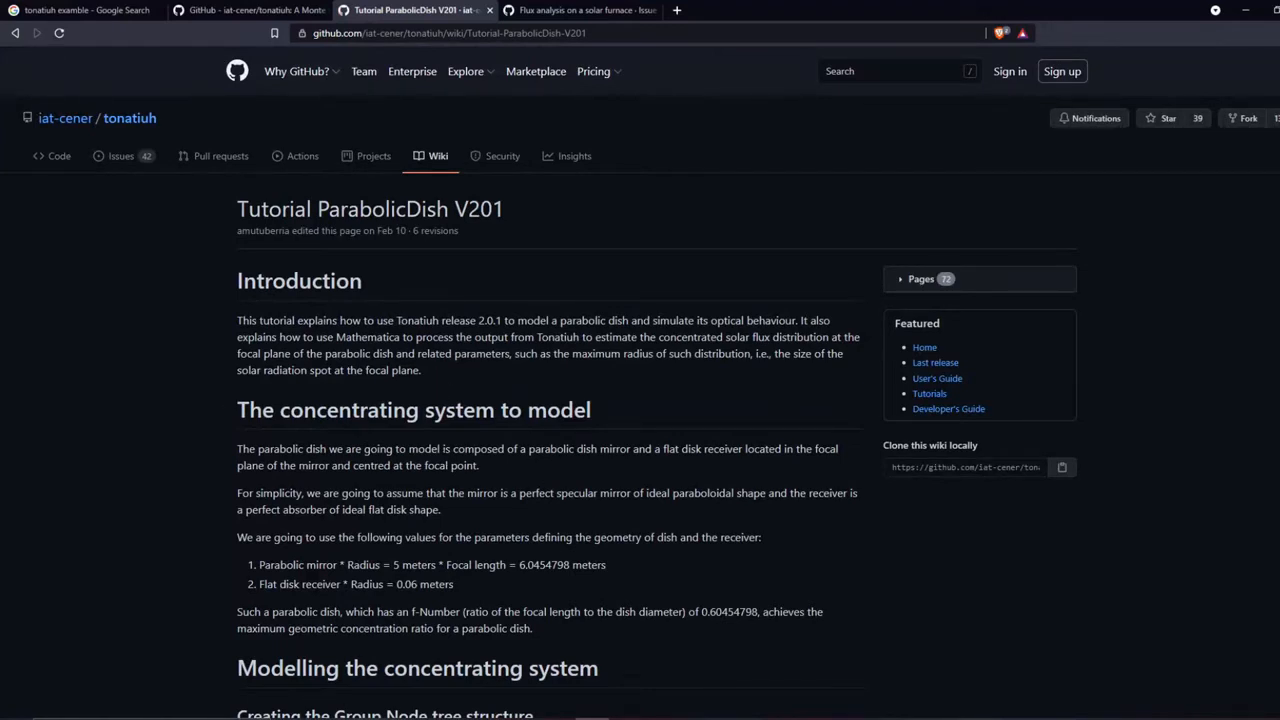
scroll(379, 387, down, 2)
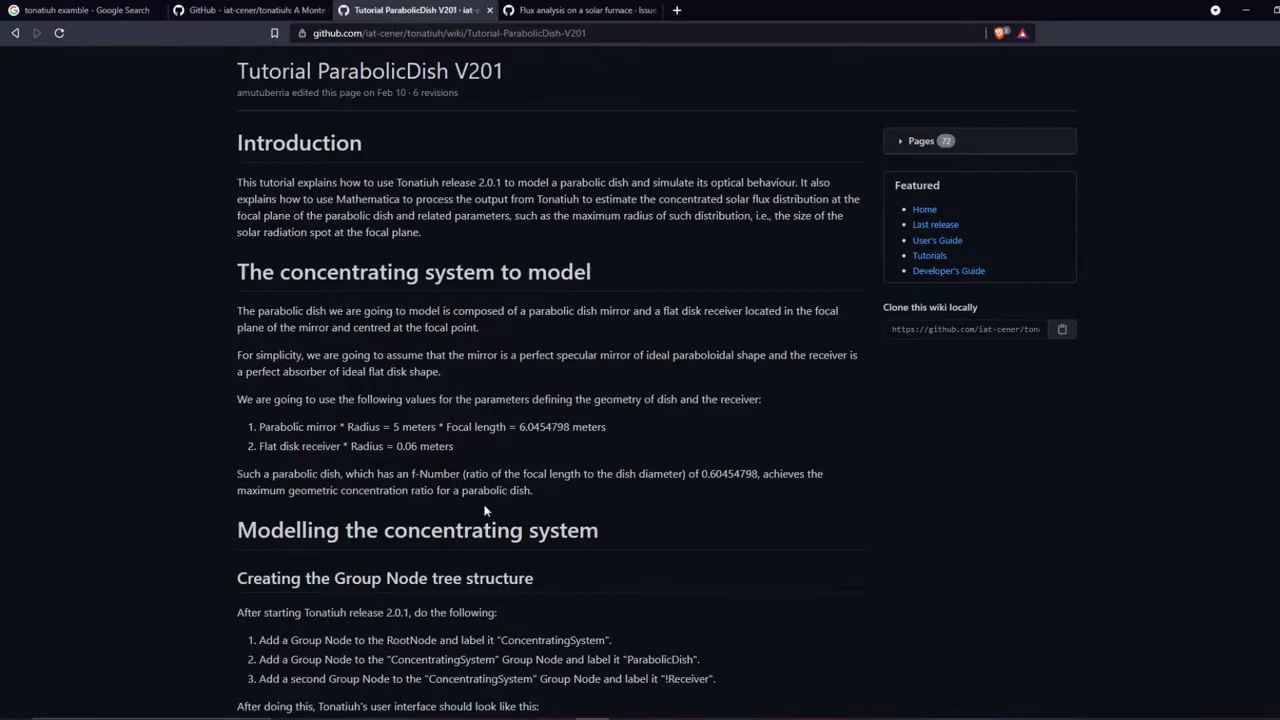
scroll(485, 511, down, 20)
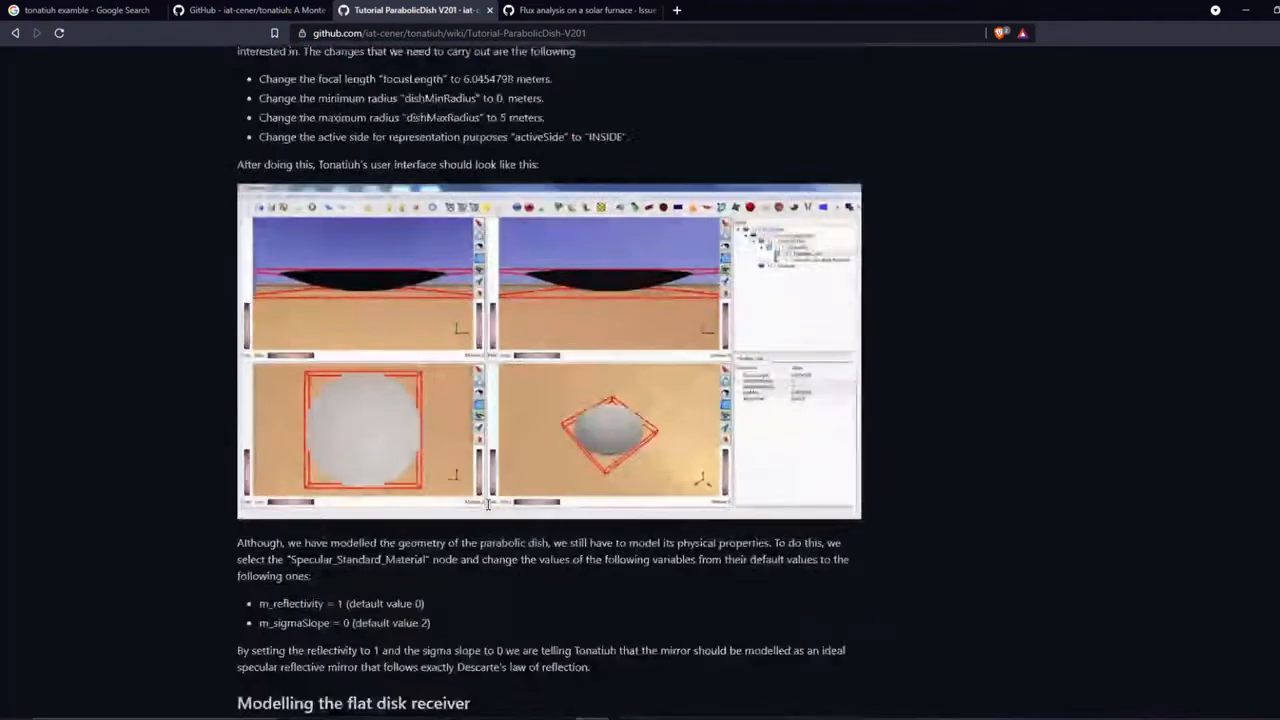
scroll(487, 505, down, 20)
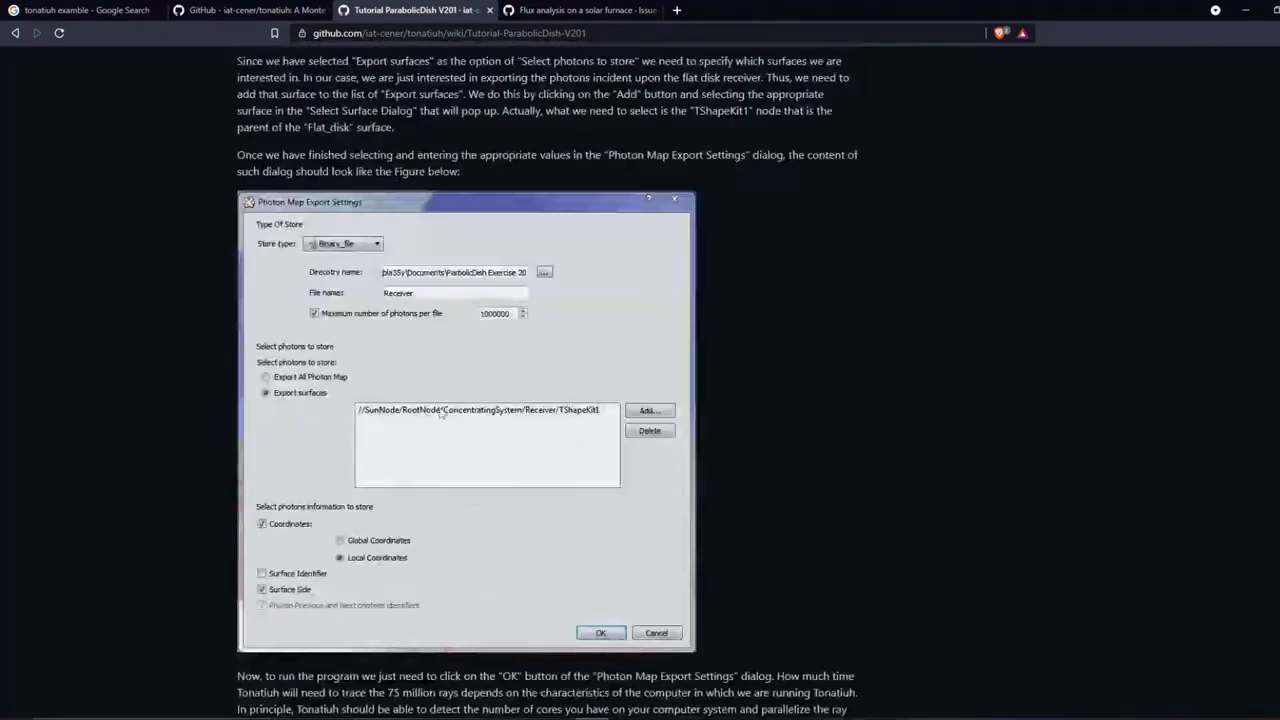
scroll(486, 534, down, 12)
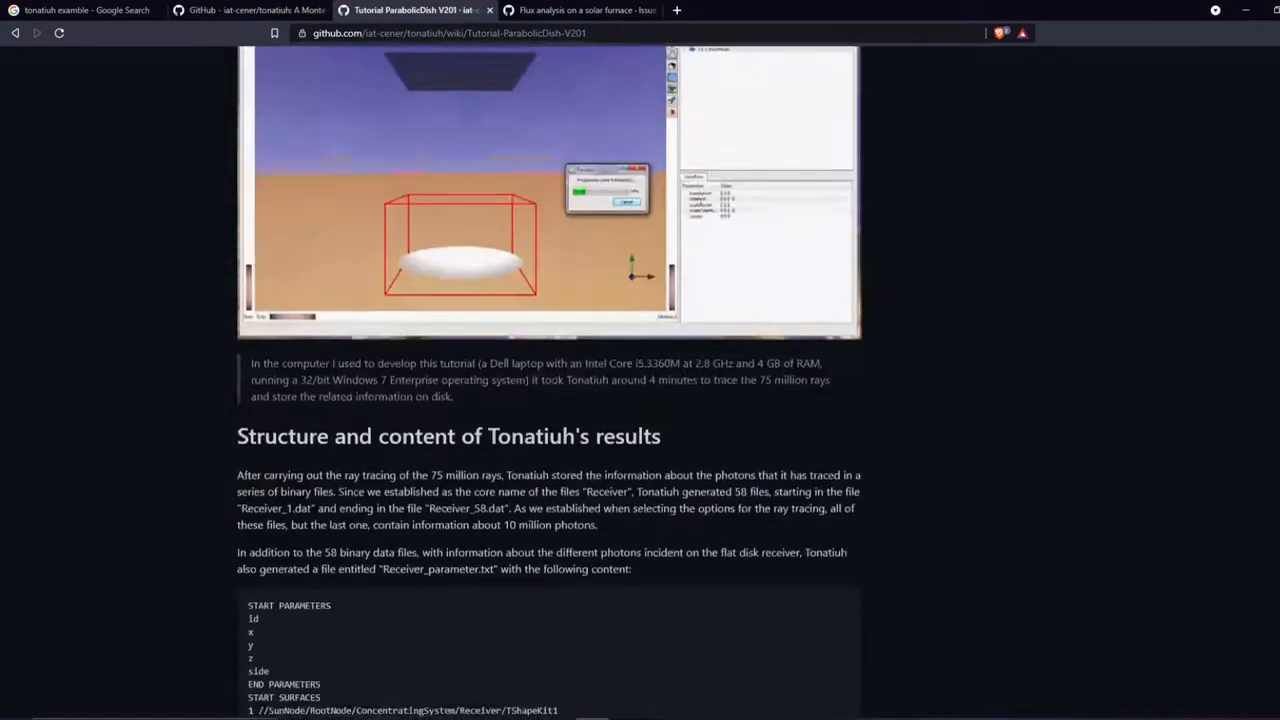
scroll(548, 380, down, 4)
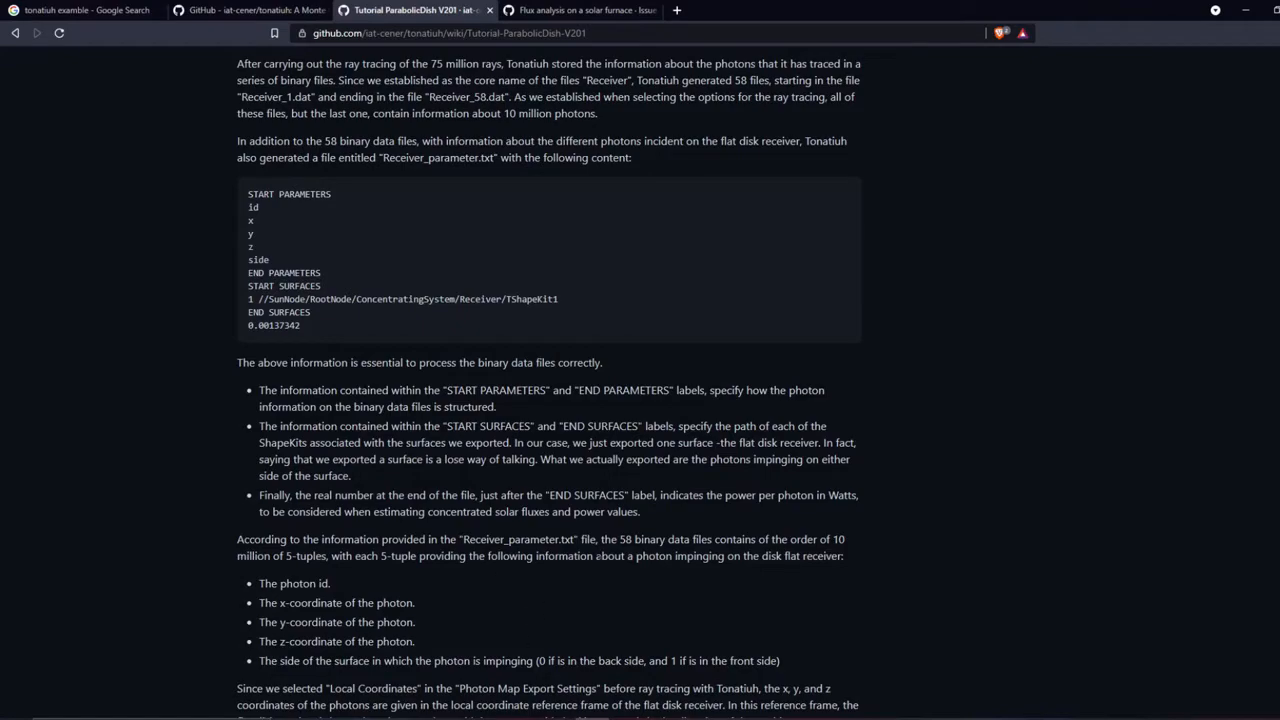
scroll(550, 400, down, 15)
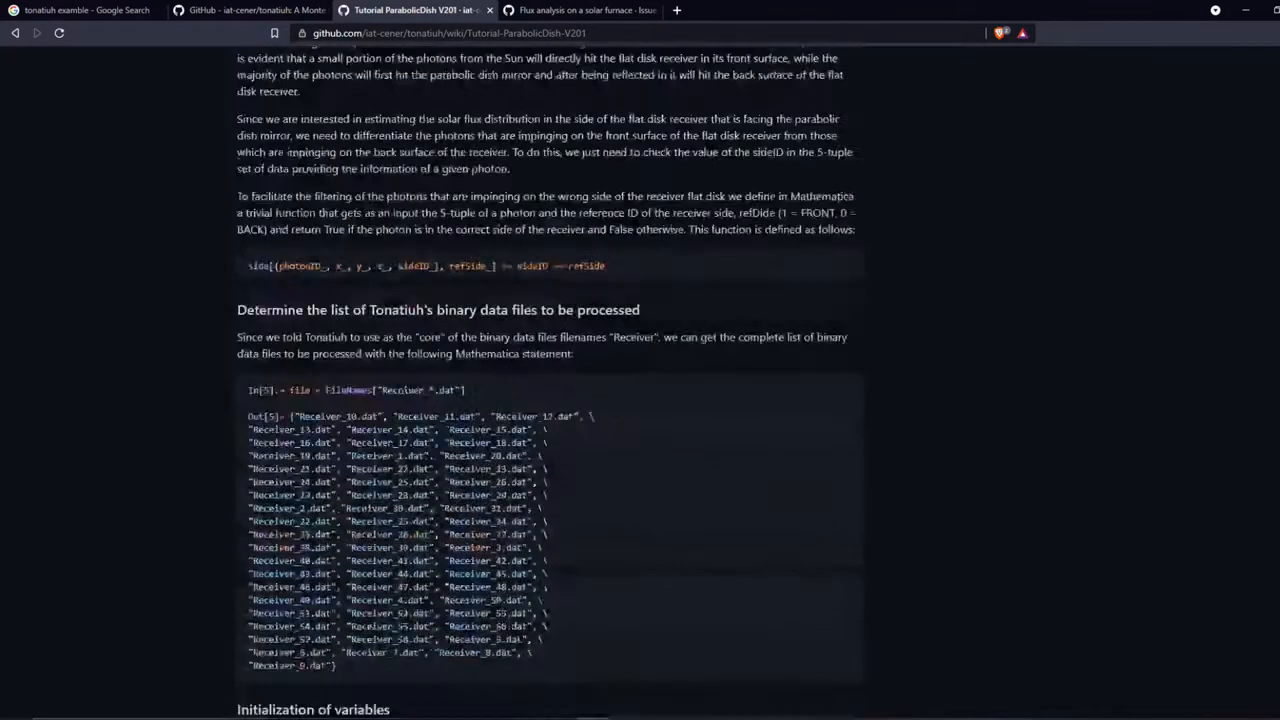
scroll(550, 400, up, 3)
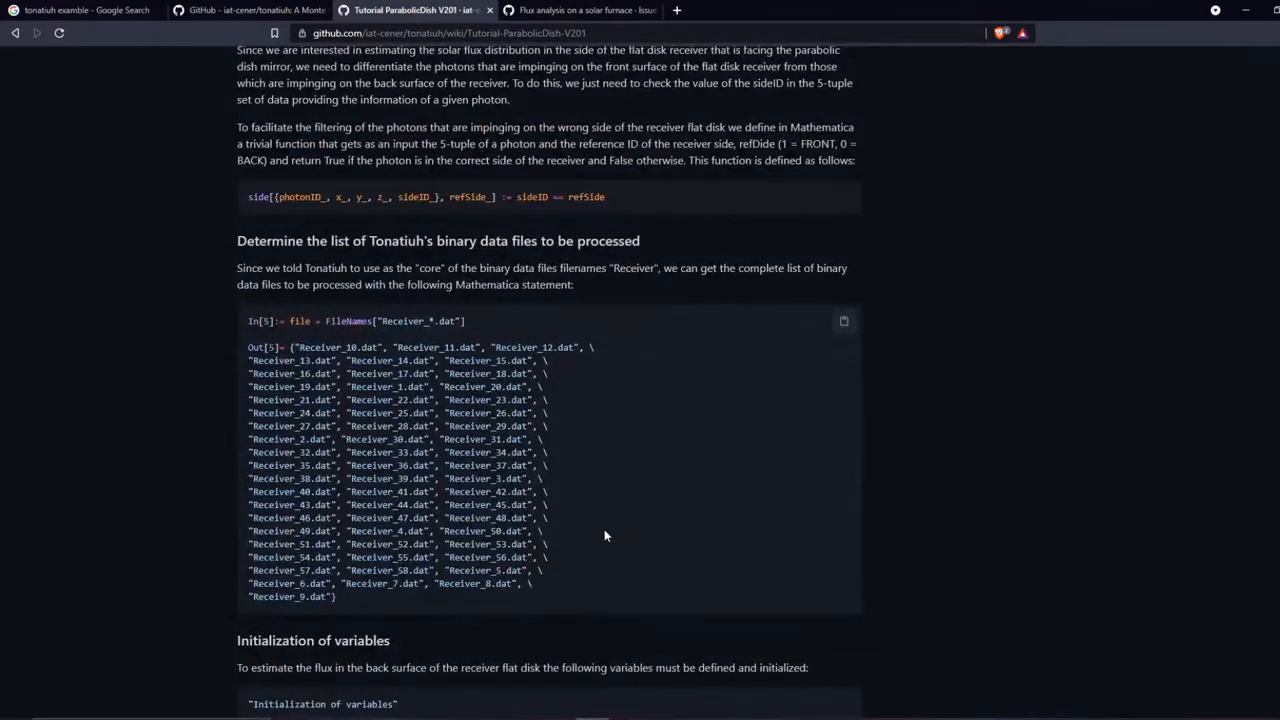
scroll(604, 536, up, 3)
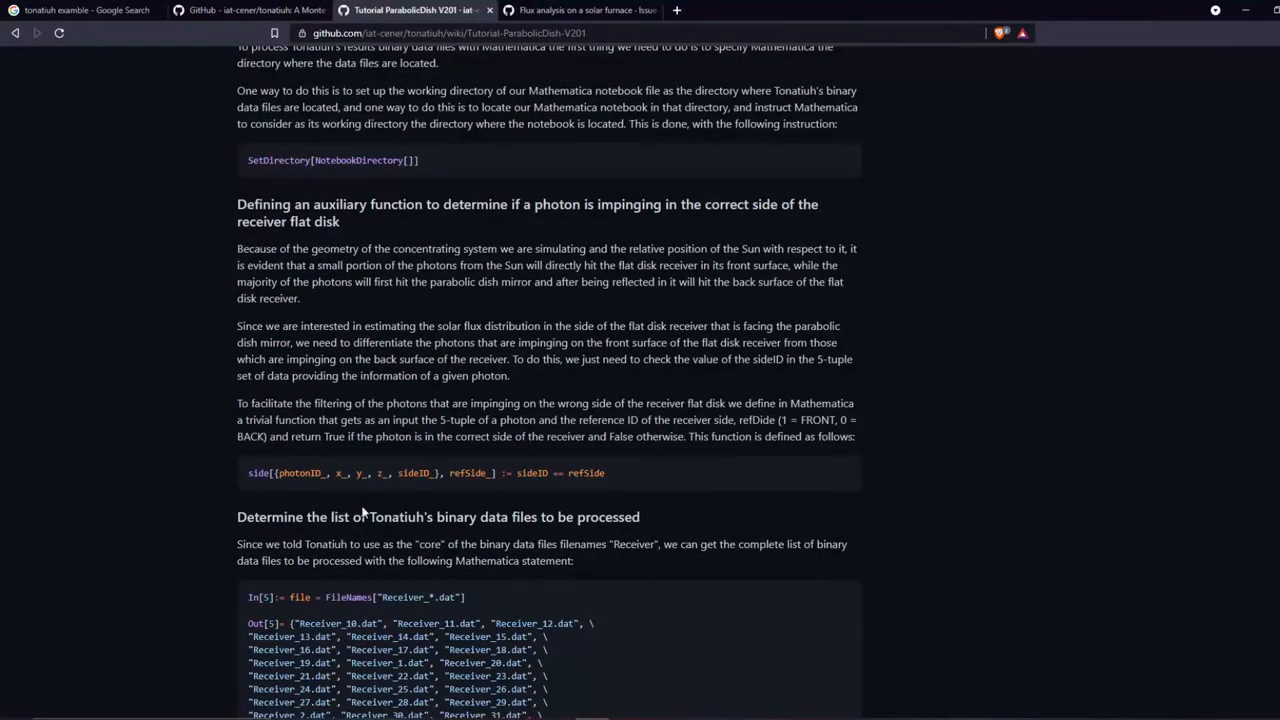
scroll(473, 500, down, 20)
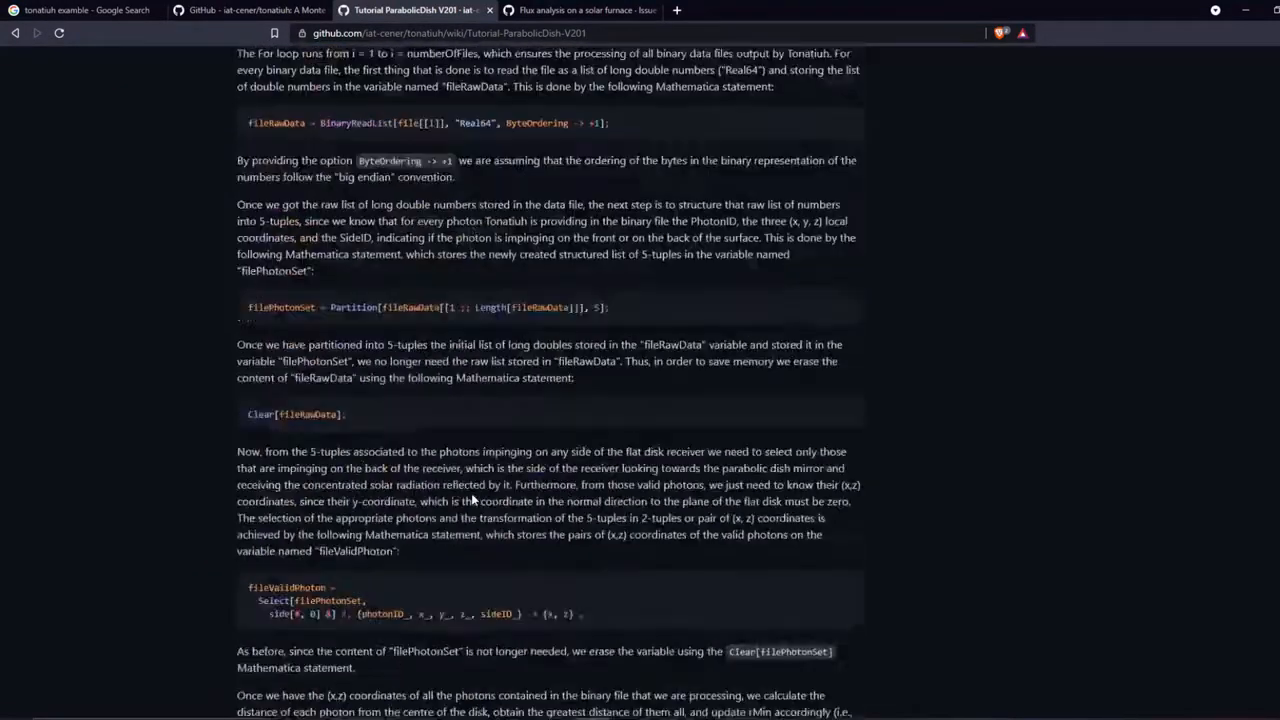
scroll(471, 493, down, 10)
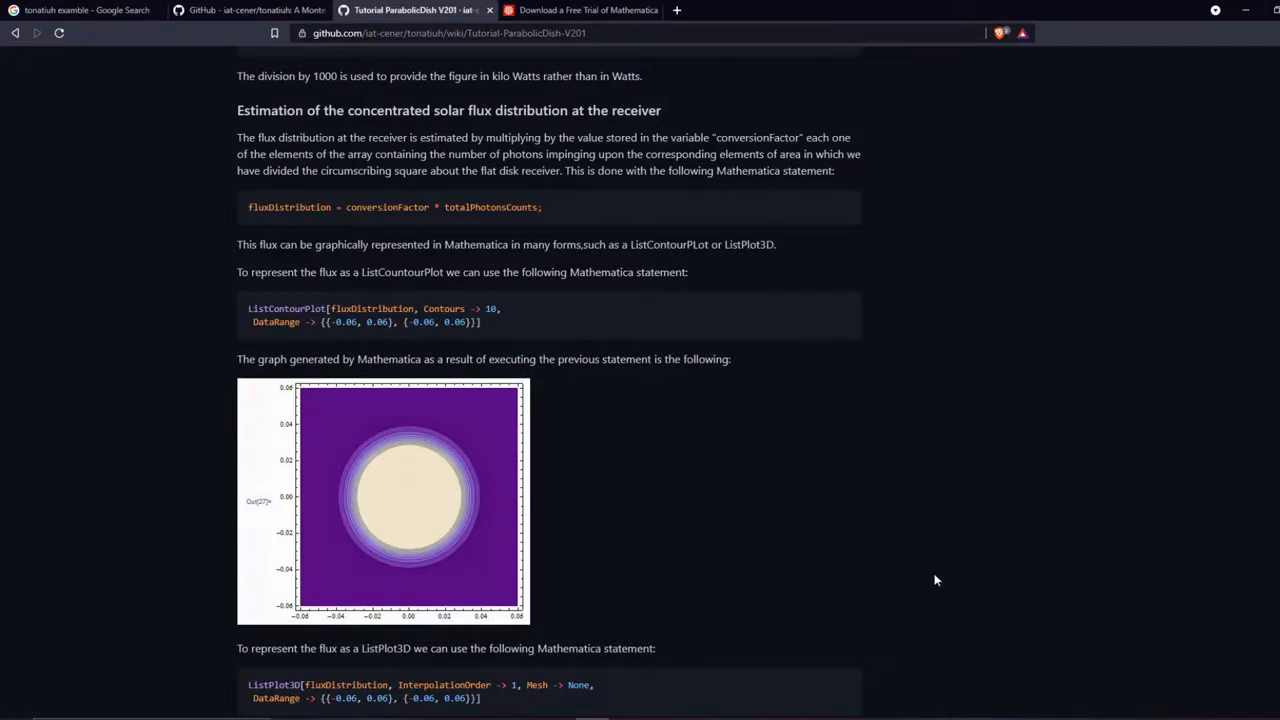
scroll(592, 355, up, 3)
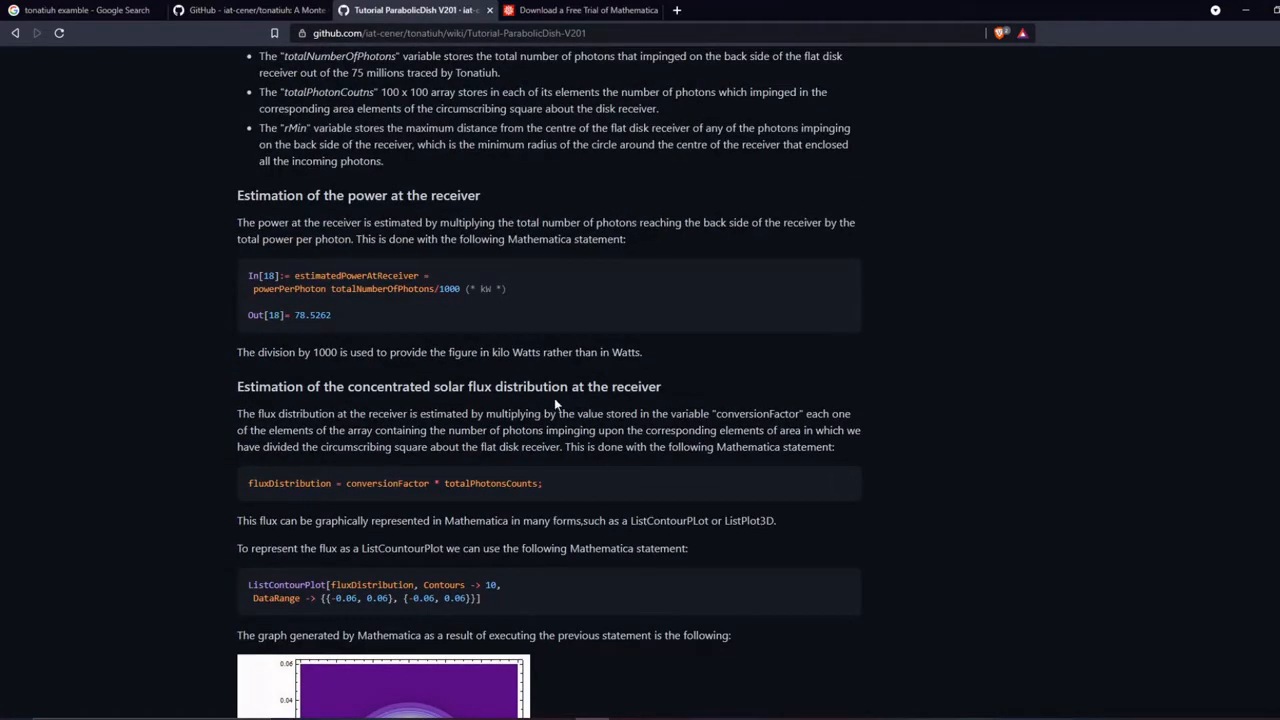
click(508, 14)
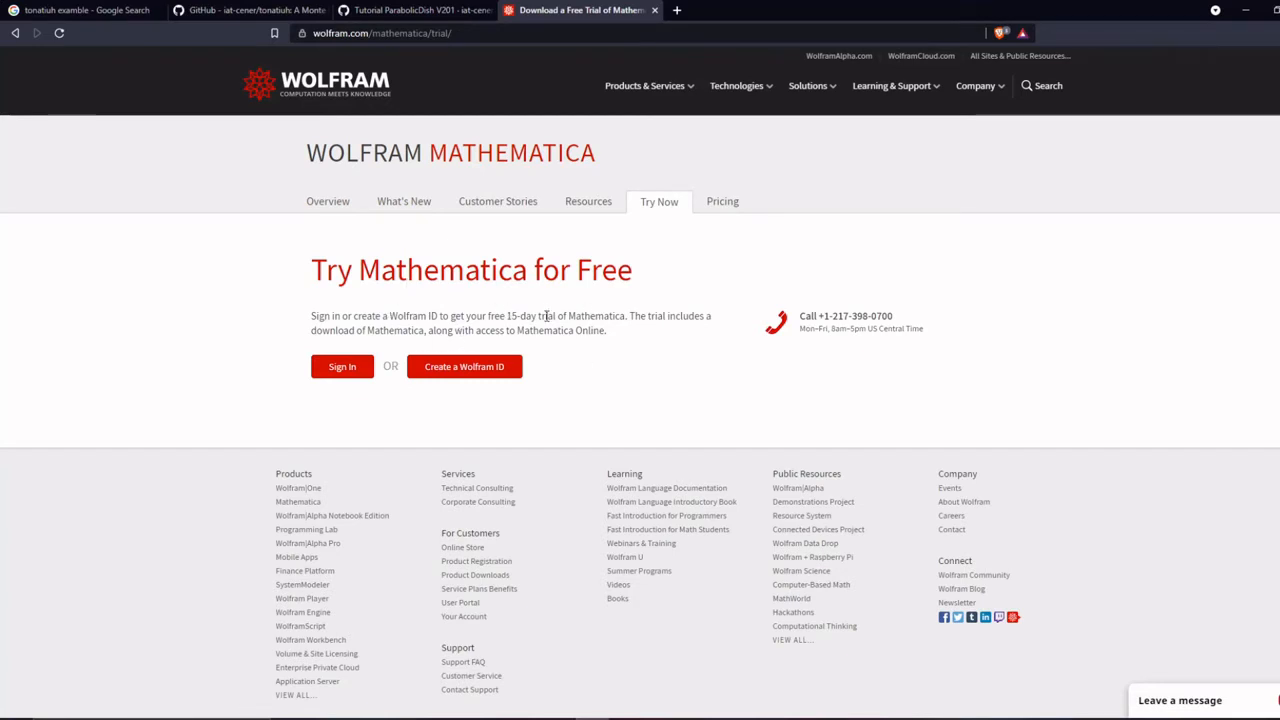
- Return to the tutorial and review its parabolic dish modelling section, highlighting the required dishMaxRadius and focusLength values
click(432, 10)
scroll(457, 354, down, 20)
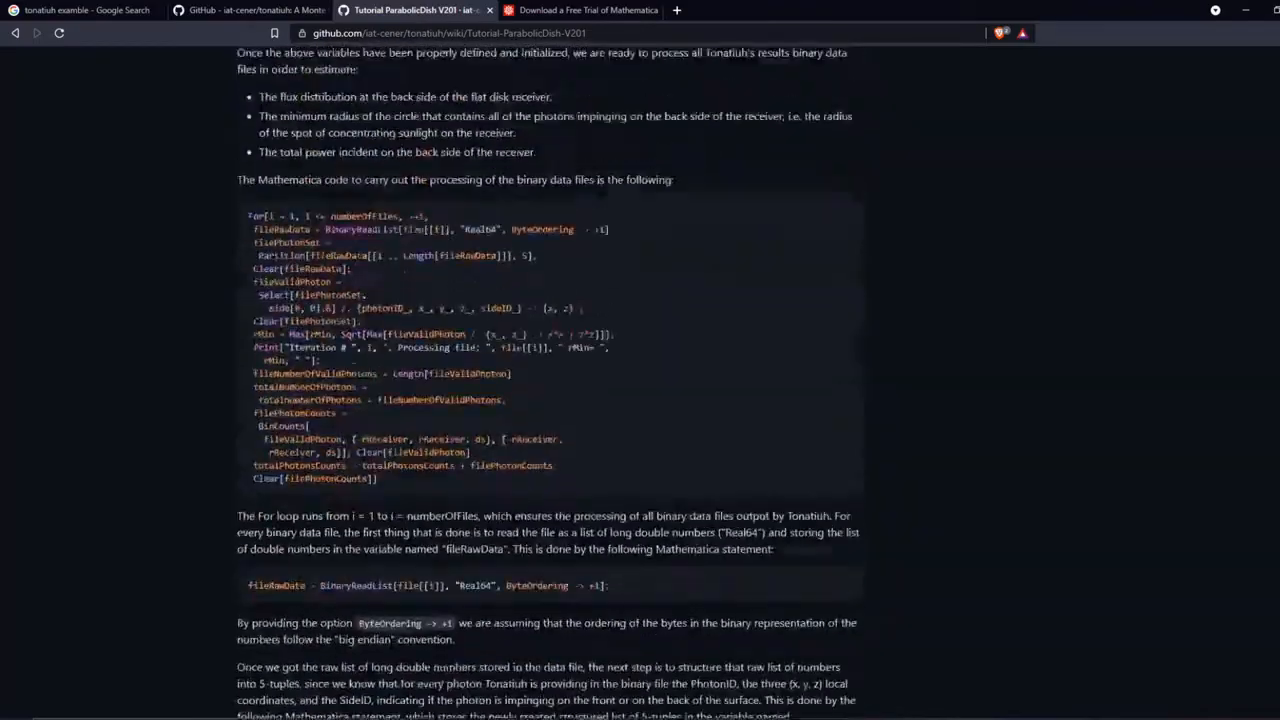
scroll(548, 380, down, 20)
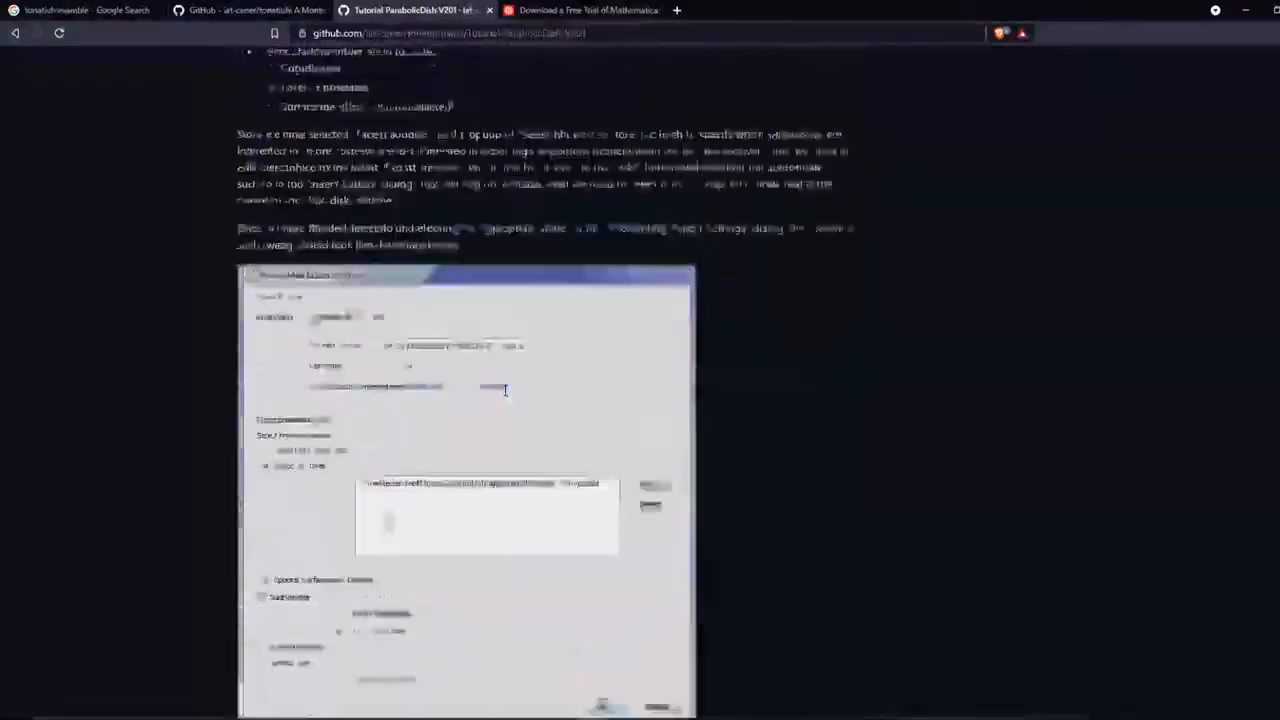
scroll(504, 396, up, 20)
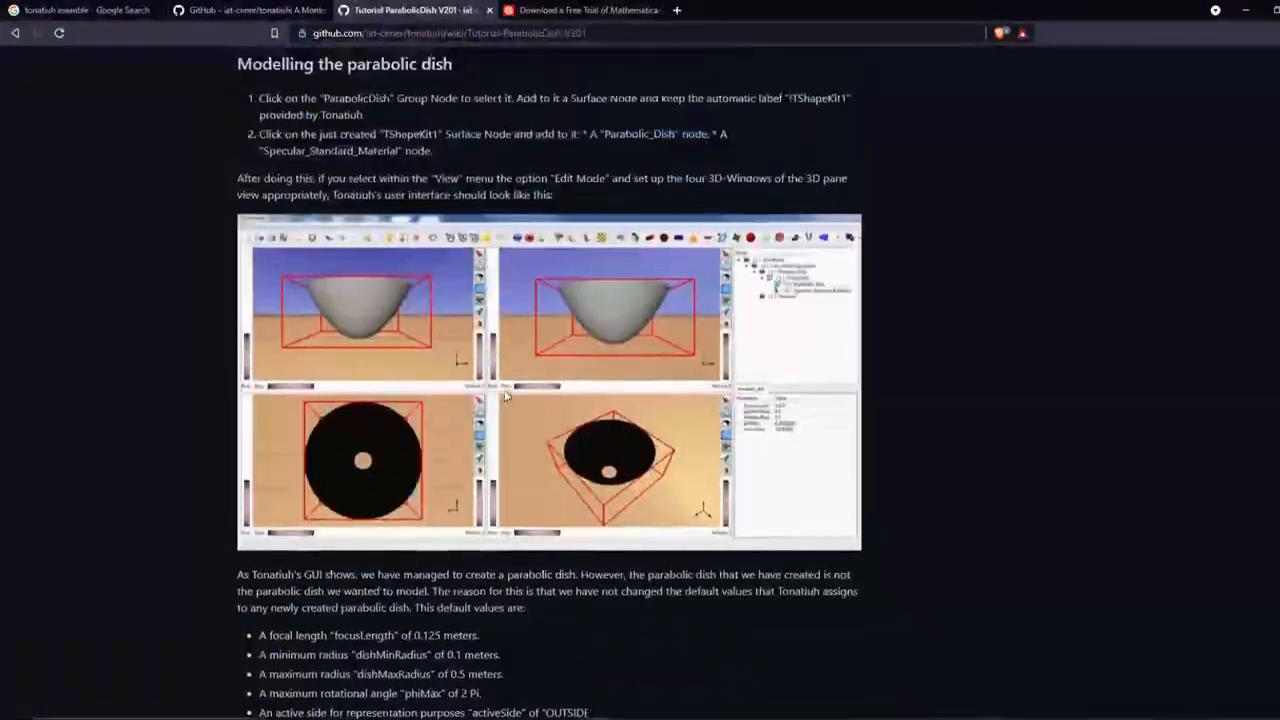
scroll(504, 396, up, 15)
scroll(504, 396, down, 5)
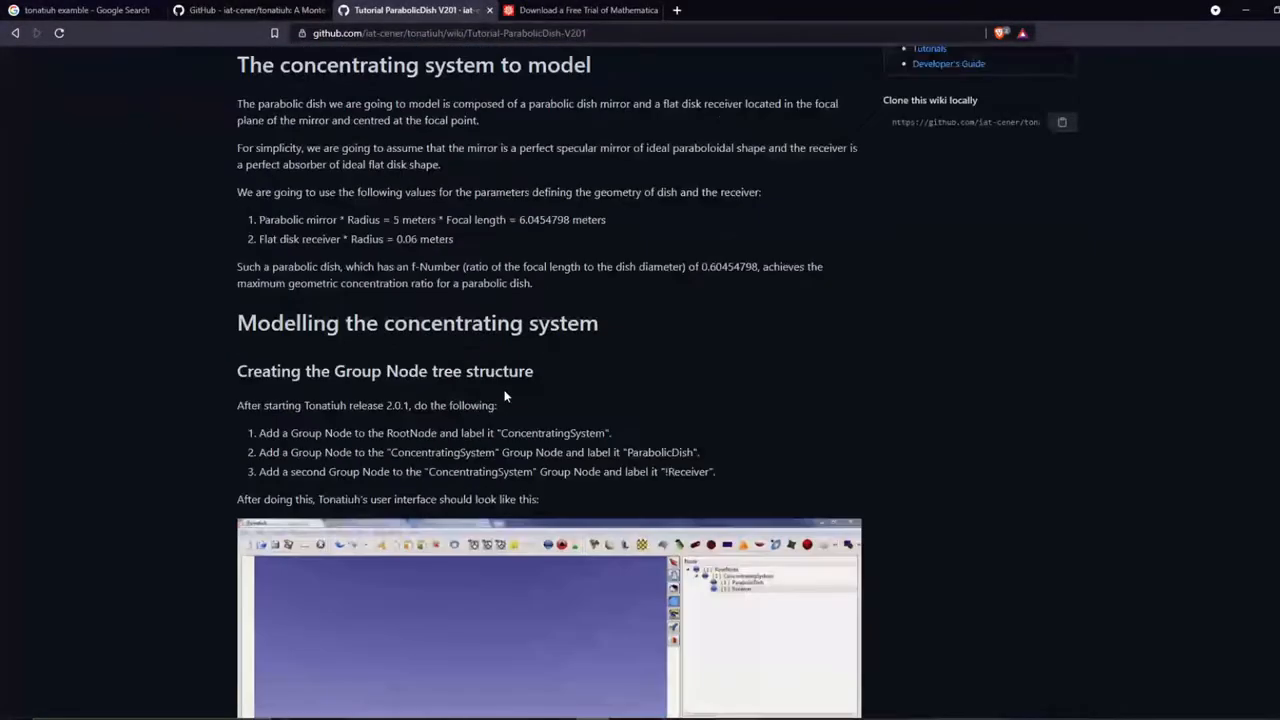
scroll(505, 396, down, 10)
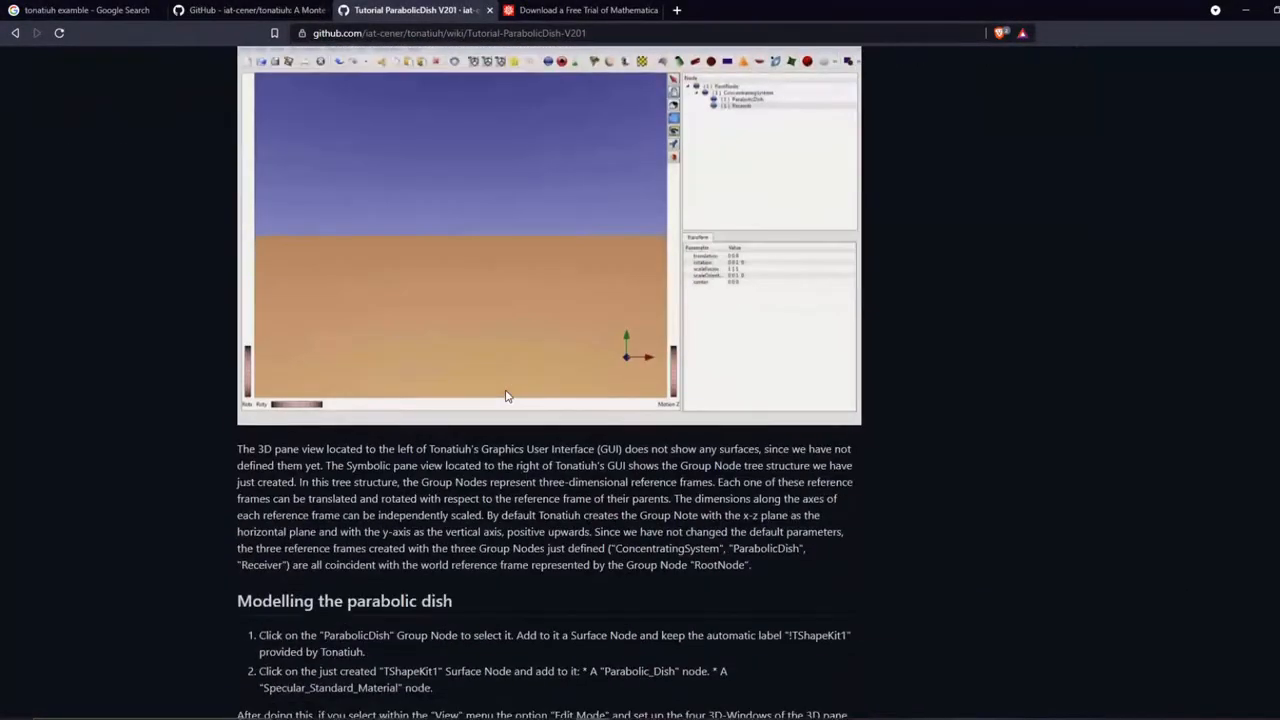
scroll(647, 403, down, 3)
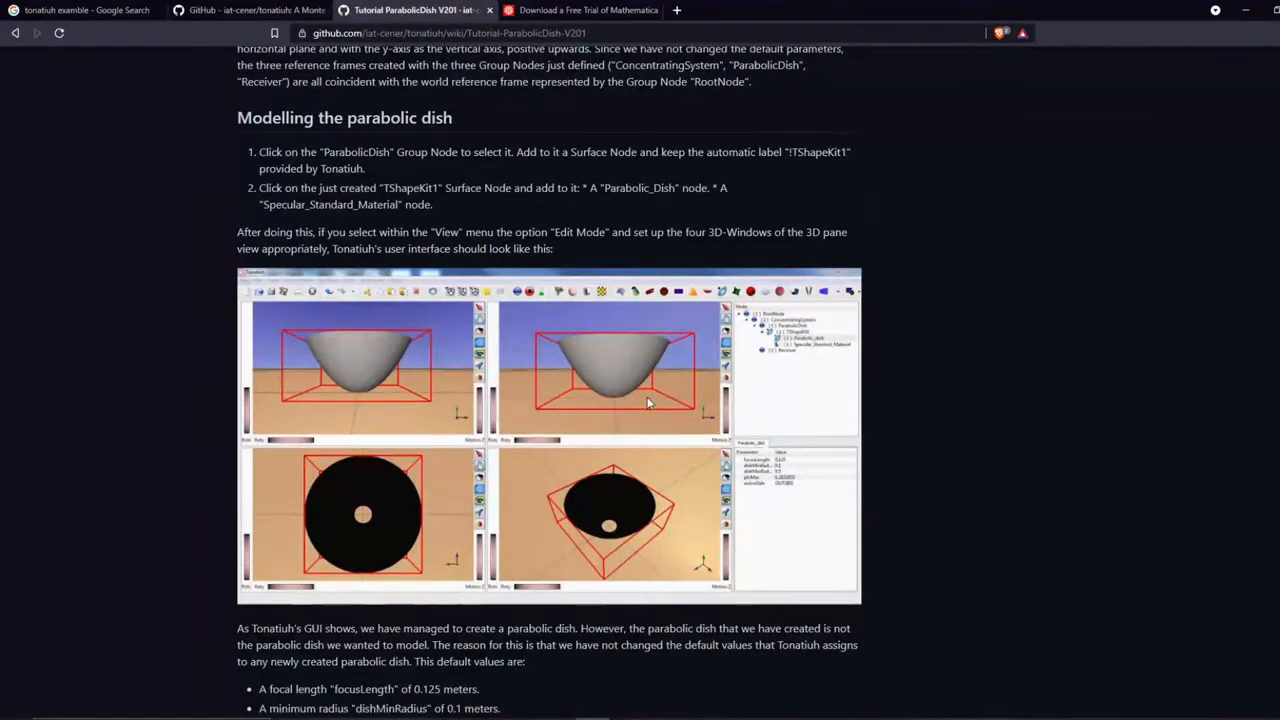
scroll(645, 400, down, 3)
scroll(645, 400, down, 1)
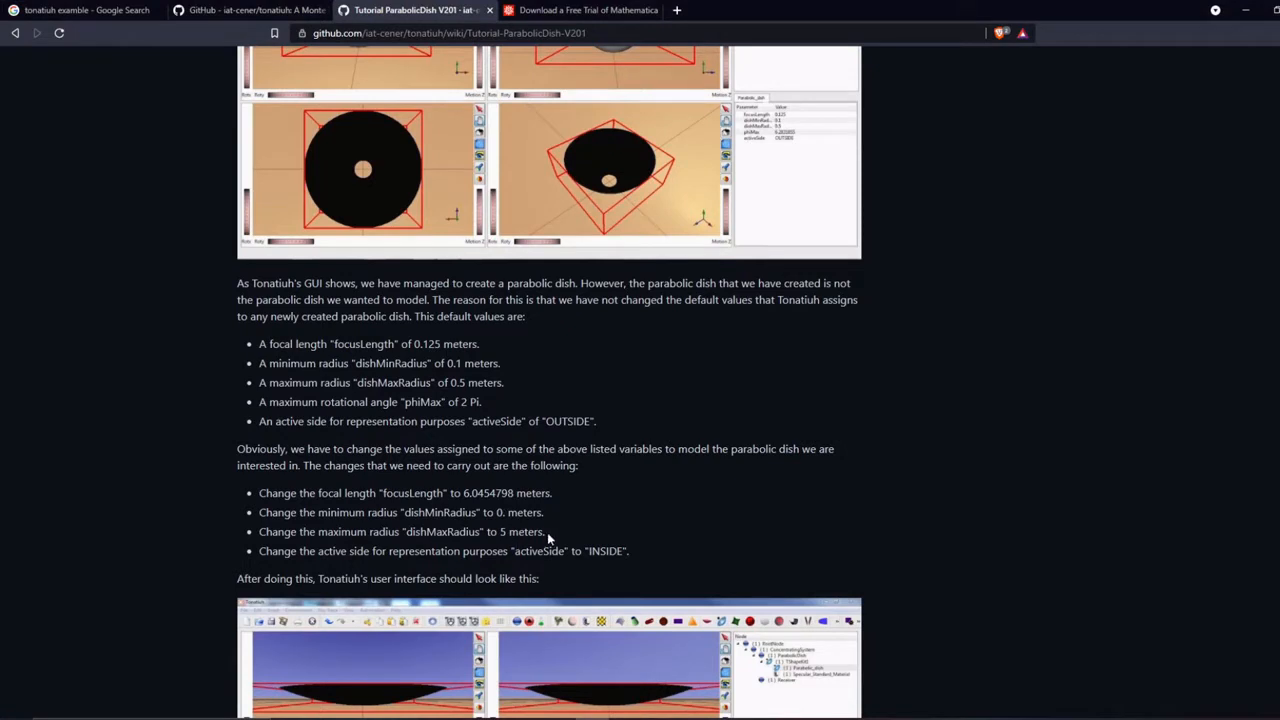
drag(547, 533, 421, 533)
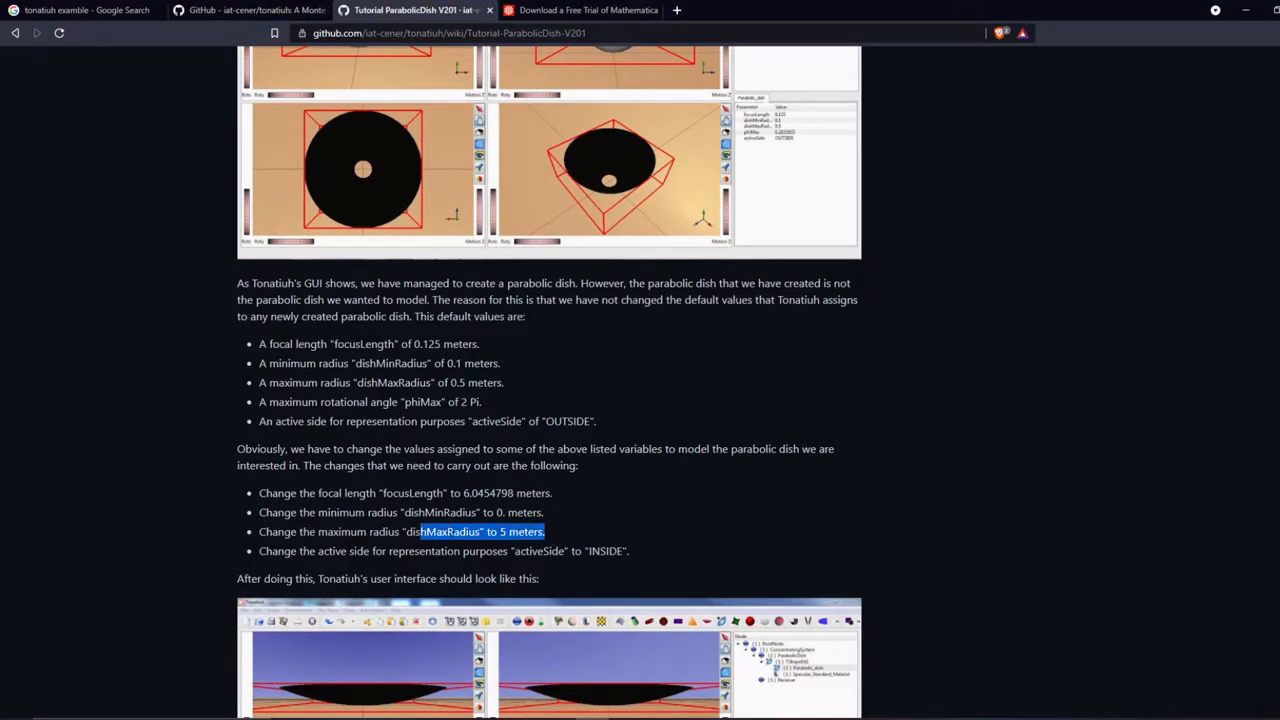
drag(386, 493, 551, 493)
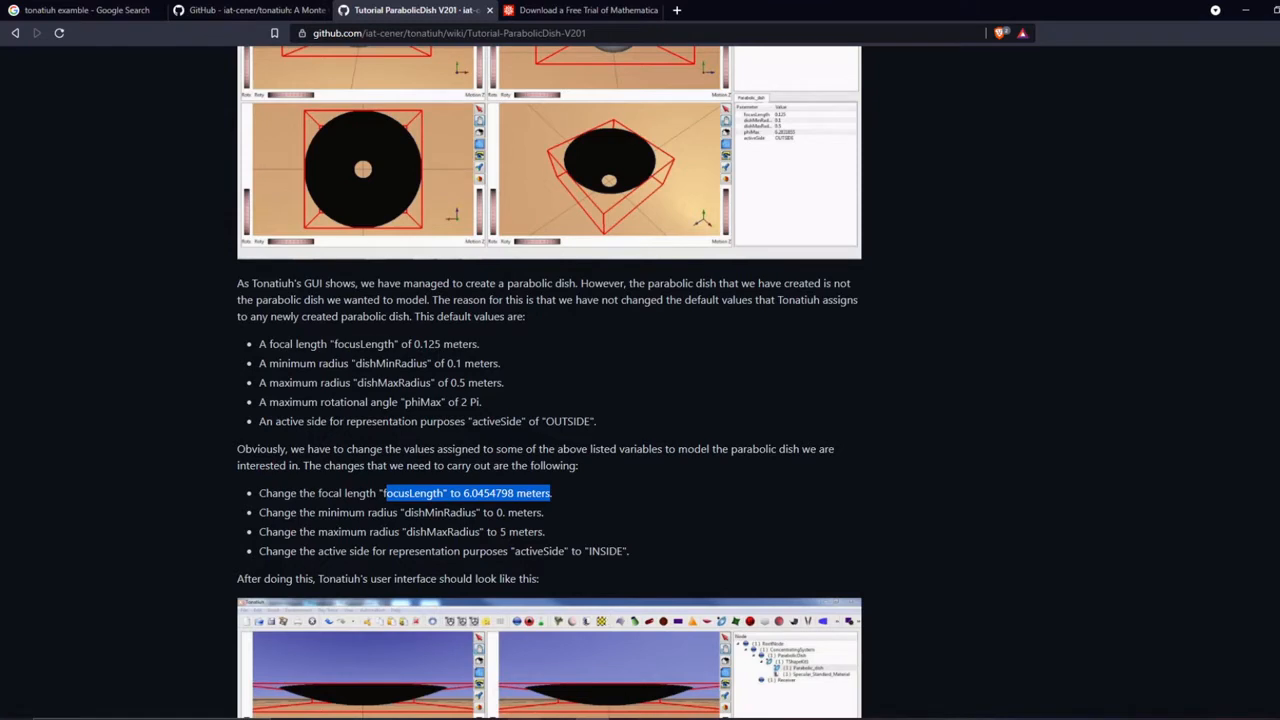
- Search the computer for "tona" and launch the Tonatiuh application
mouse_move(525, 718)
key(super)
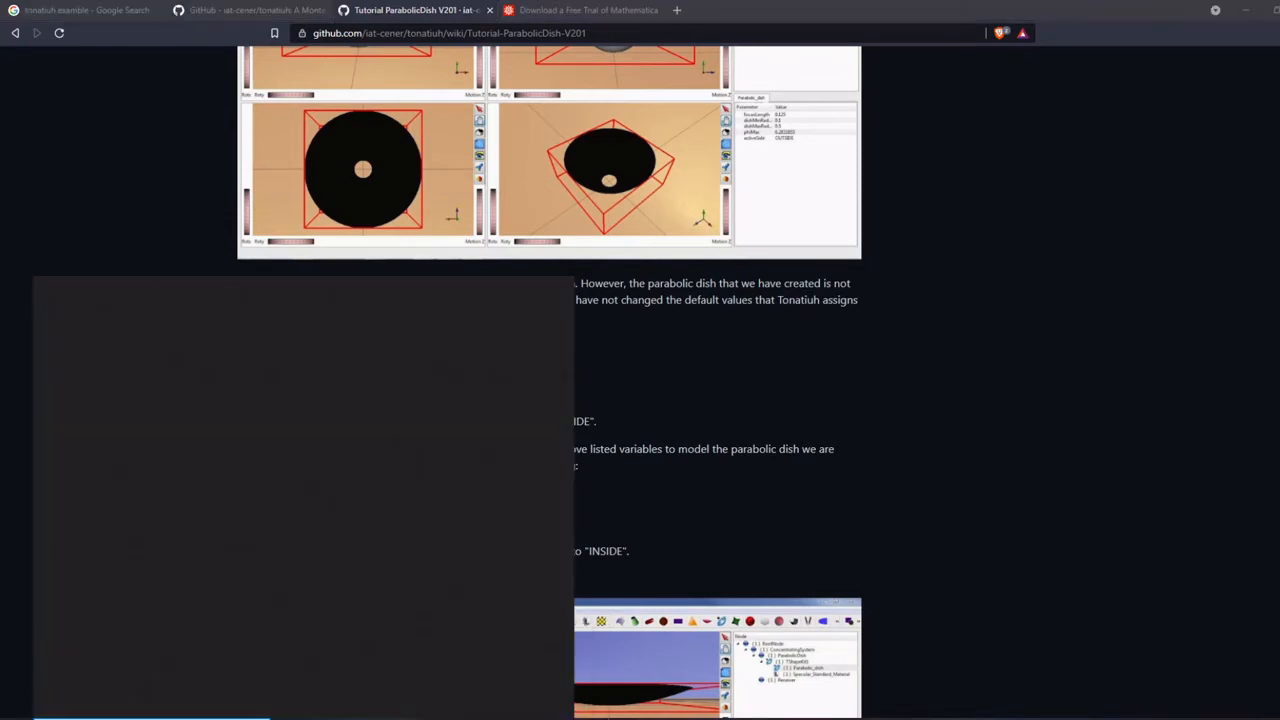
text(tona)
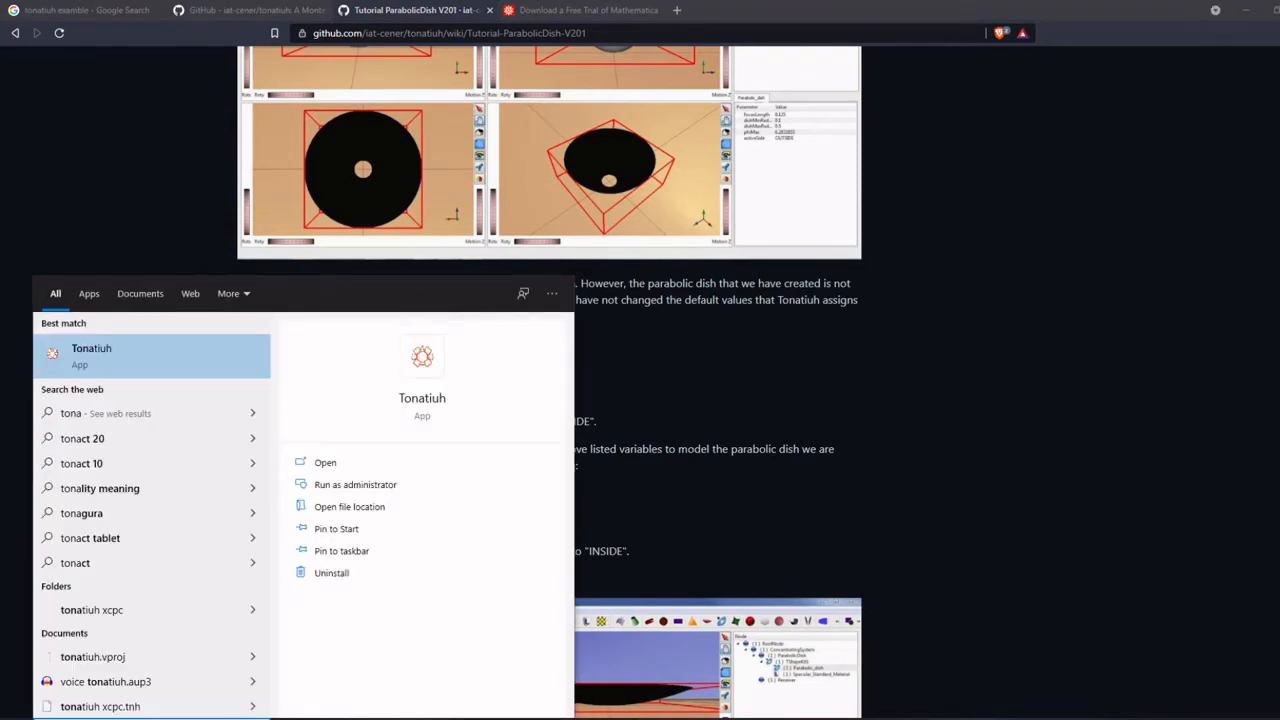
click(77, 370)
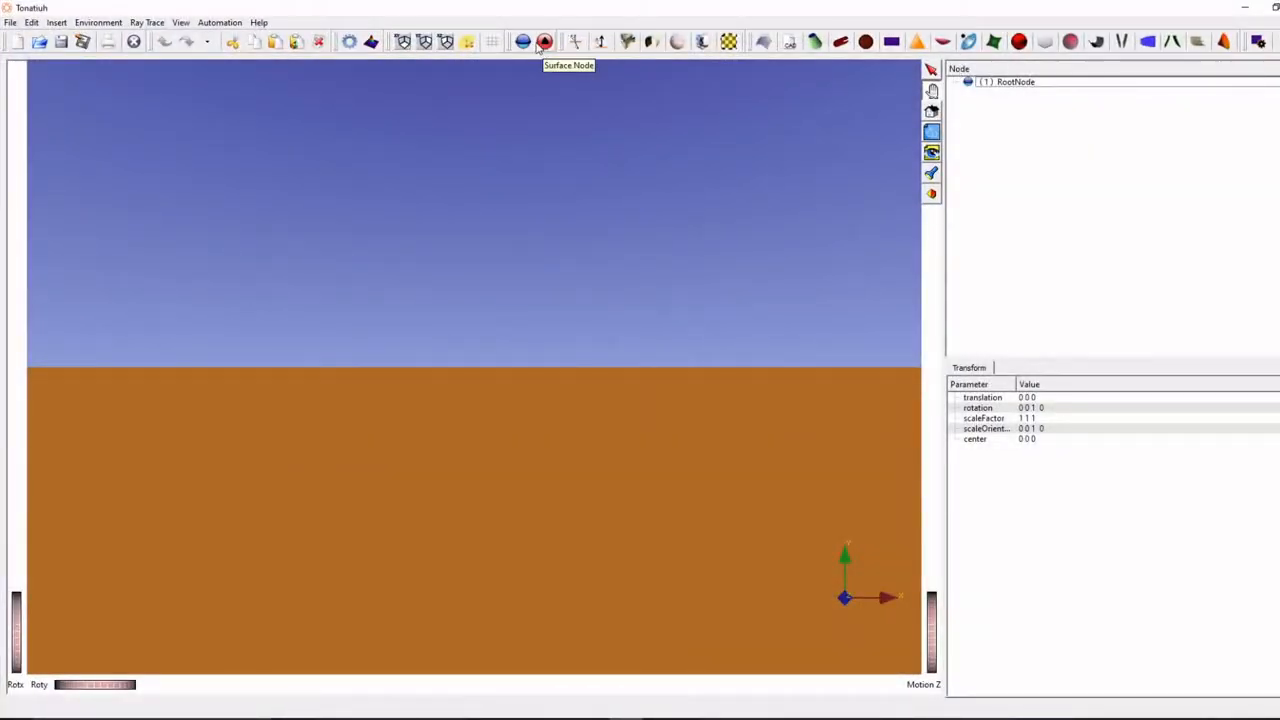
- Add a group node under RootNode and a surface node inside that group
click(522, 41)
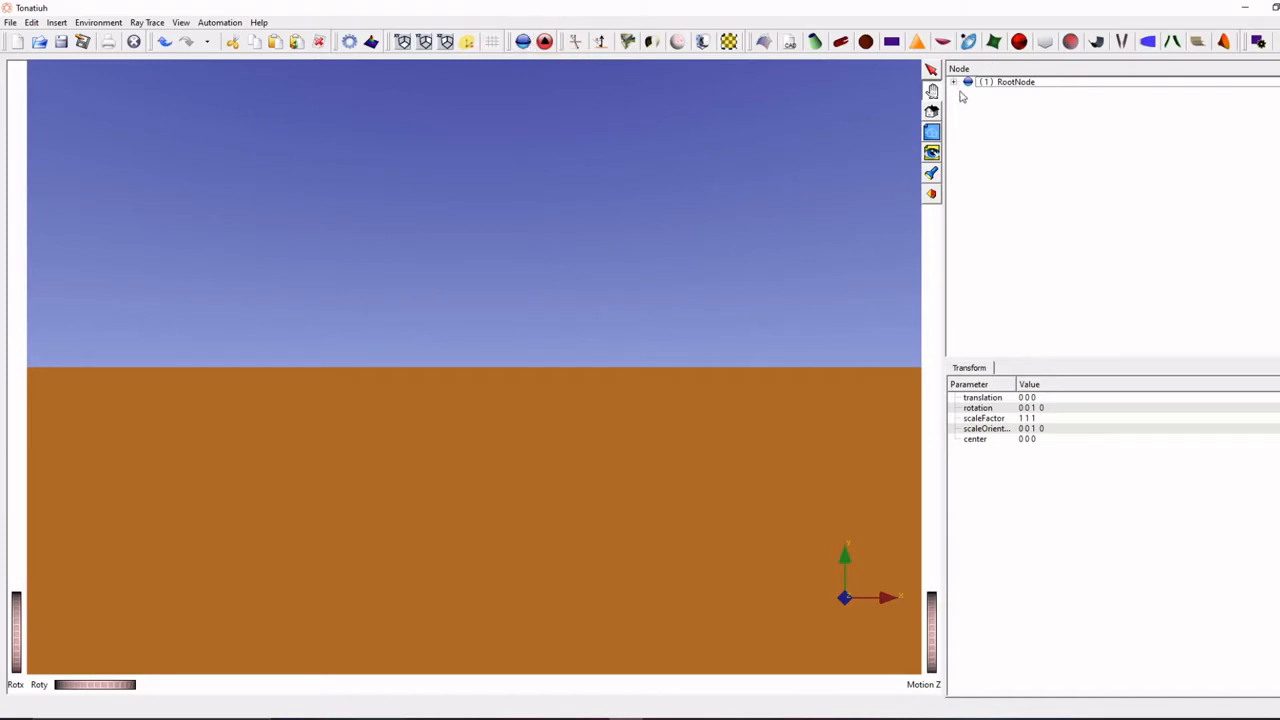
click(994, 94)
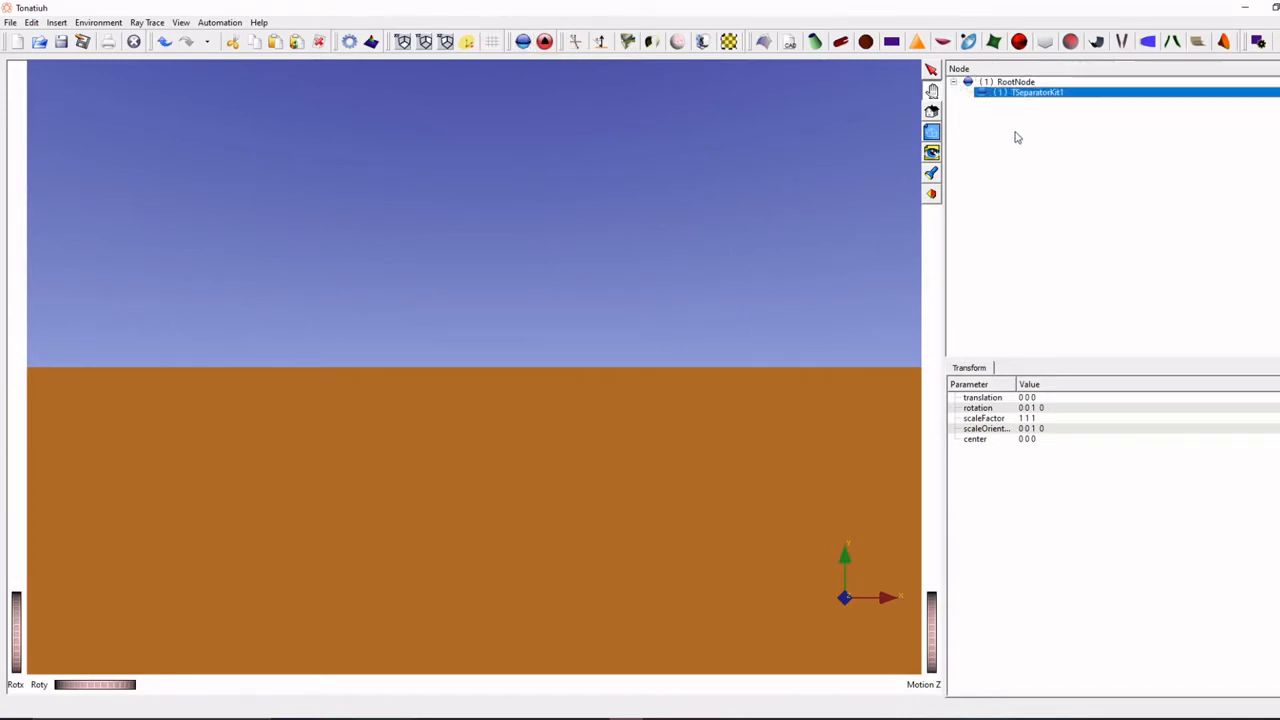
click(544, 42)
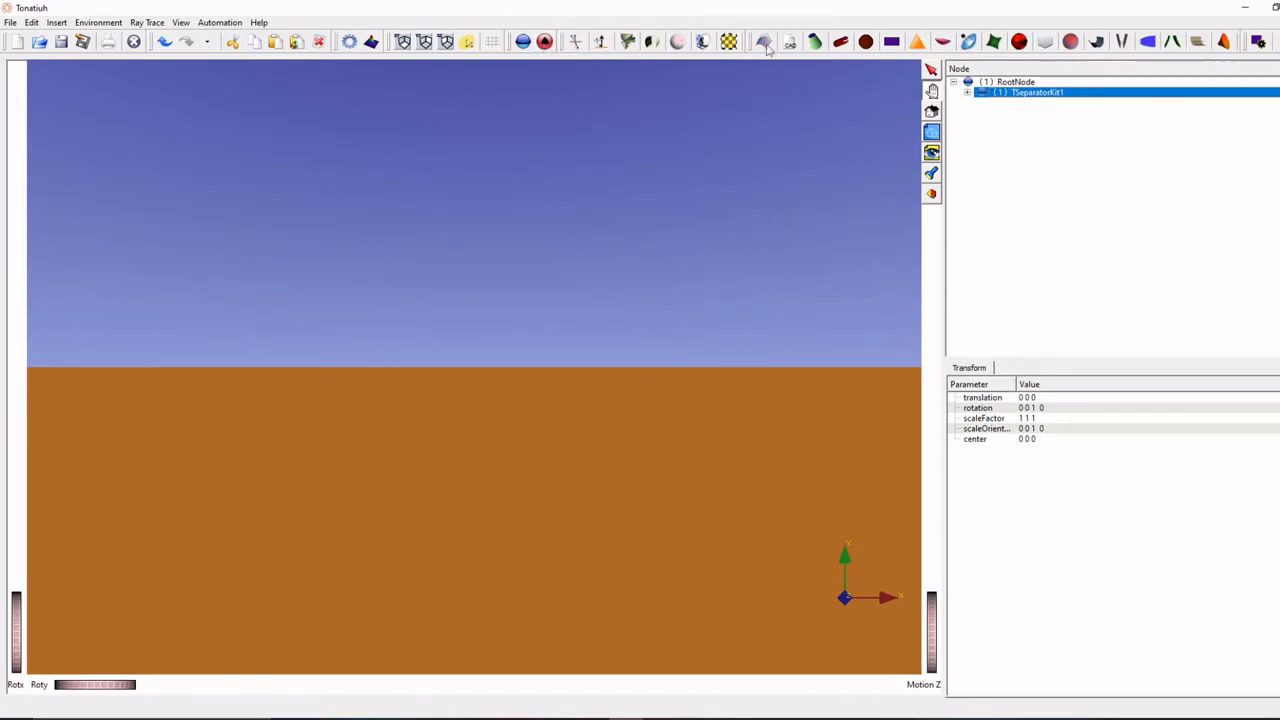
click(969, 94)
- Insert a Parabolic_dish shape into the surface node of the first group
click(1036, 105)
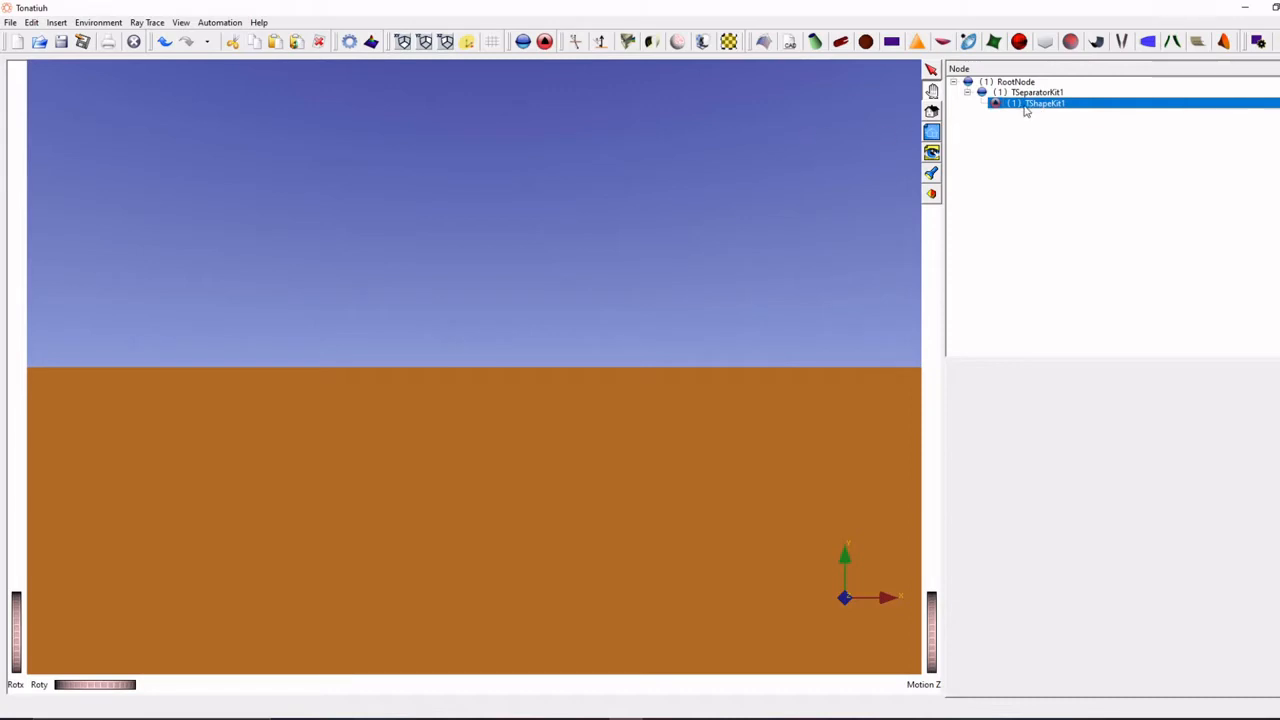
click(52, 23)
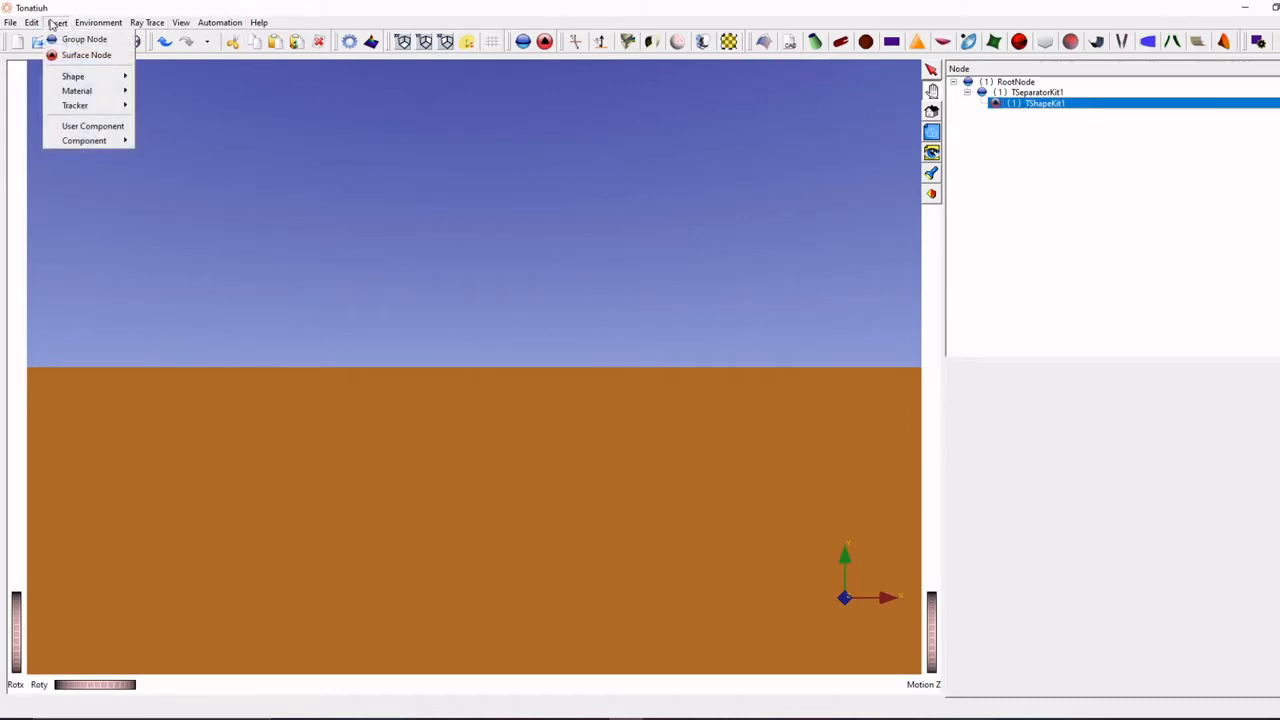
mouse_move(92, 77)
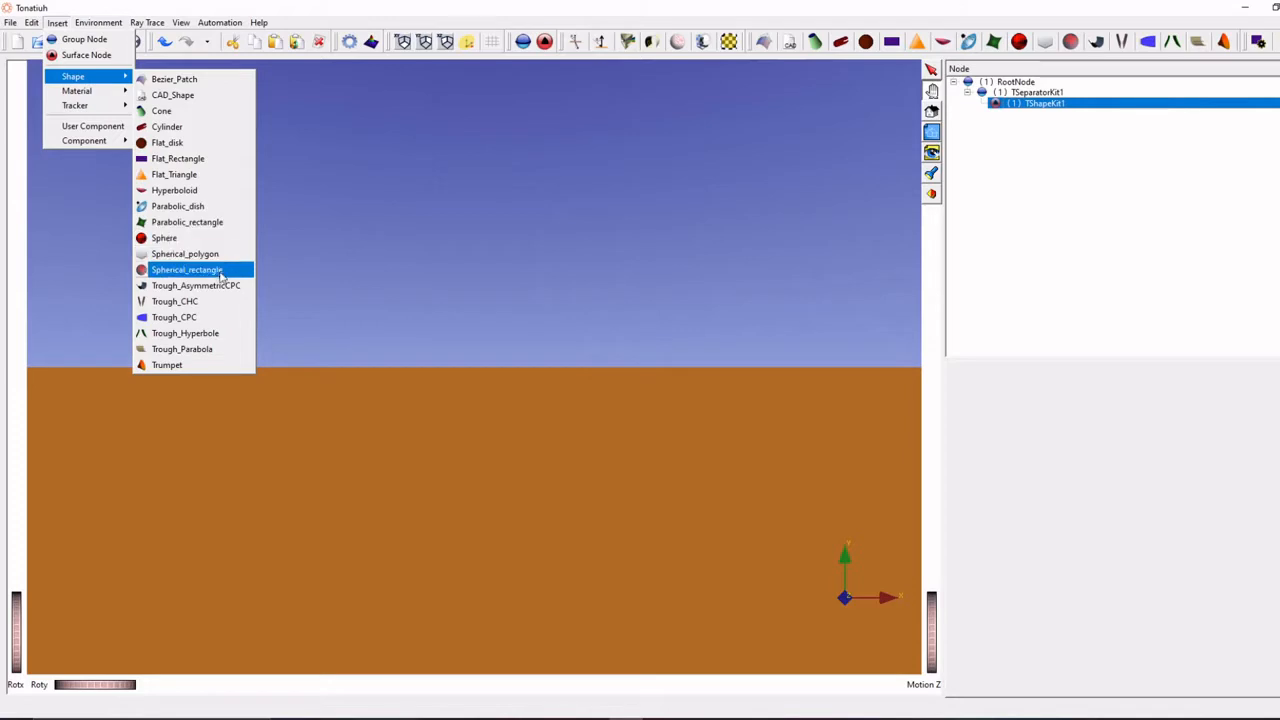
click(181, 210)
scroll(400, 306, down, 5)
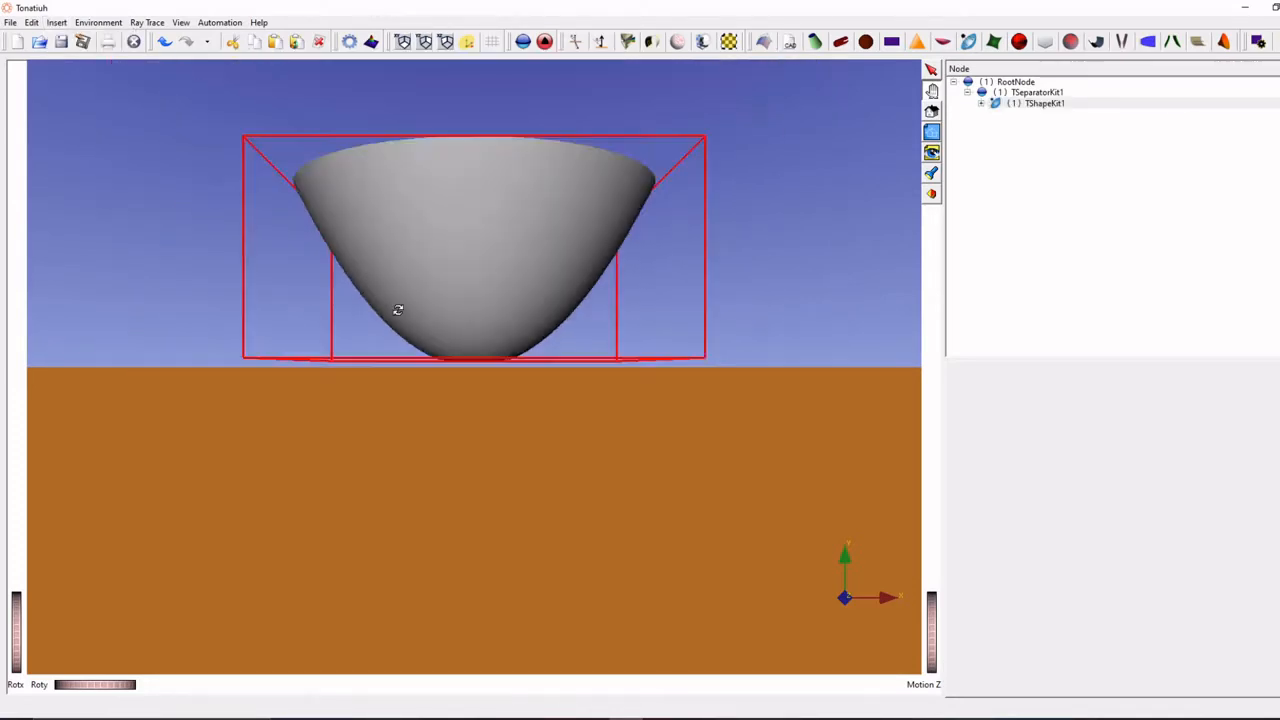
drag(406, 280, 417, 334)
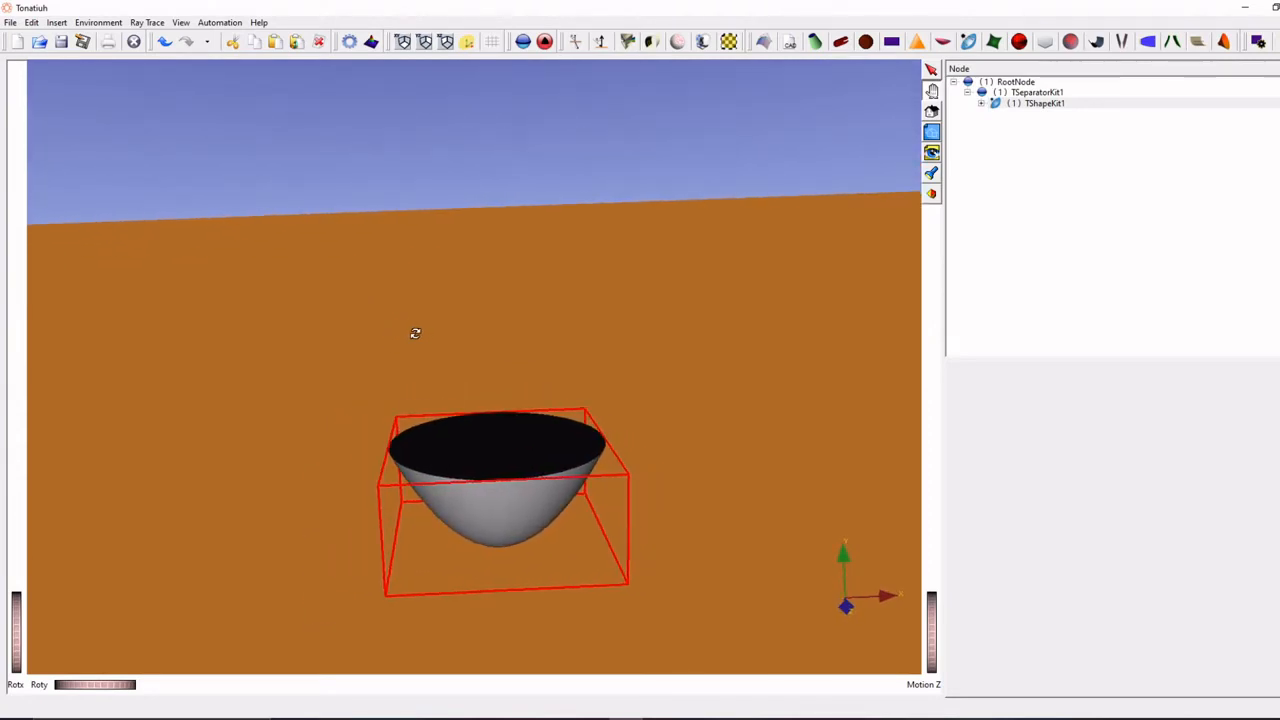
- Check the tutorial's dish values and set the parabolic dish's dishMaxRadius to 5 and focusLength to 6
click(981, 105)
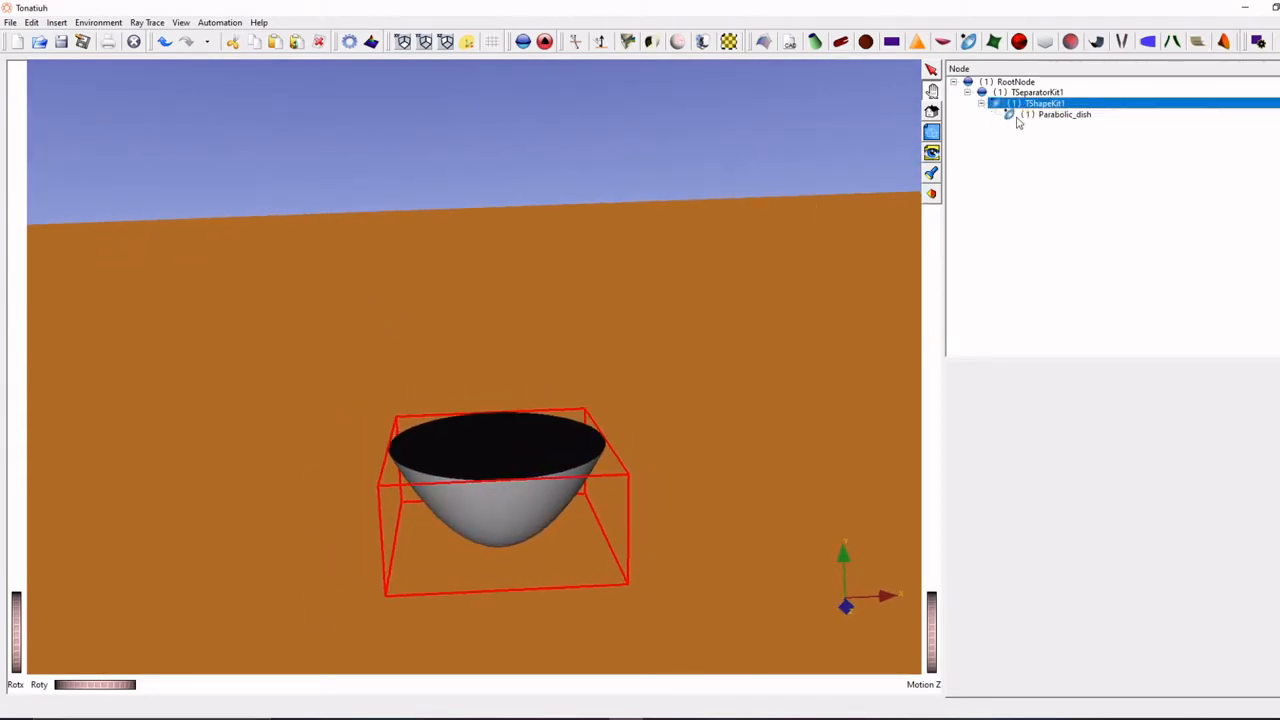
click(1019, 117)
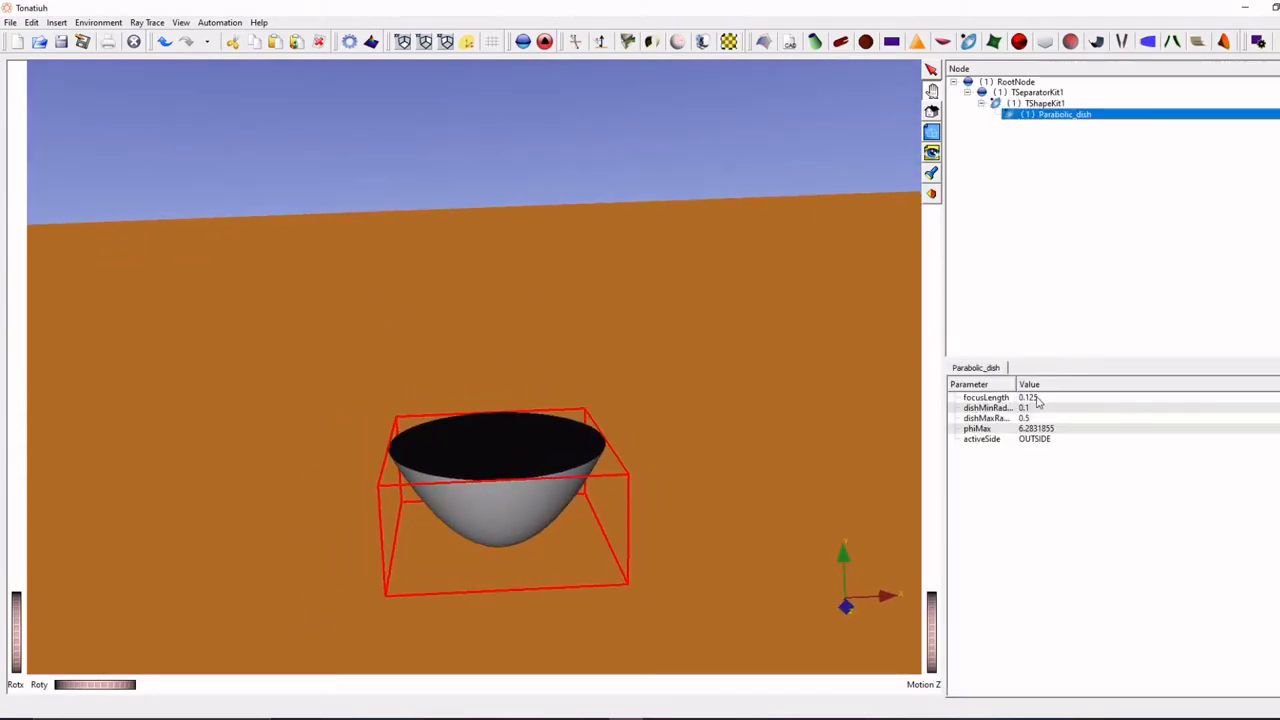
click(627, 718)
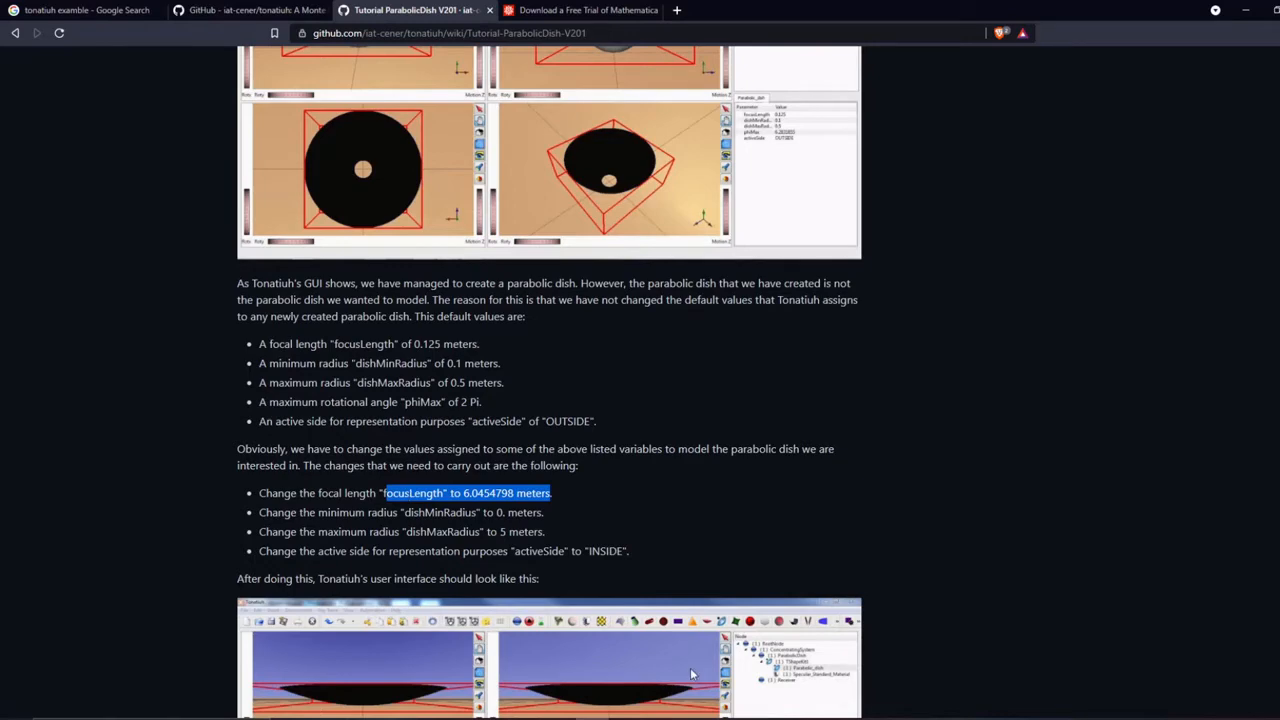
click(627, 718)
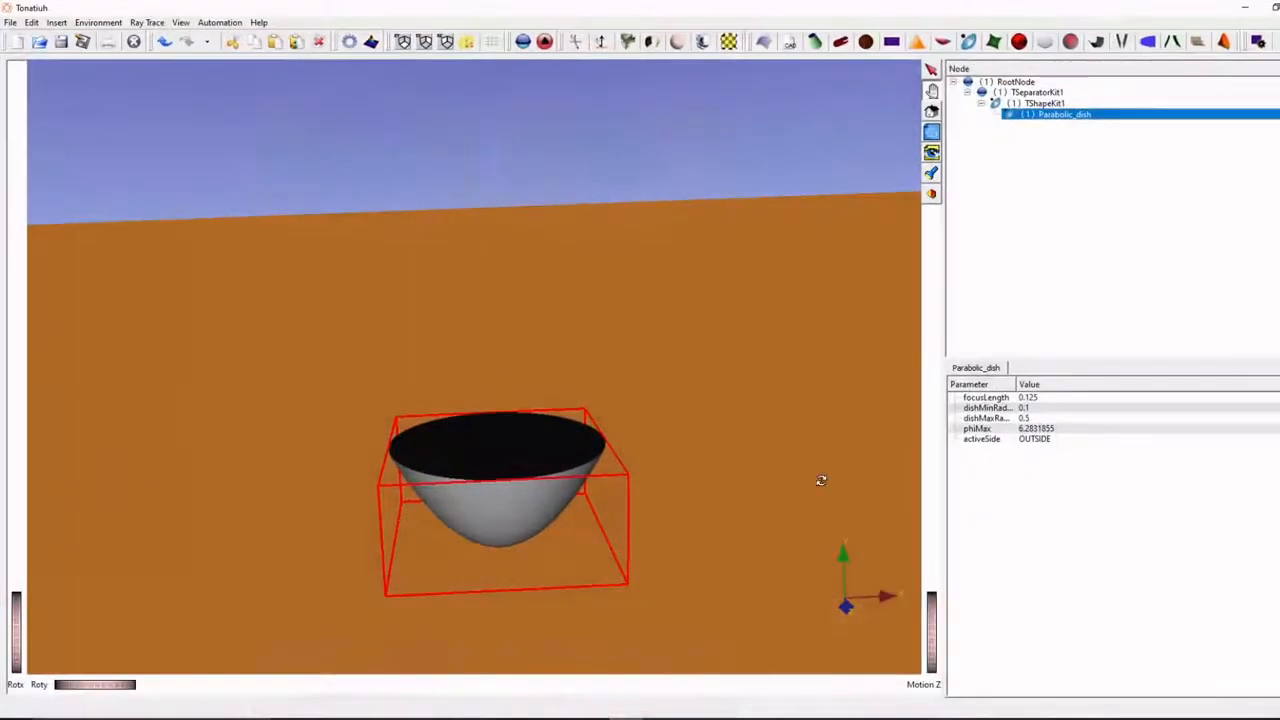
double_click(1025, 418)
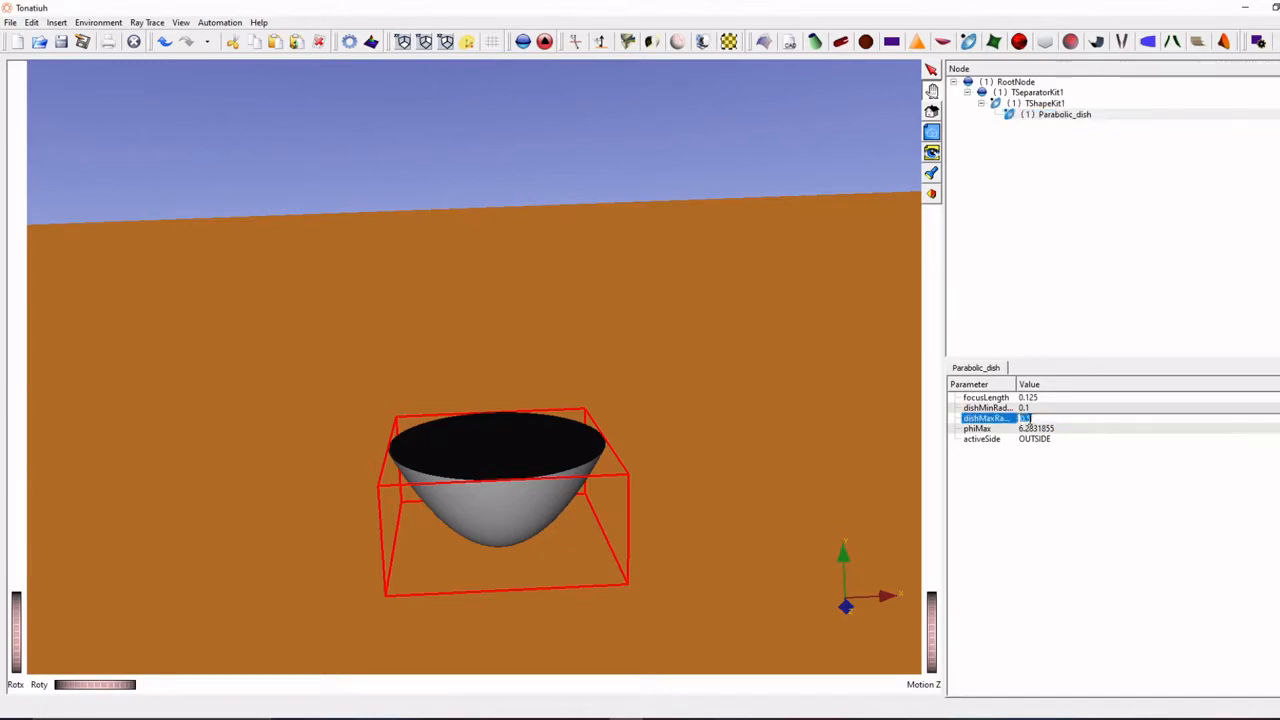
text(5)
key(Return)
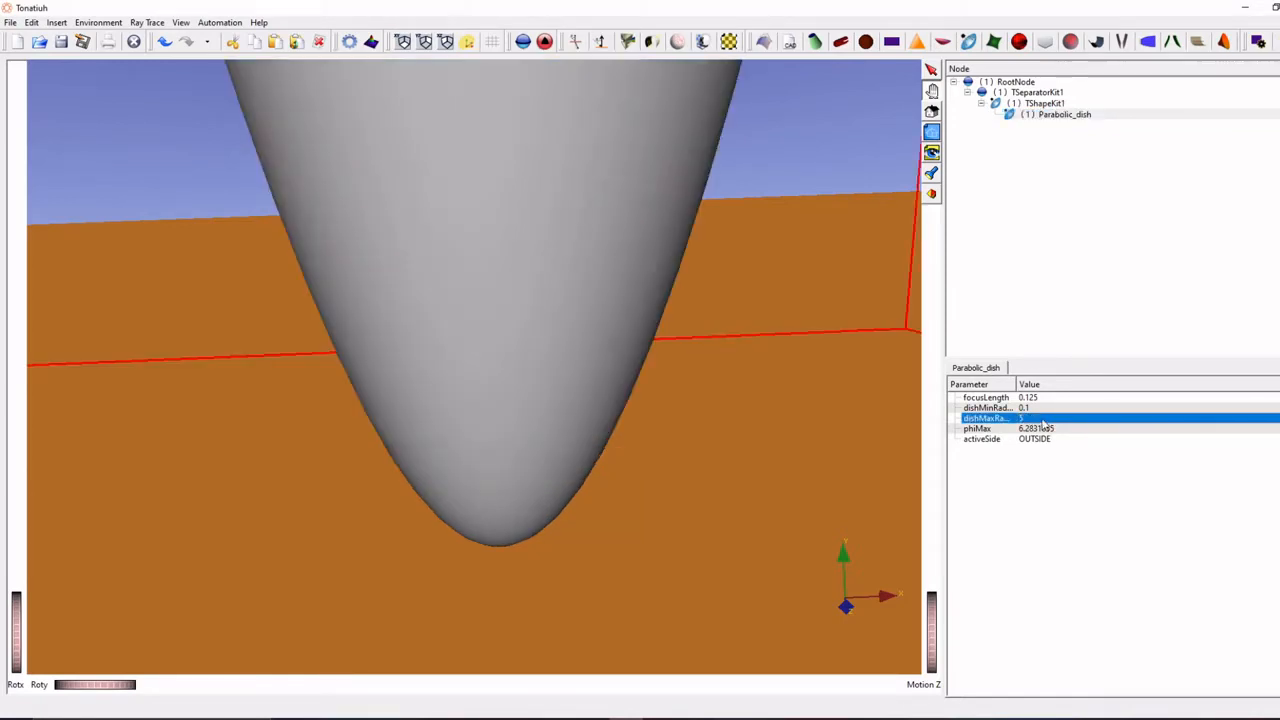
double_click(1040, 398)
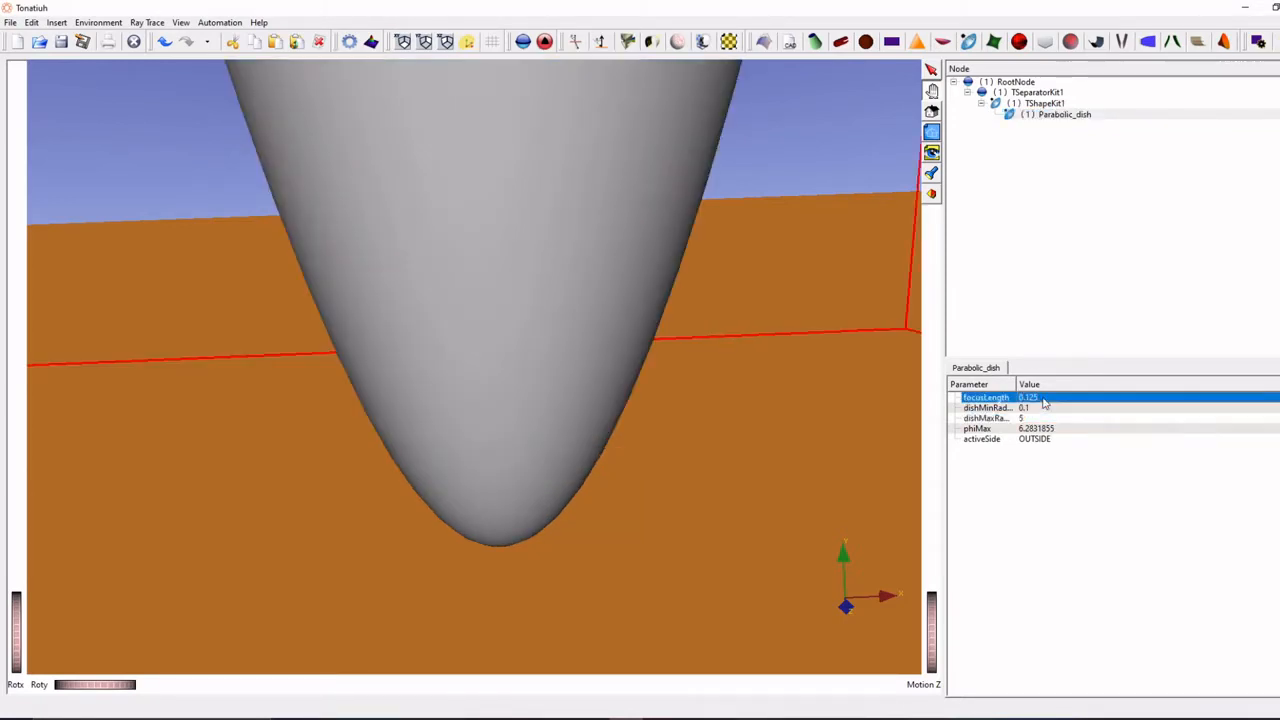
text(6)
key(Return)
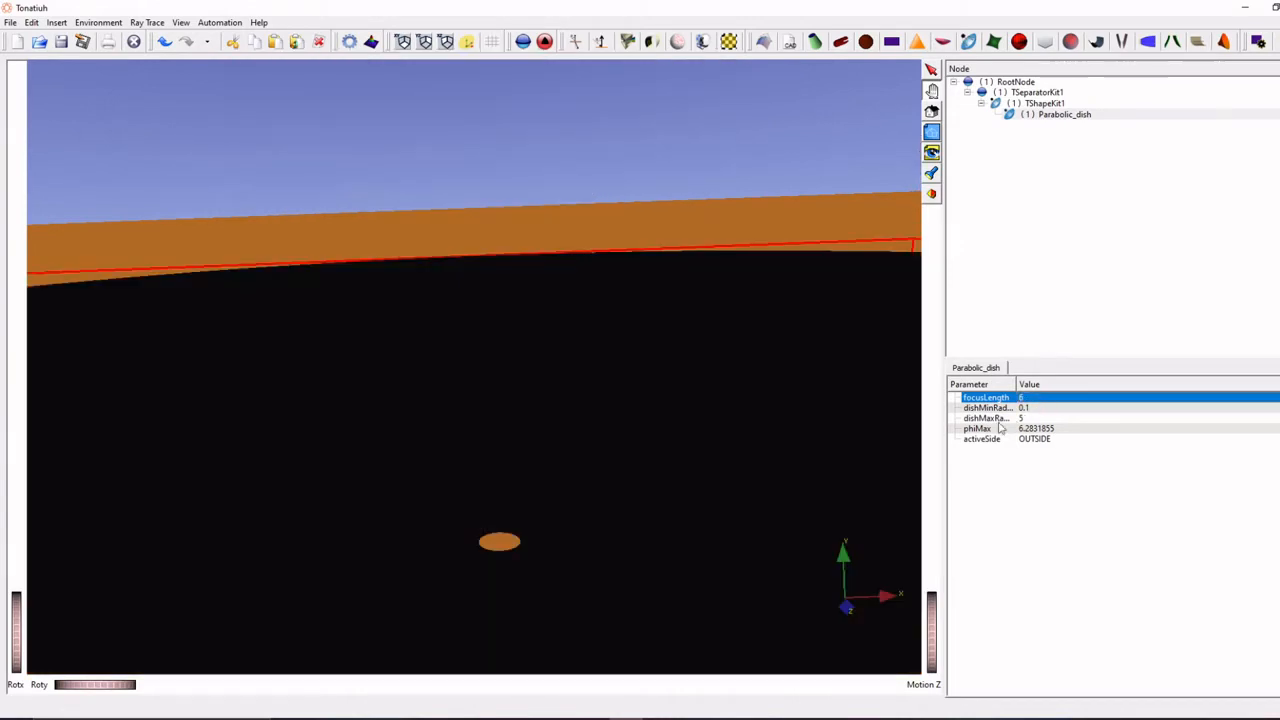
- Close the central hole of the parabolic dish by setting its dishMinRadius to 0
scroll(680, 475, down, 5)
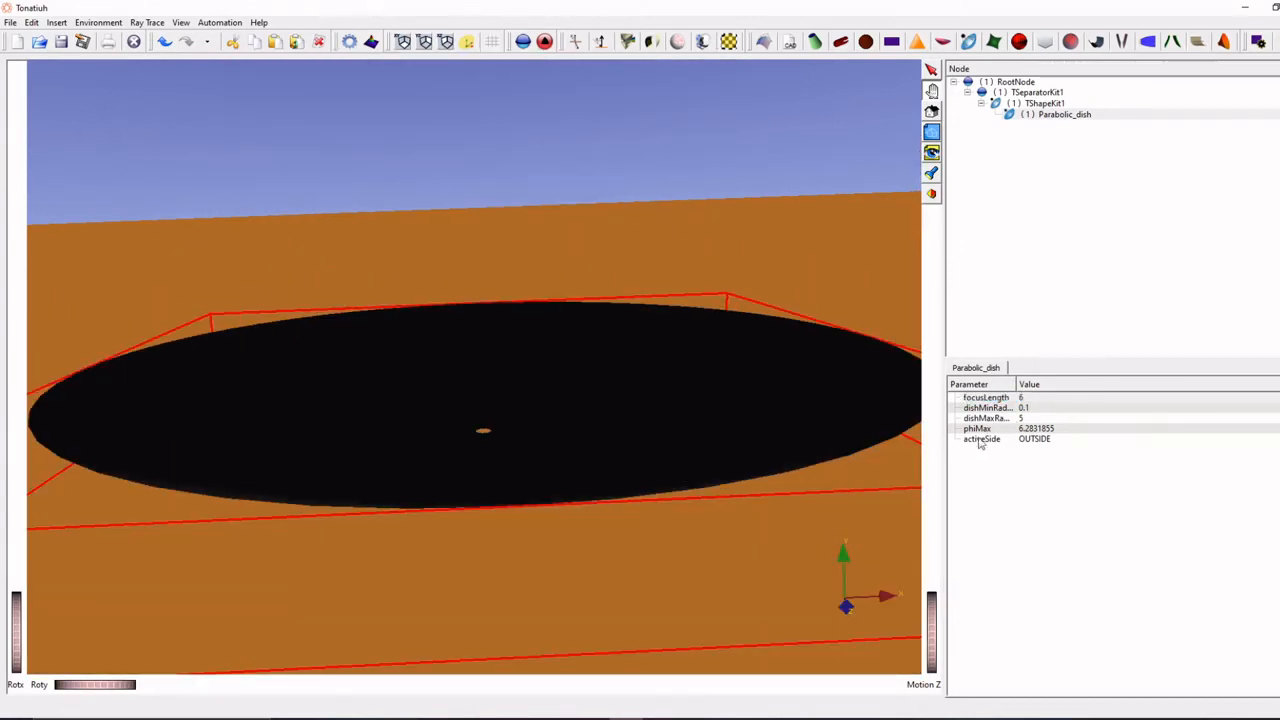
drag(588, 452, 537, 594)
scroll(517, 514, up, 5)
scroll(541, 587, up, 1)
scroll(542, 582, down, 3)
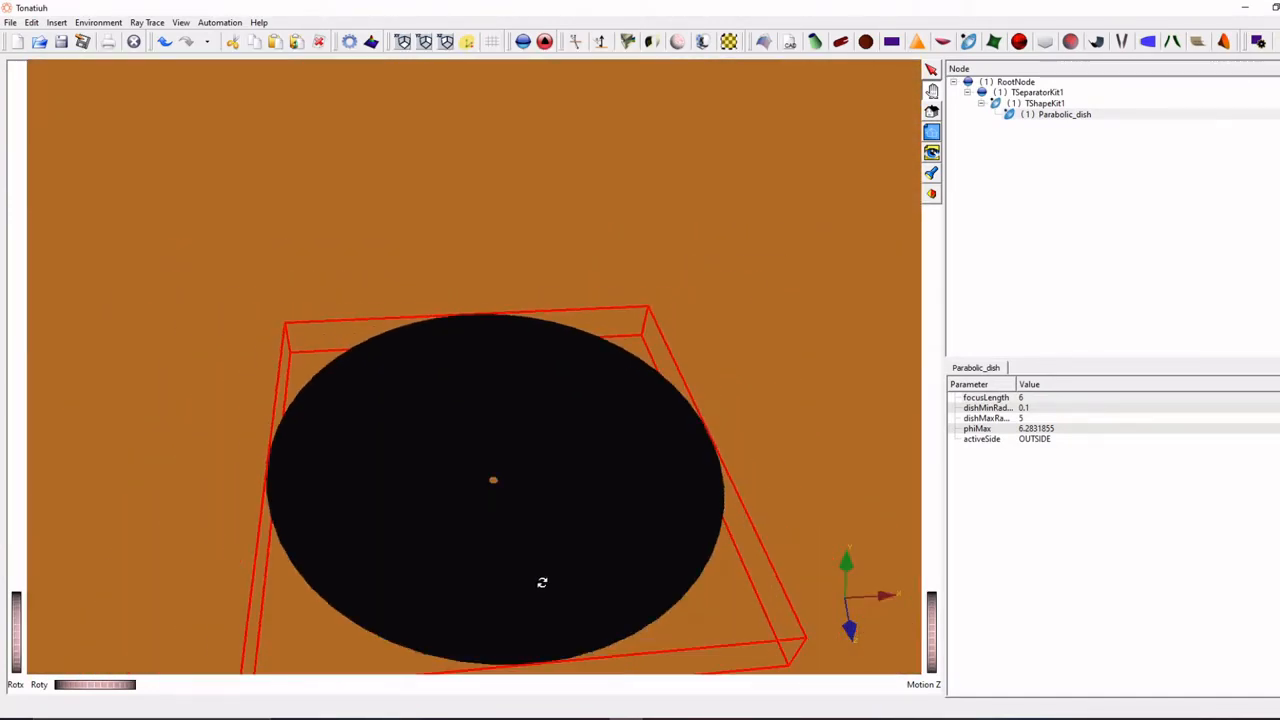
double_click(1030, 409)
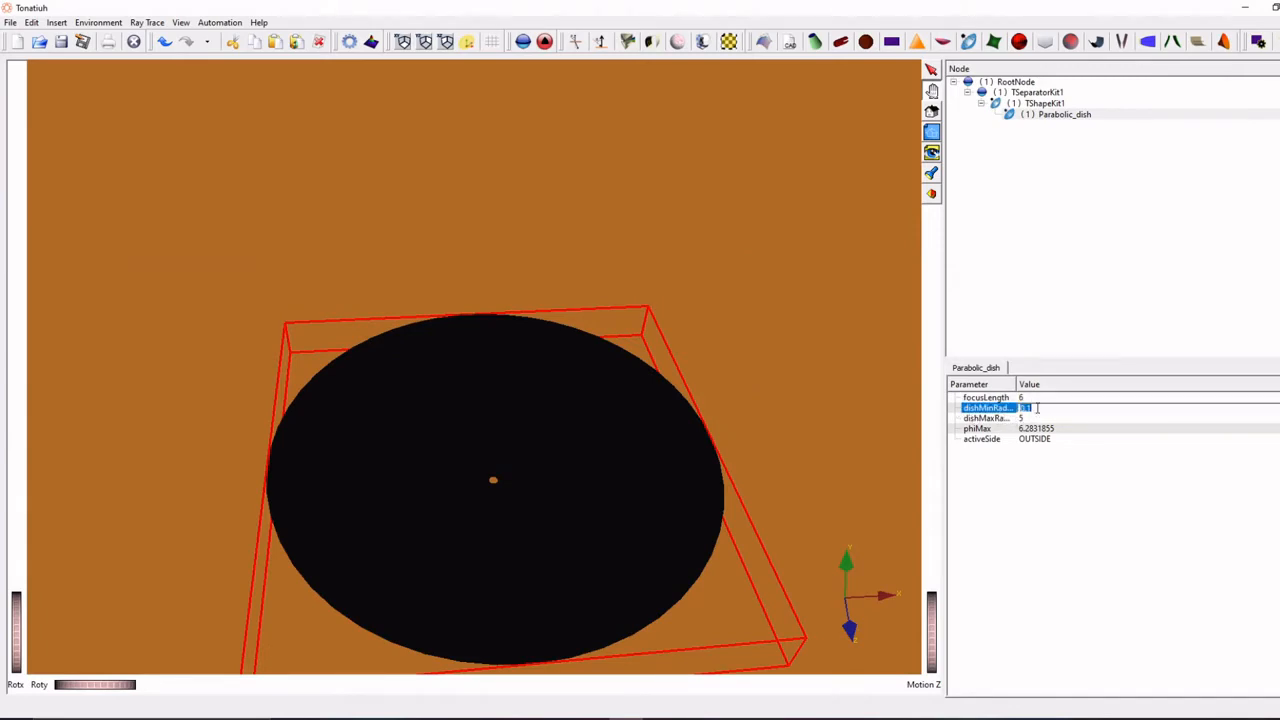
text(0)
key(Return)
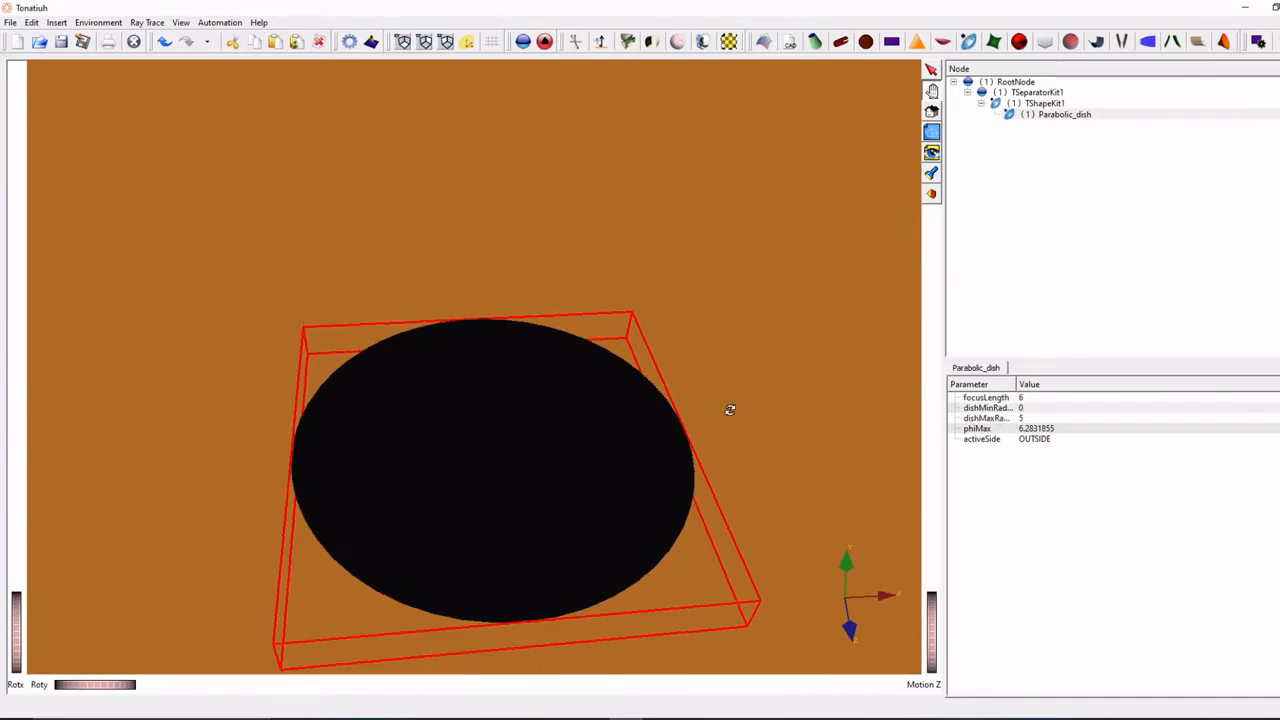
- Add a second group node directly under RootNode and a surface node inside that group
click(1036, 116)
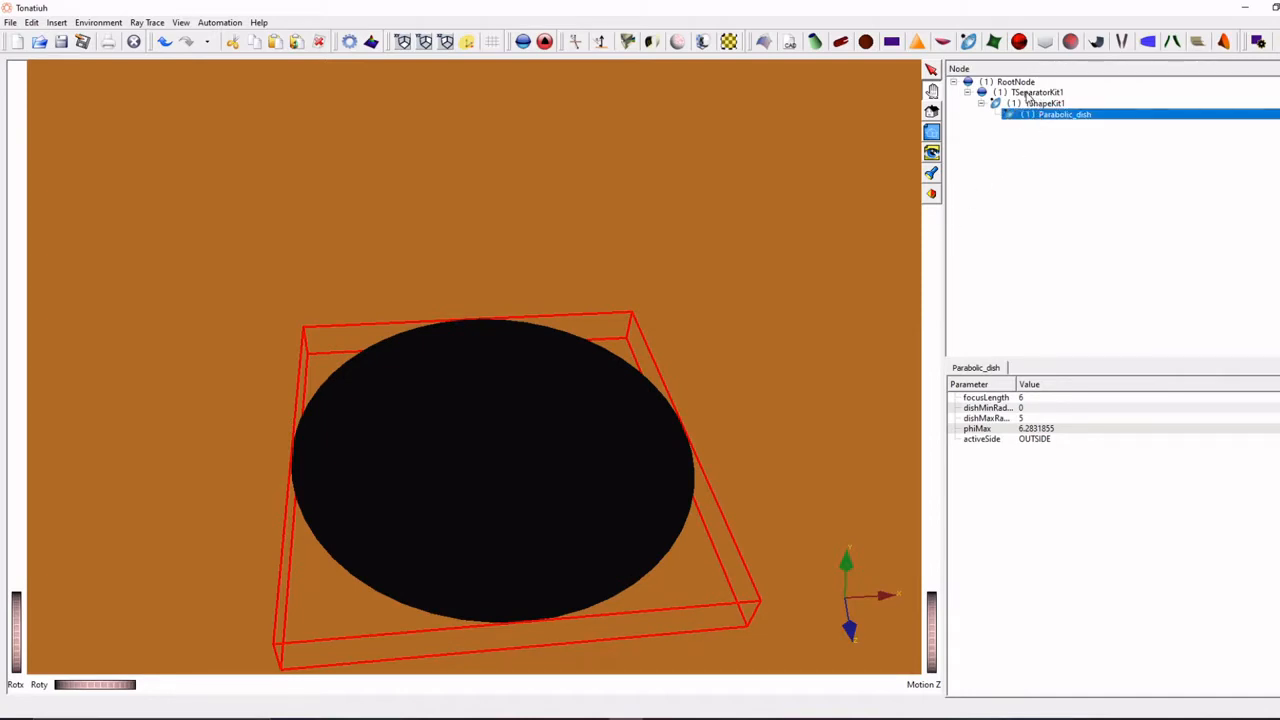
click(1024, 92)
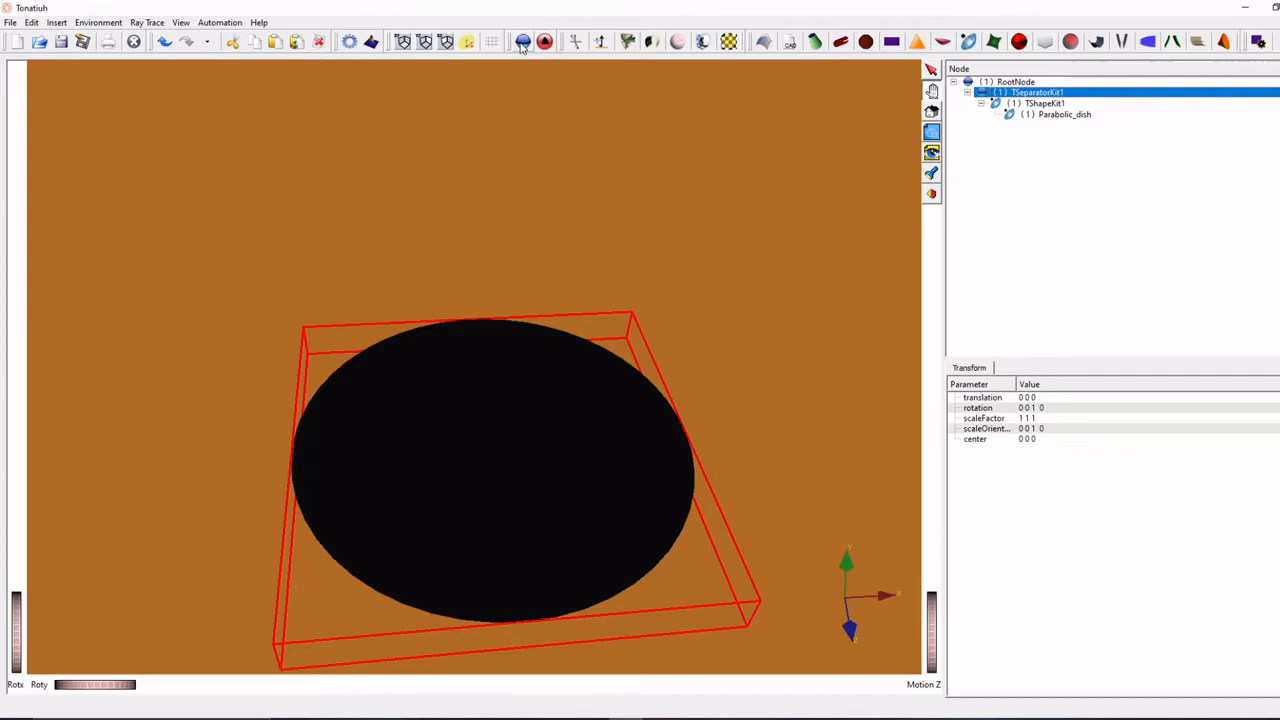
click(1008, 83)
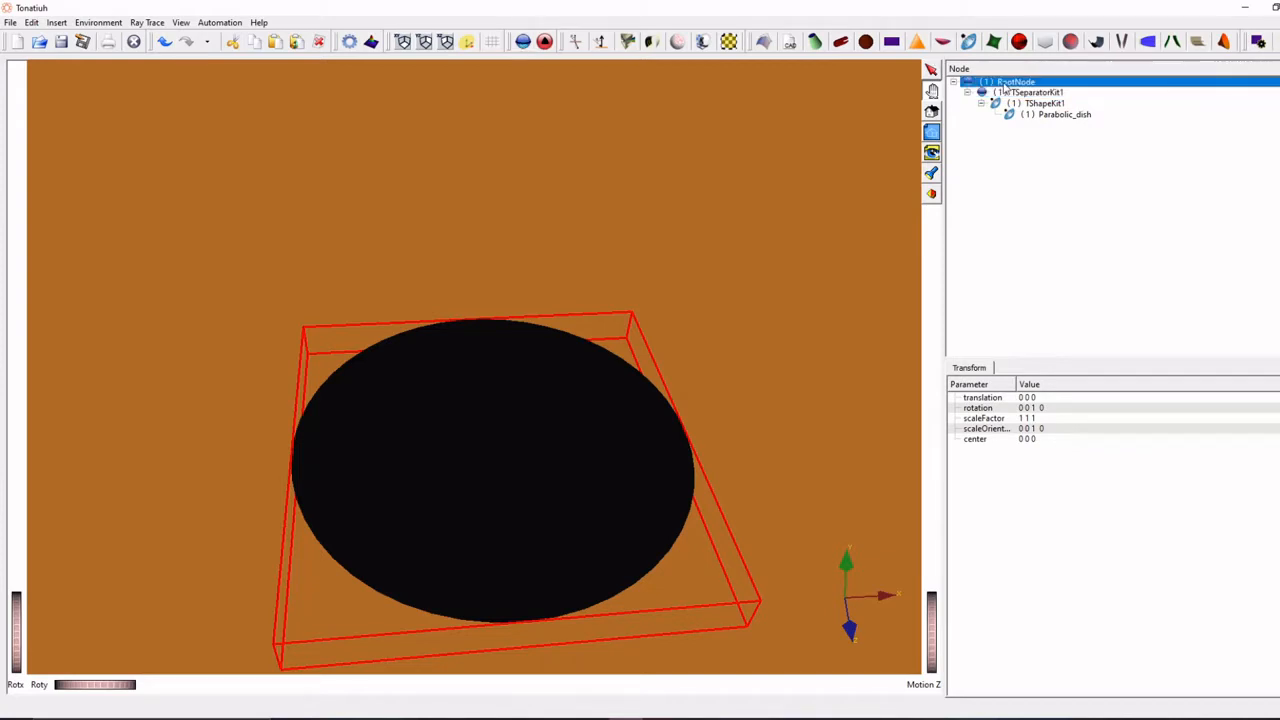
click(522, 42)
click(1021, 126)
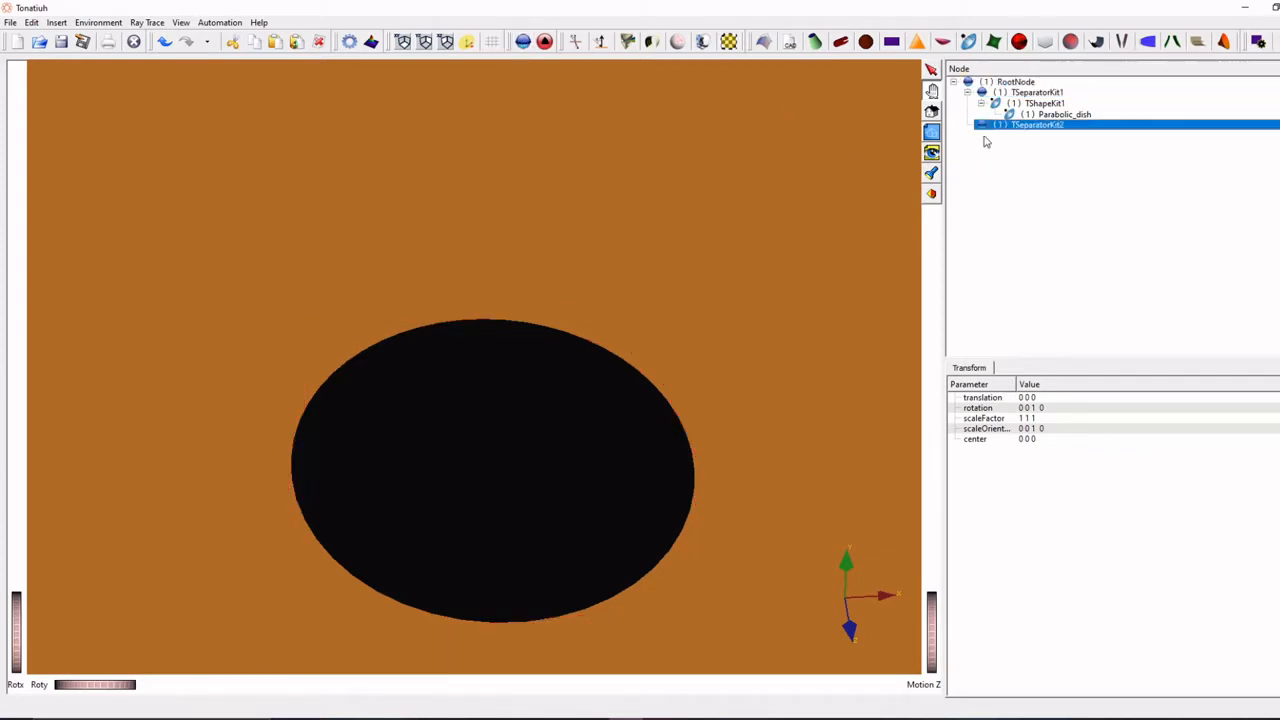
click(545, 42)
- Insert a Flat_disk shape into the second group's surface node and show the disk's radius parameter
click(1036, 137)
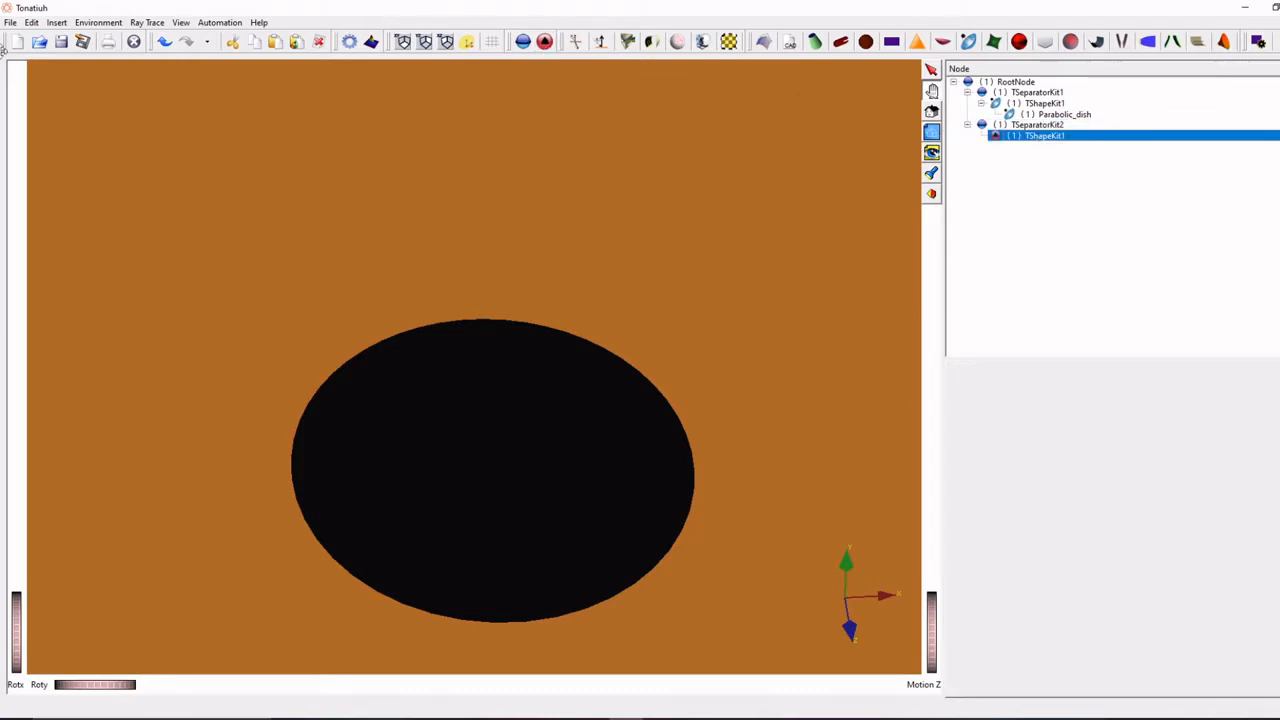
click(57, 22)
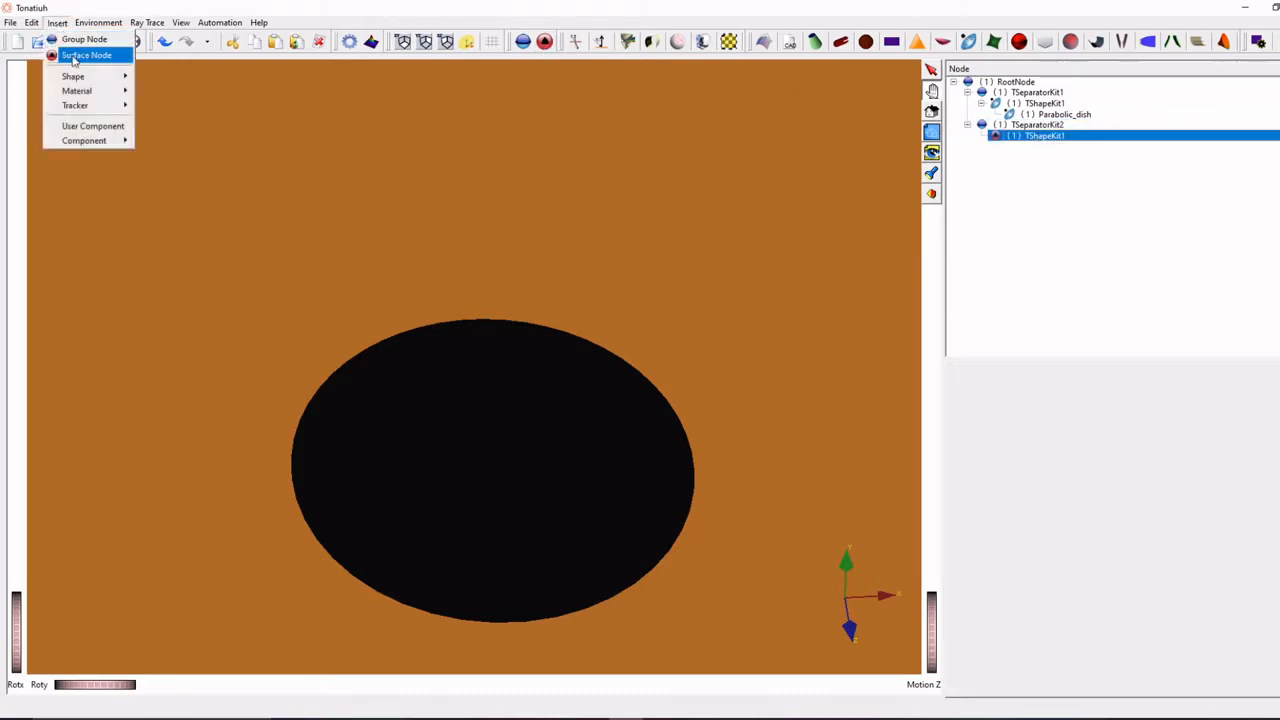
mouse_move(89, 77)
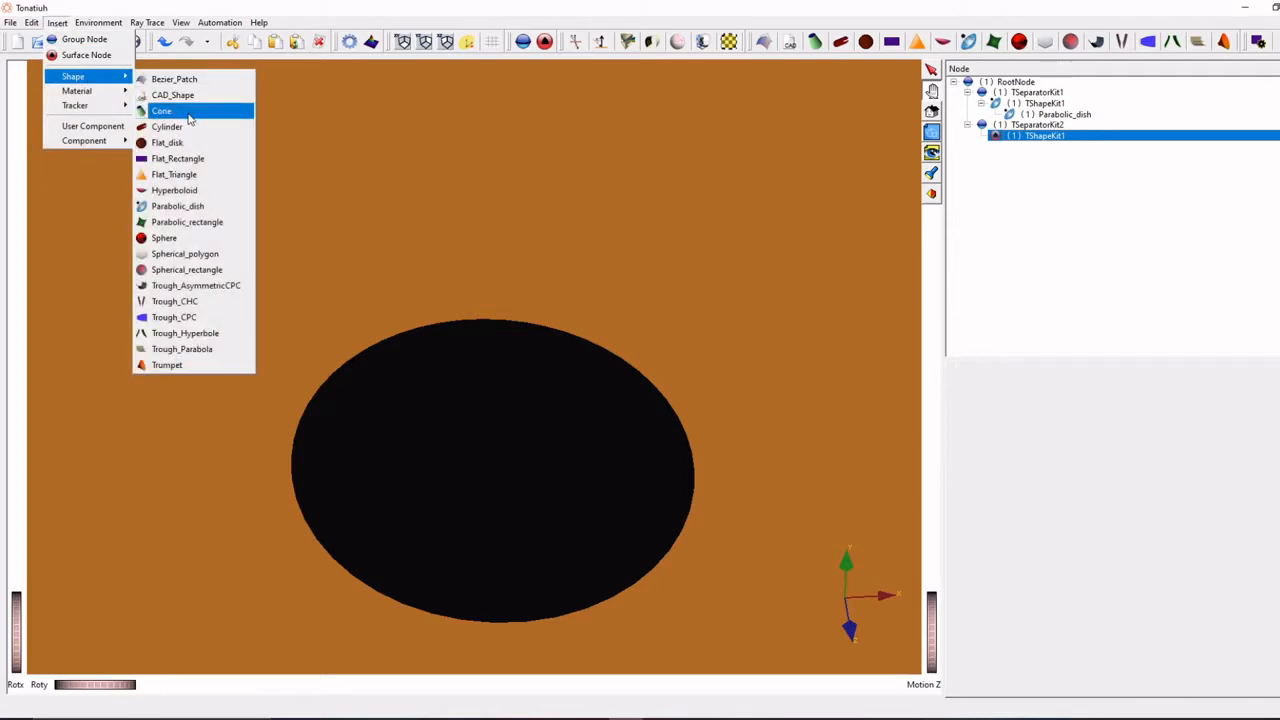
click(167, 143)
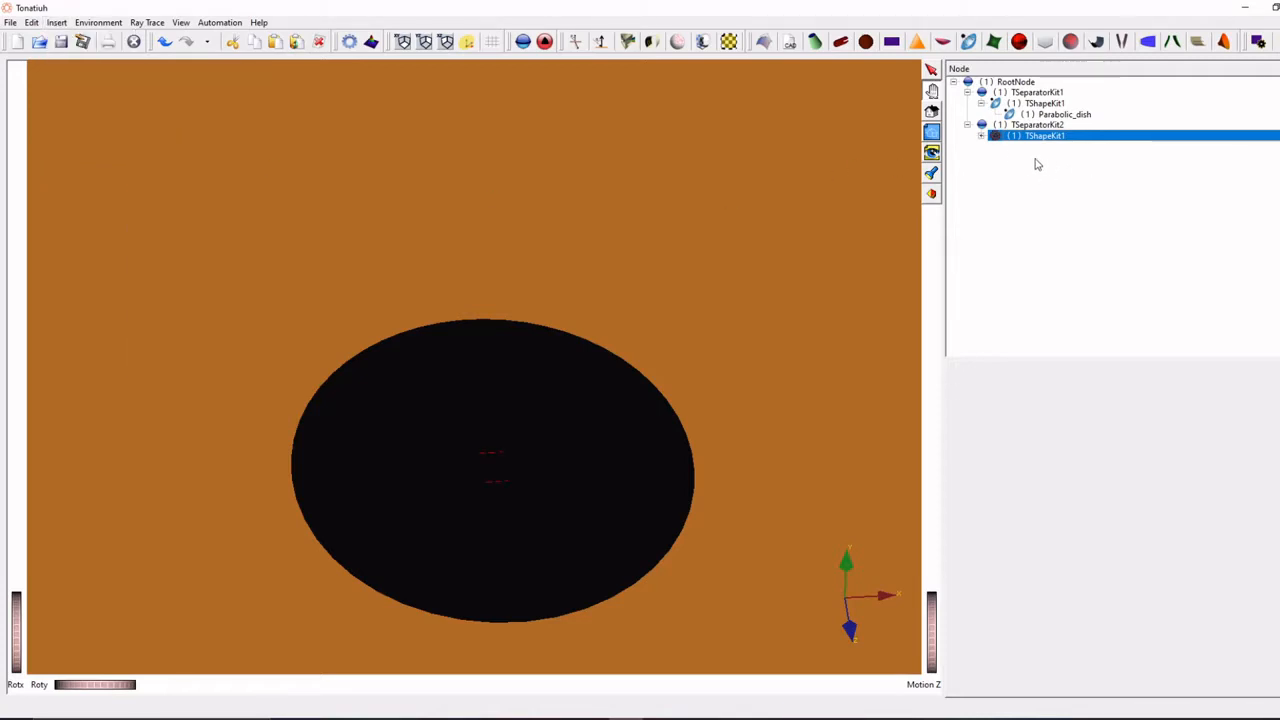
click(981, 136)
click(1034, 150)
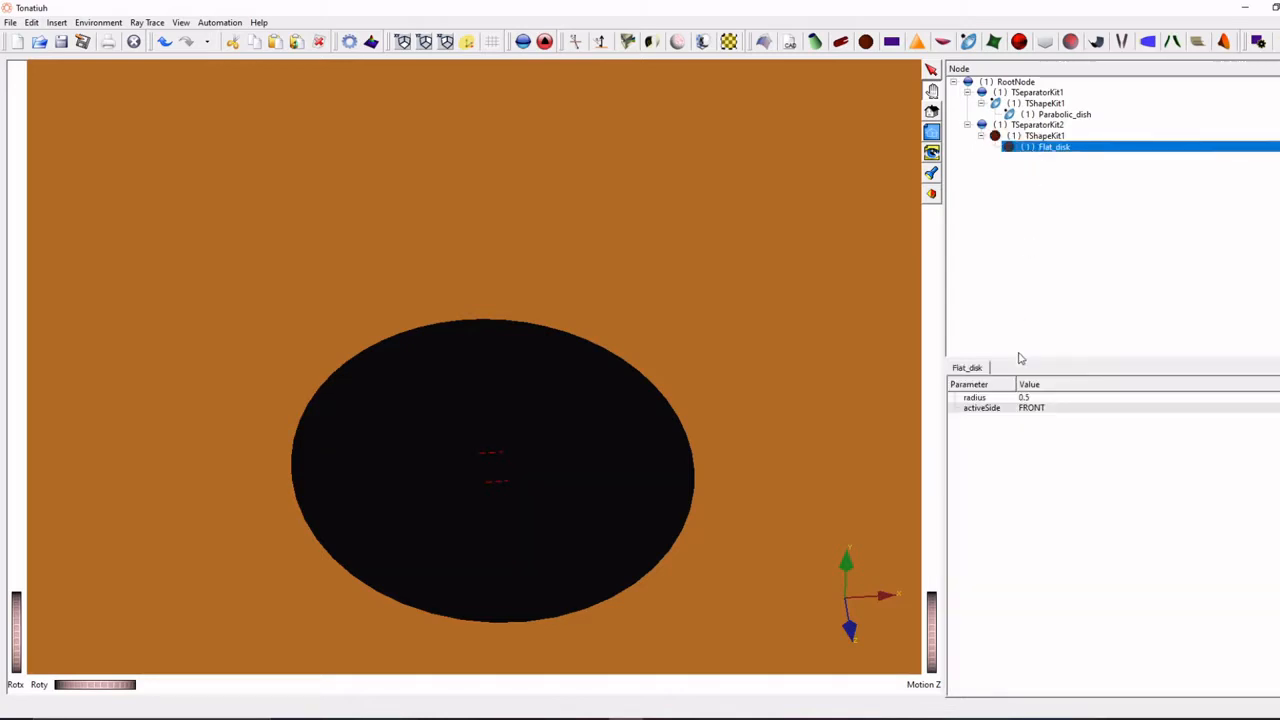
click(1036, 399)
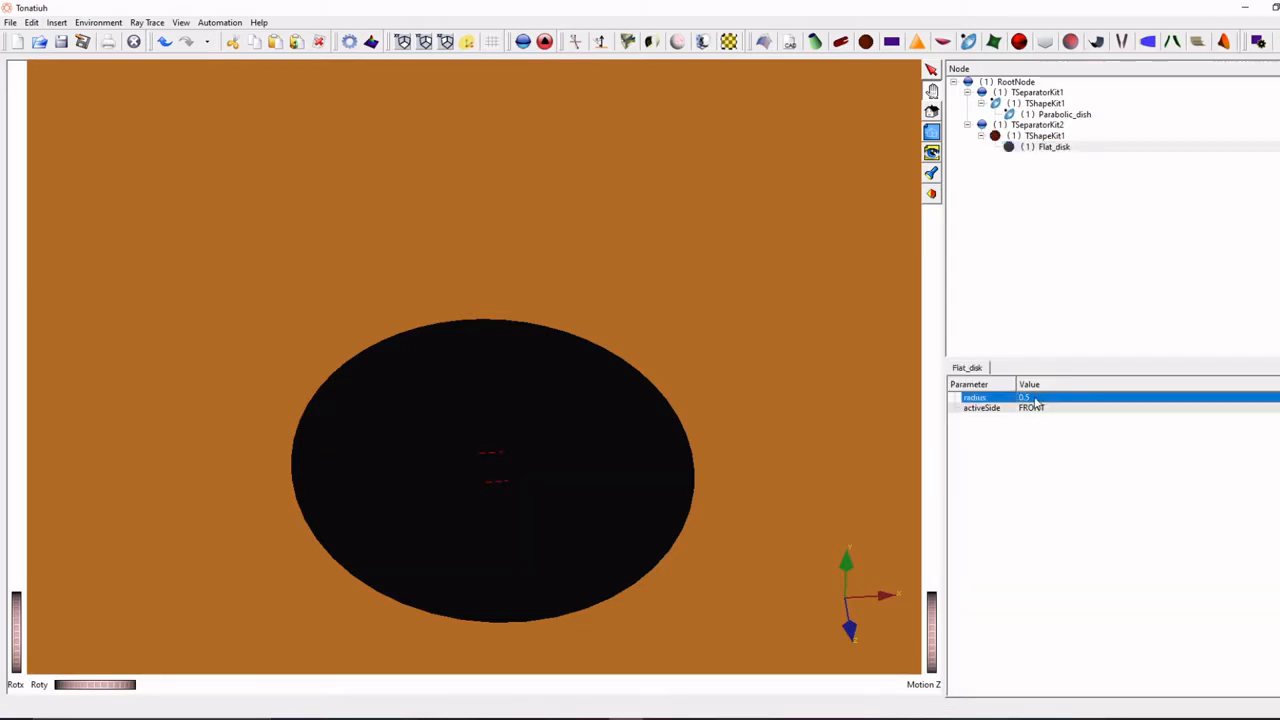
- Examine from several angles how the flat disk sits relative to the parabolic dish
click(1066, 116)
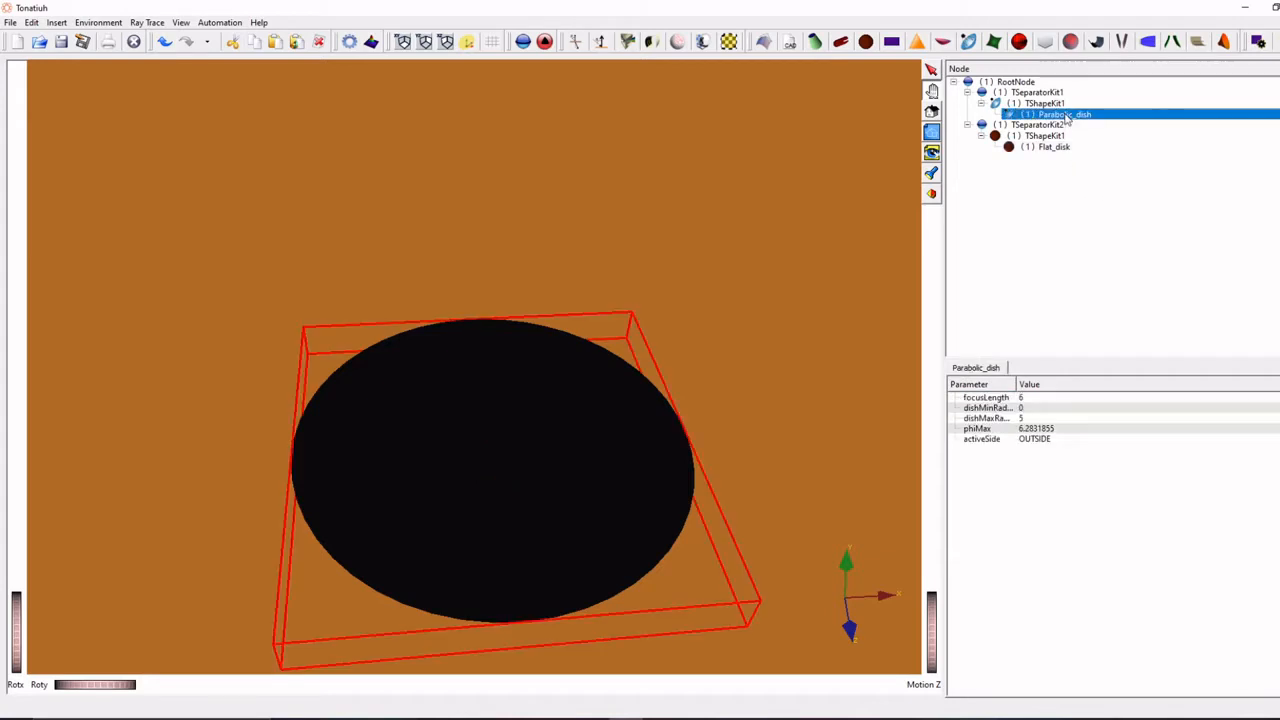
drag(799, 418, 631, 307)
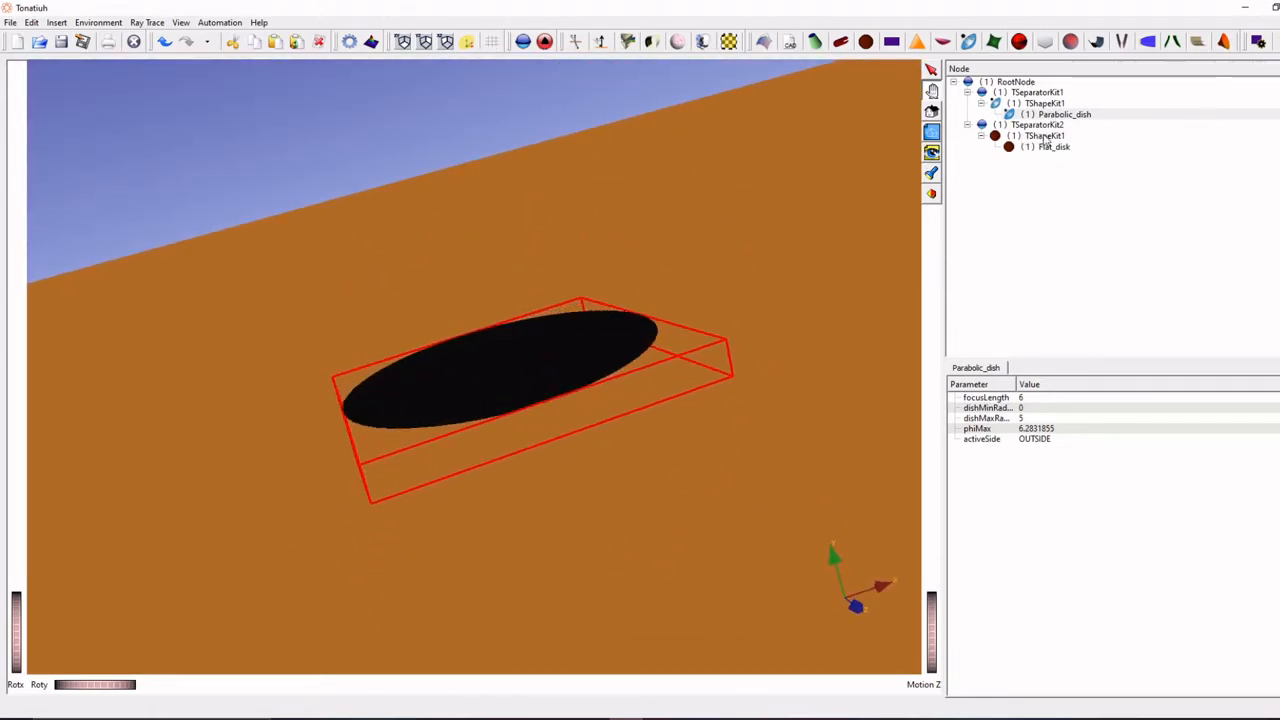
click(1044, 136)
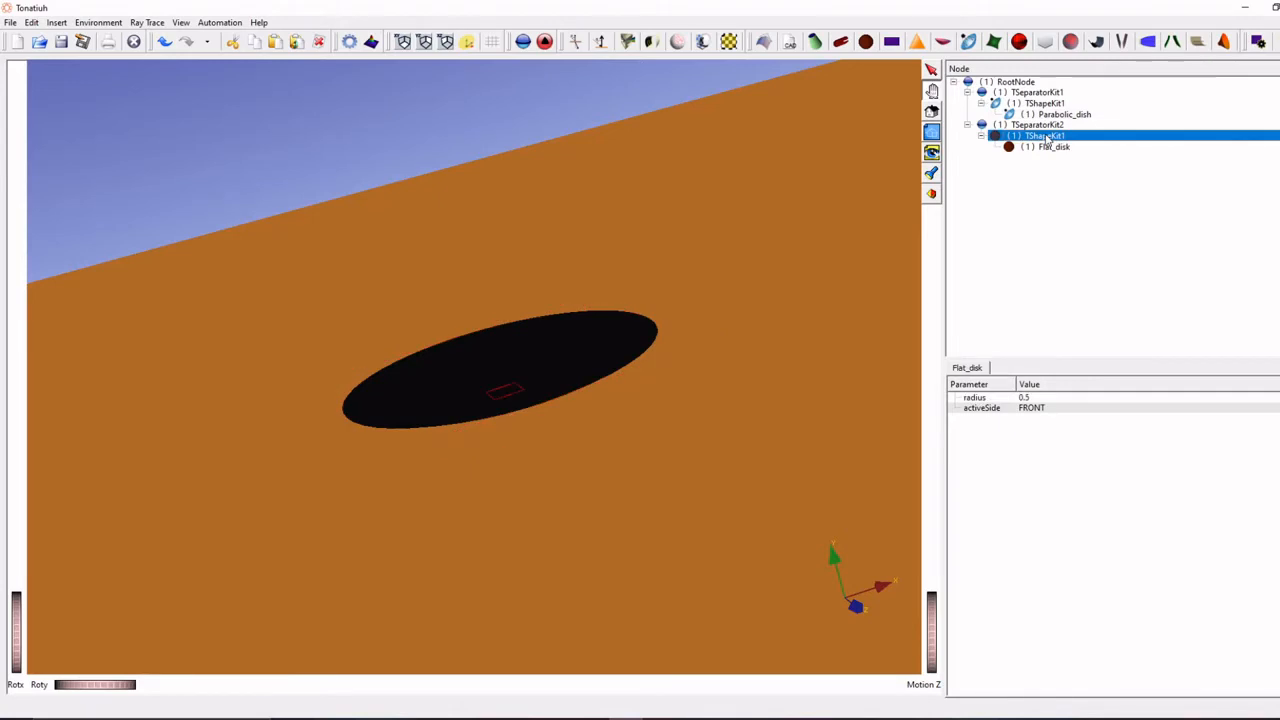
drag(503, 409, 504, 371)
scroll(504, 371, up, 5)
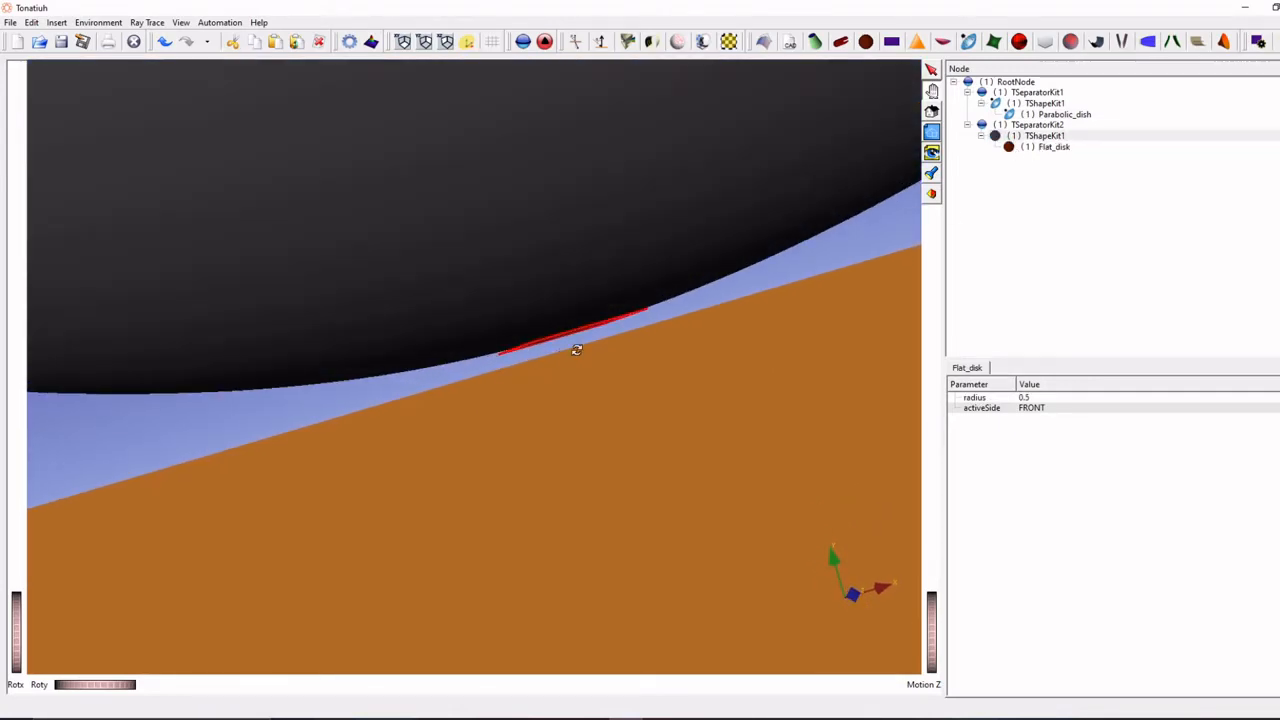
scroll(589, 326, down, 5)
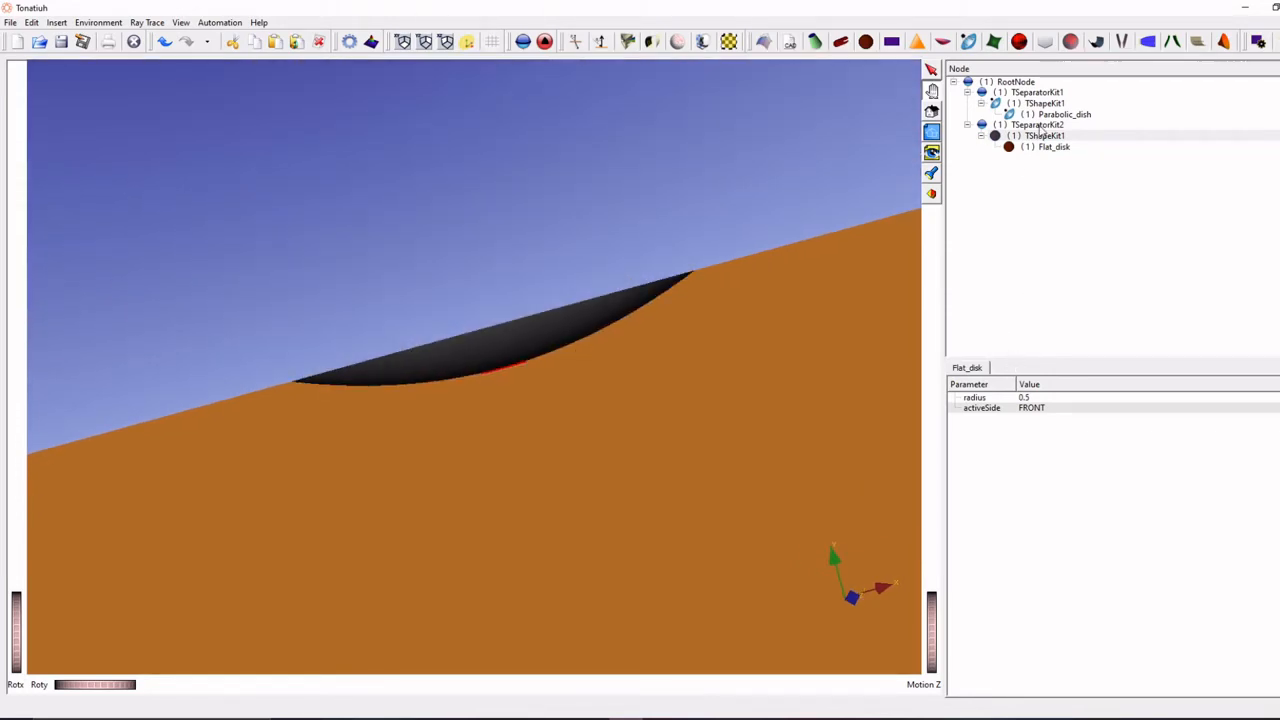
drag(617, 263, 637, 329)
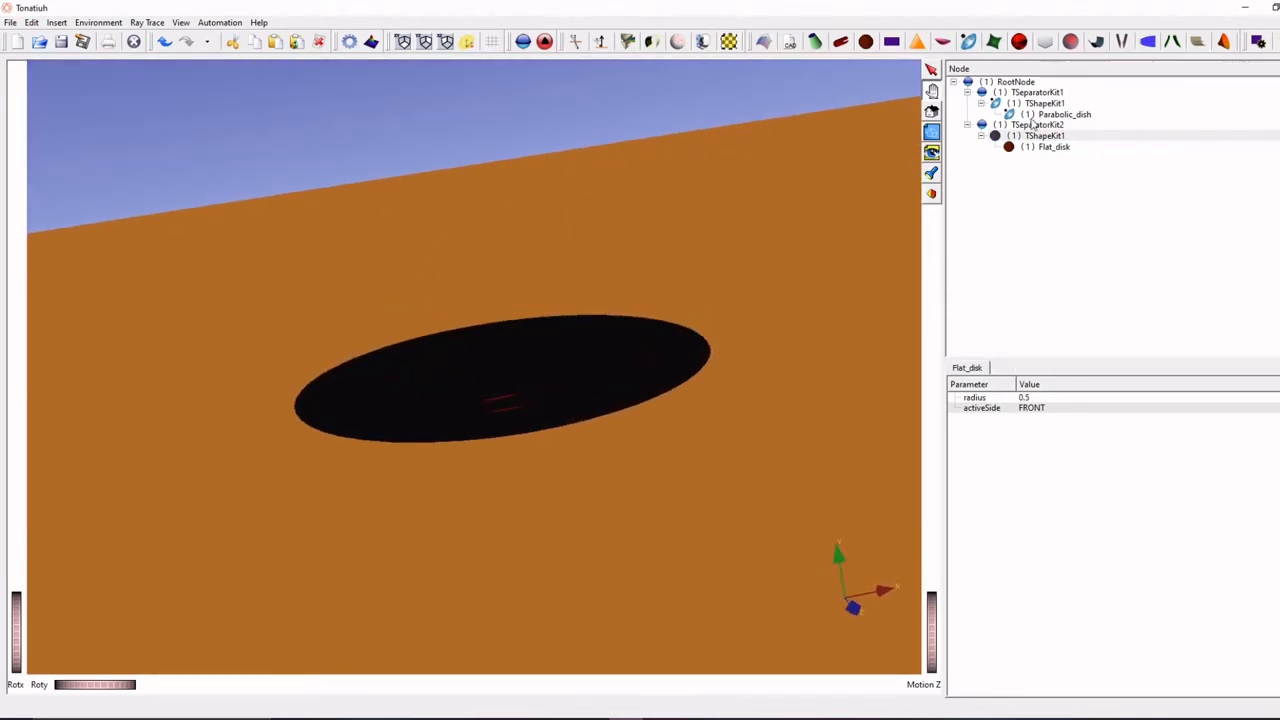
- Raise the flat disk above the dish by setting the second group node's translation to 0 6 0
click(1035, 125)
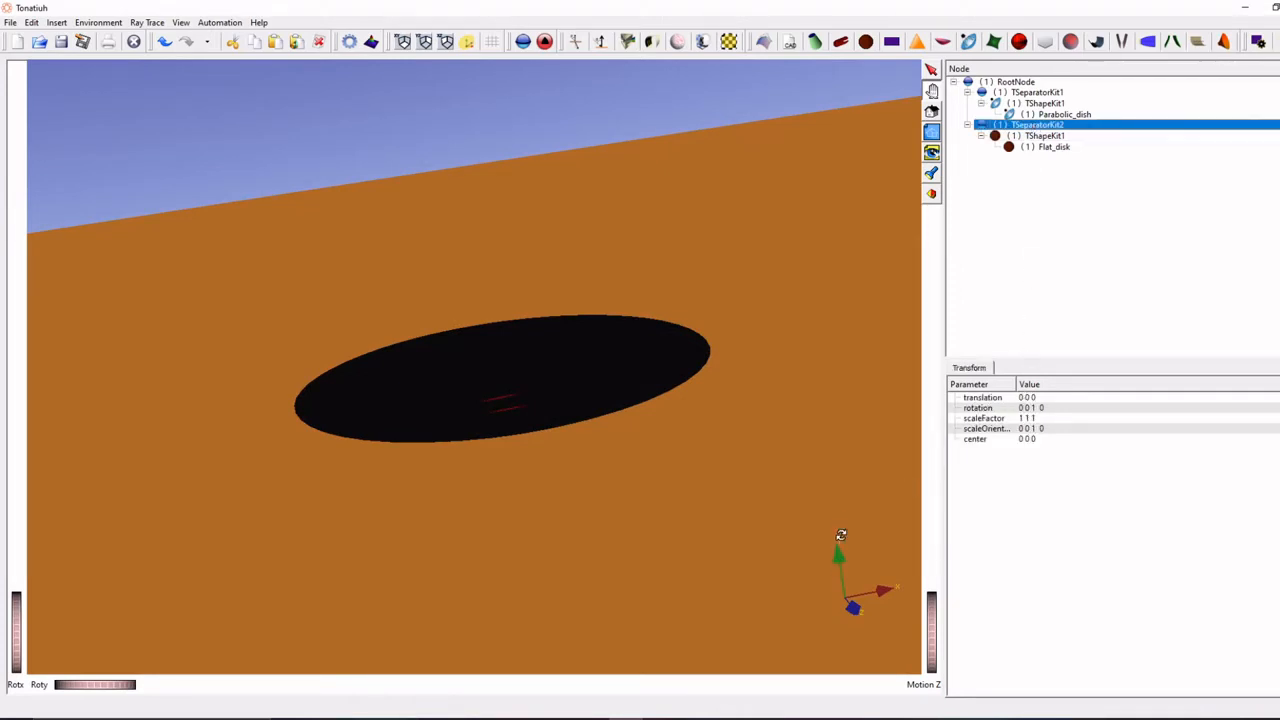
double_click(1027, 398)
text(0 1 0)
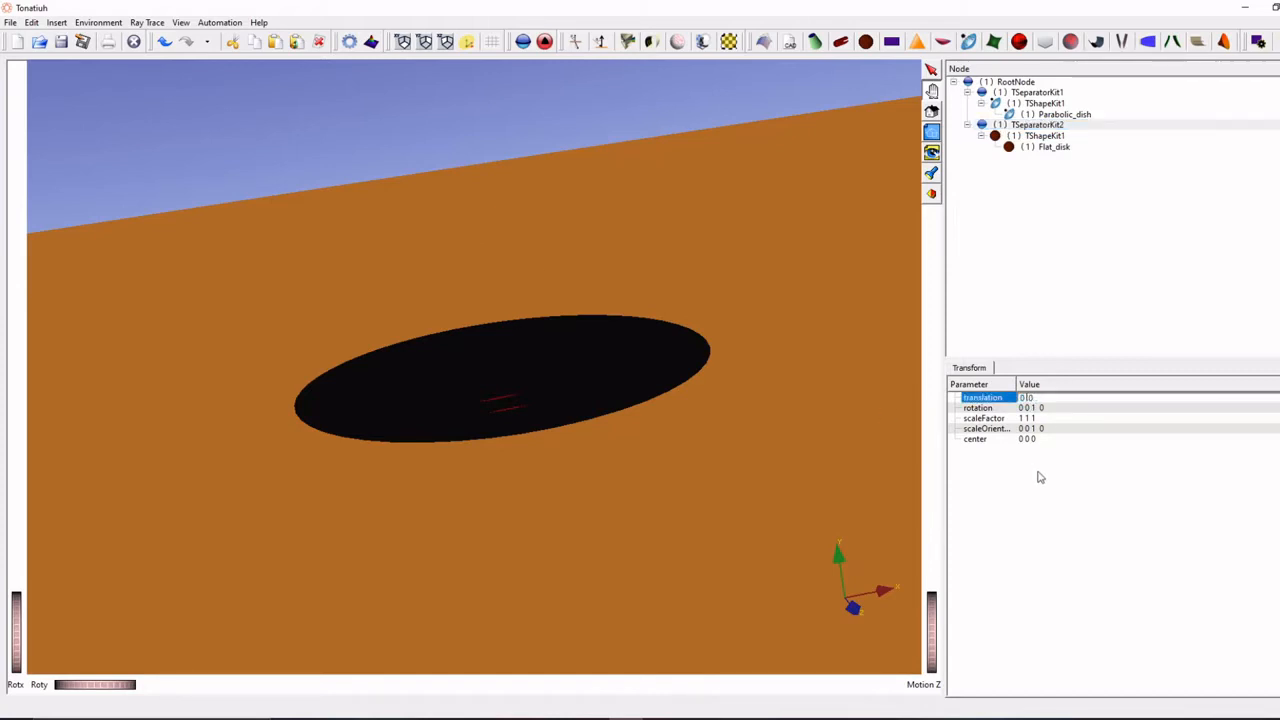
key(Return)
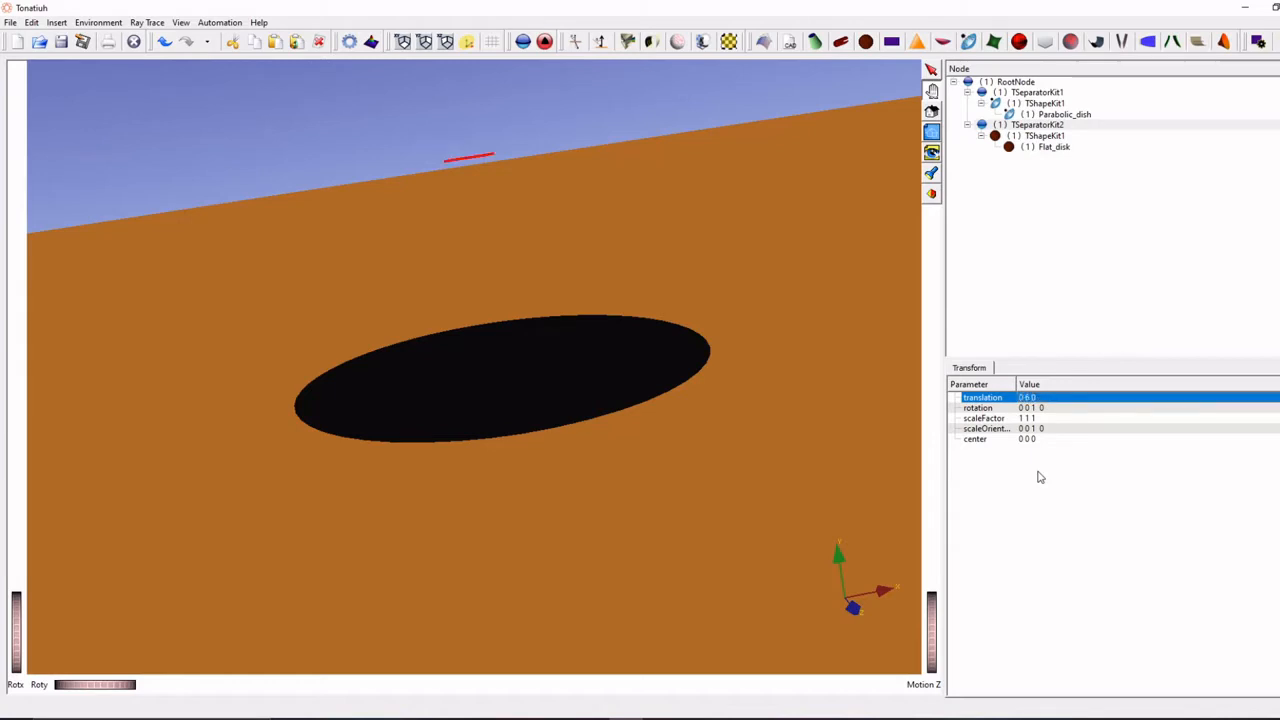
mouse_move(697, 226)
mouse_down()
mouse_move(631, 77)
mouse_move(646, 363)
mouse_move(698, 282)
mouse_move(686, 306)
mouse_move(703, 334)
mouse_move(709, 306)
mouse_up()
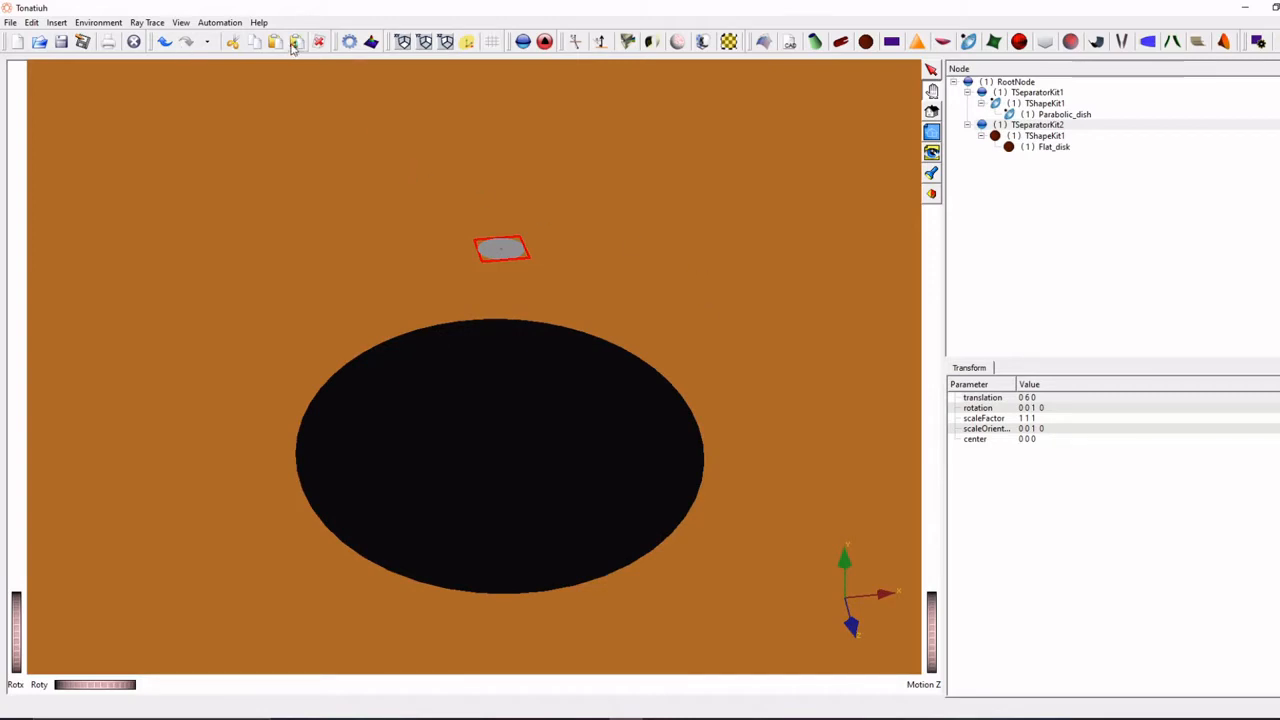
- Try to insert a material directly on the Parabolic_dish shape node
click(1066, 117)
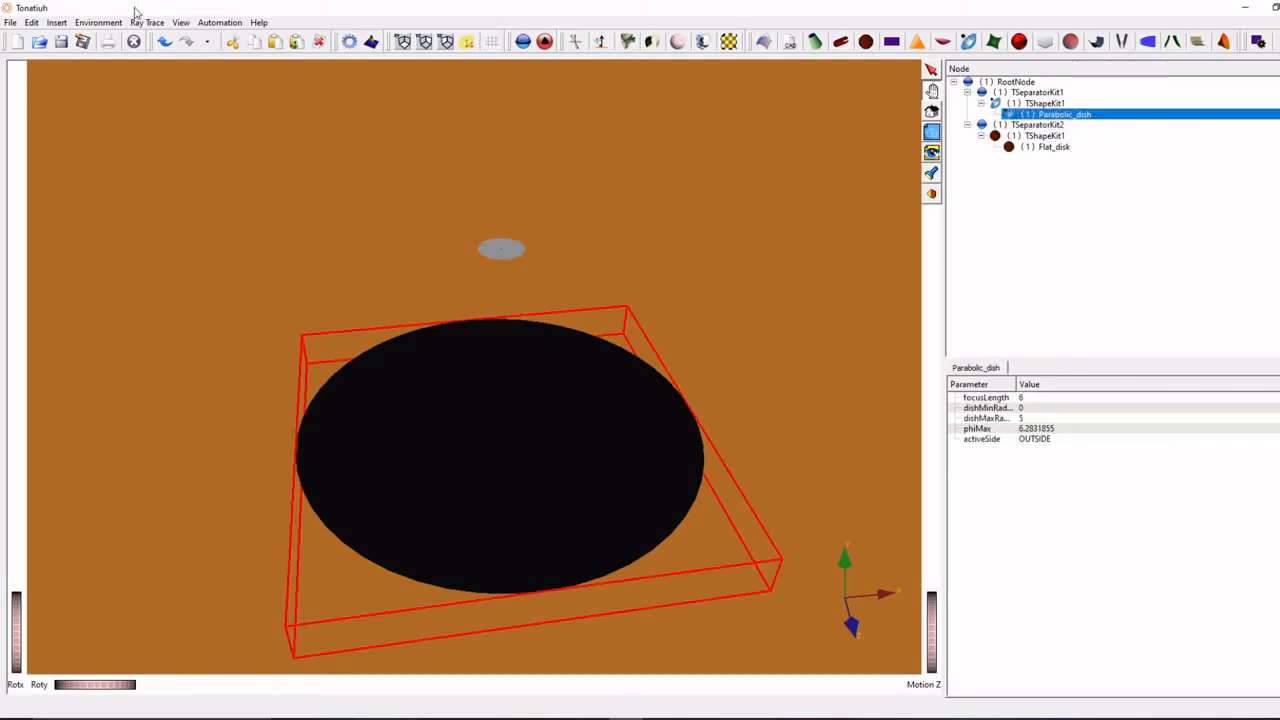
click(57, 22)
mouse_move(114, 93)
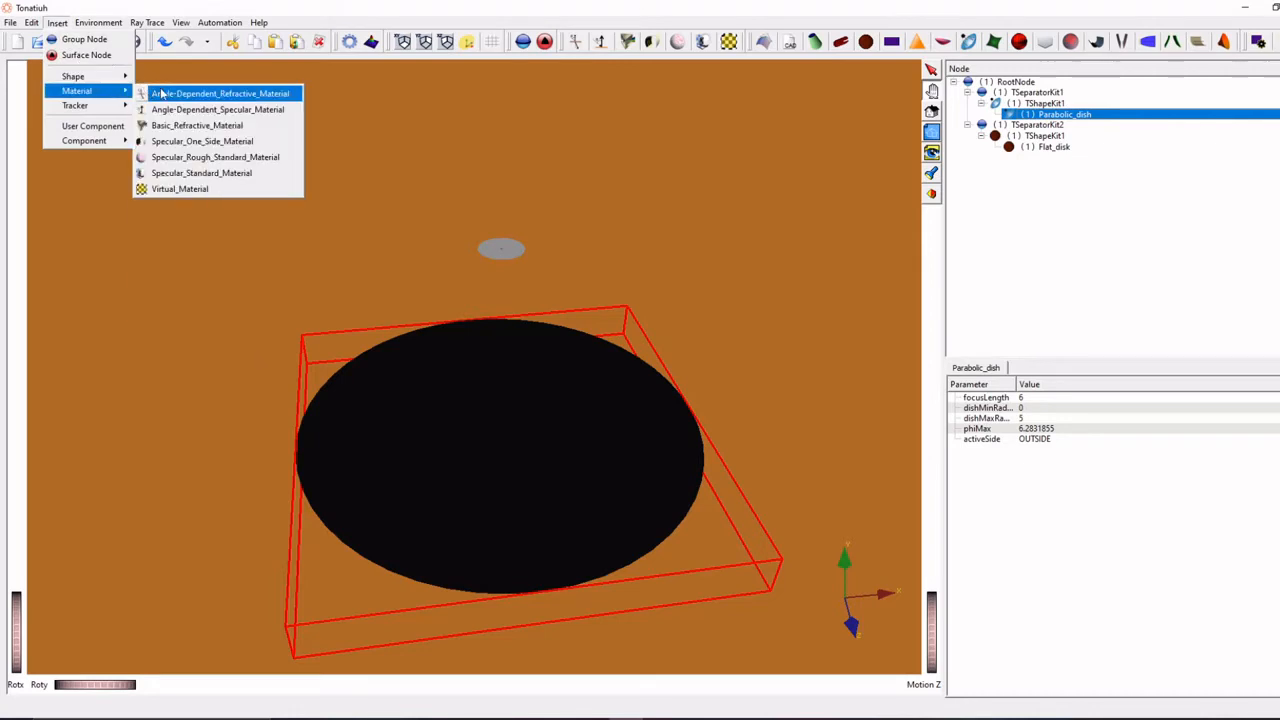
click(207, 189)
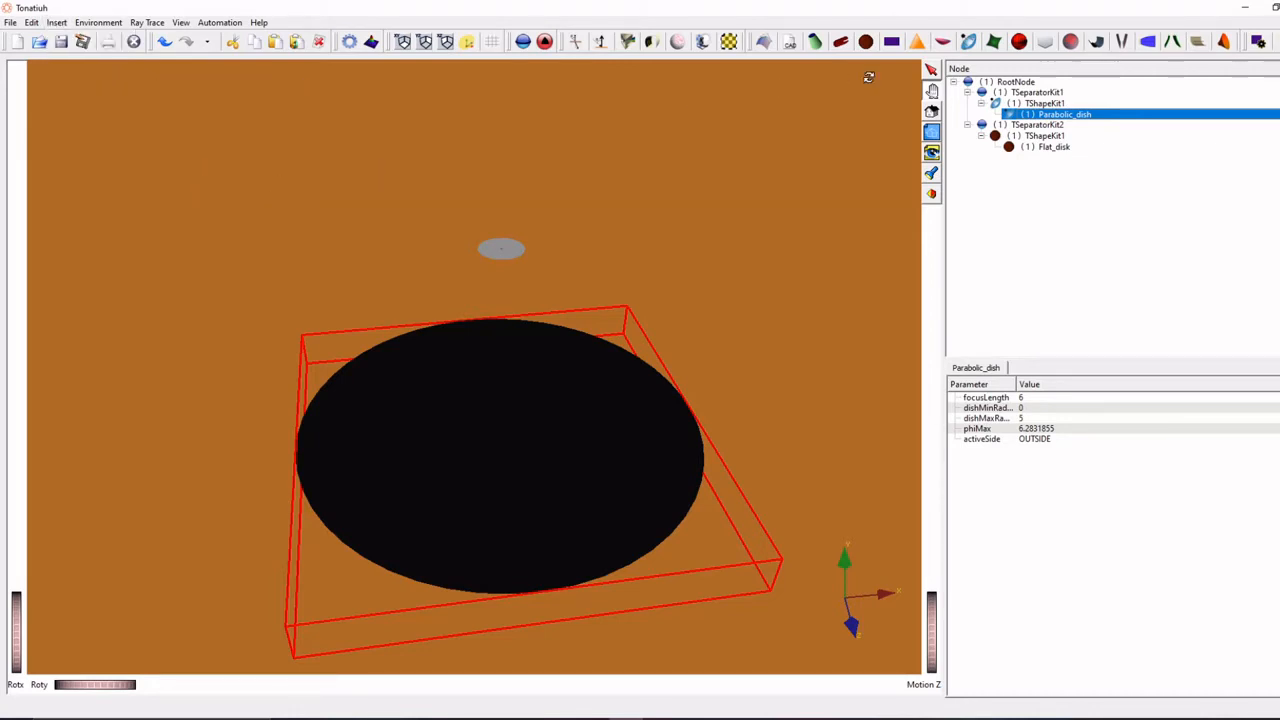
- Insert a Specular_Standard_Material into the parabolic dish's surface node and set its m_reflectivity to 1
click(1036, 104)
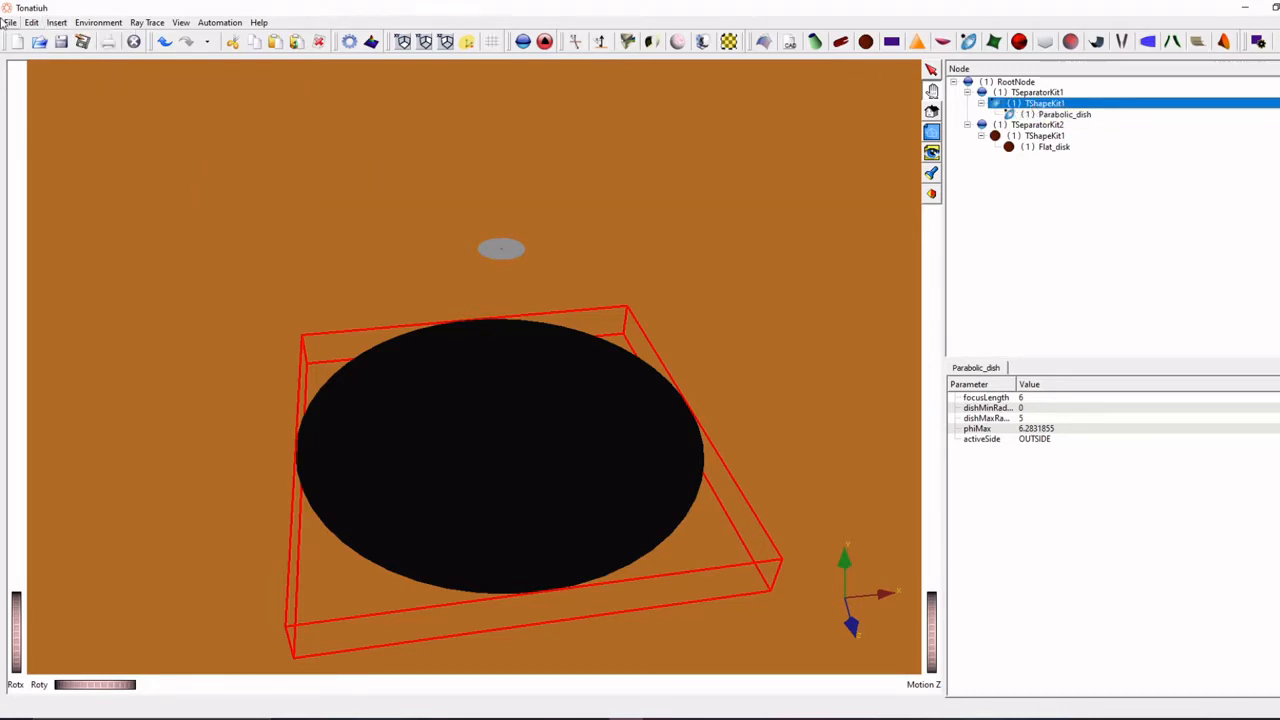
click(57, 22)
mouse_move(108, 97)
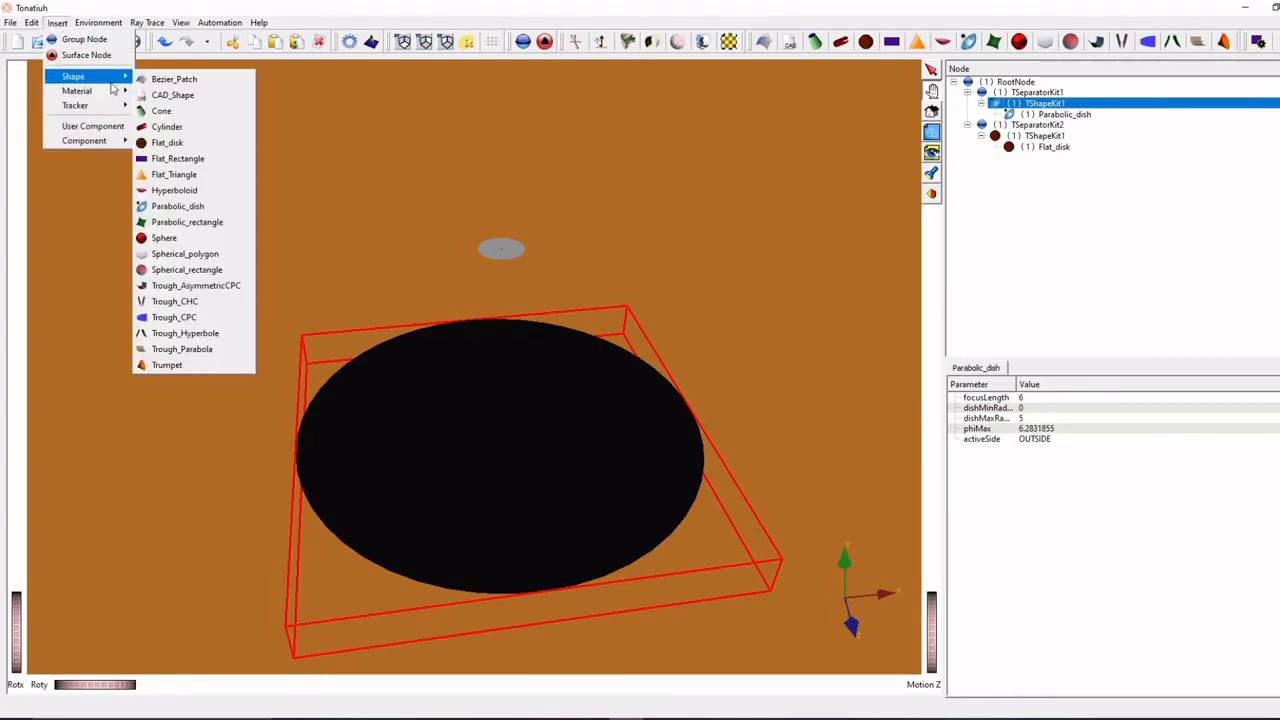
click(215, 175)
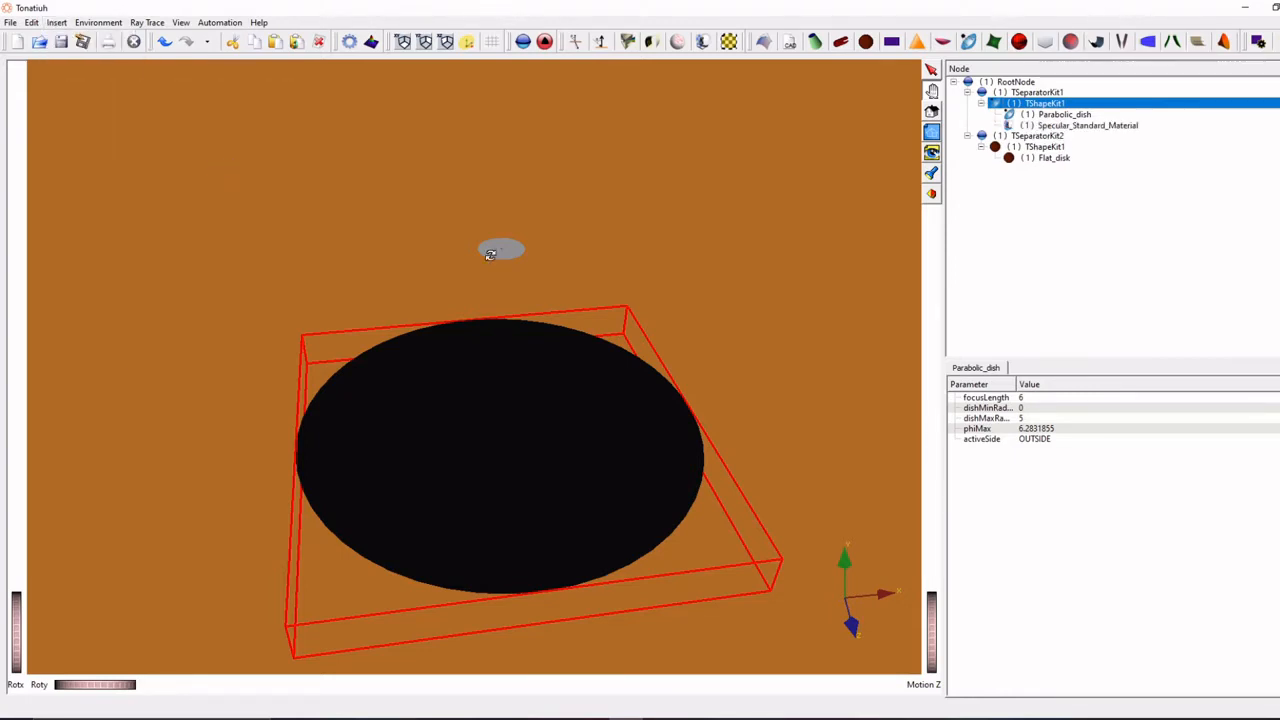
click(1094, 127)
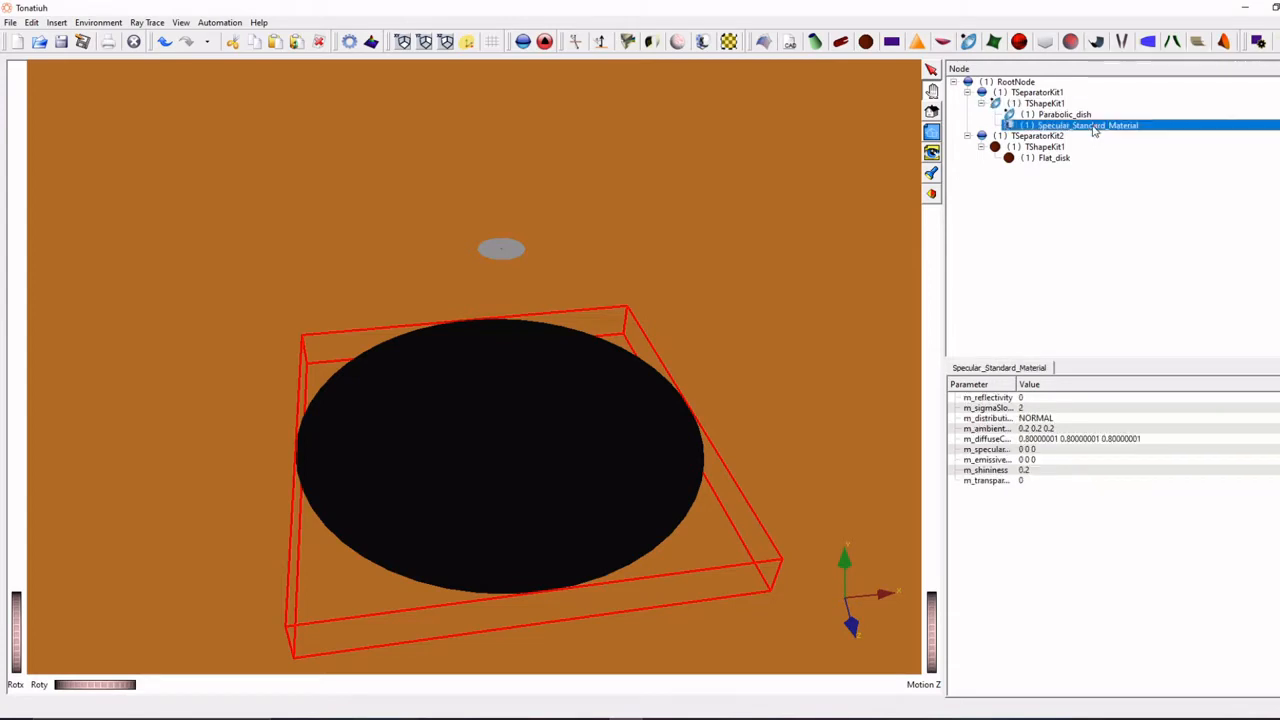
double_click(1034, 398)
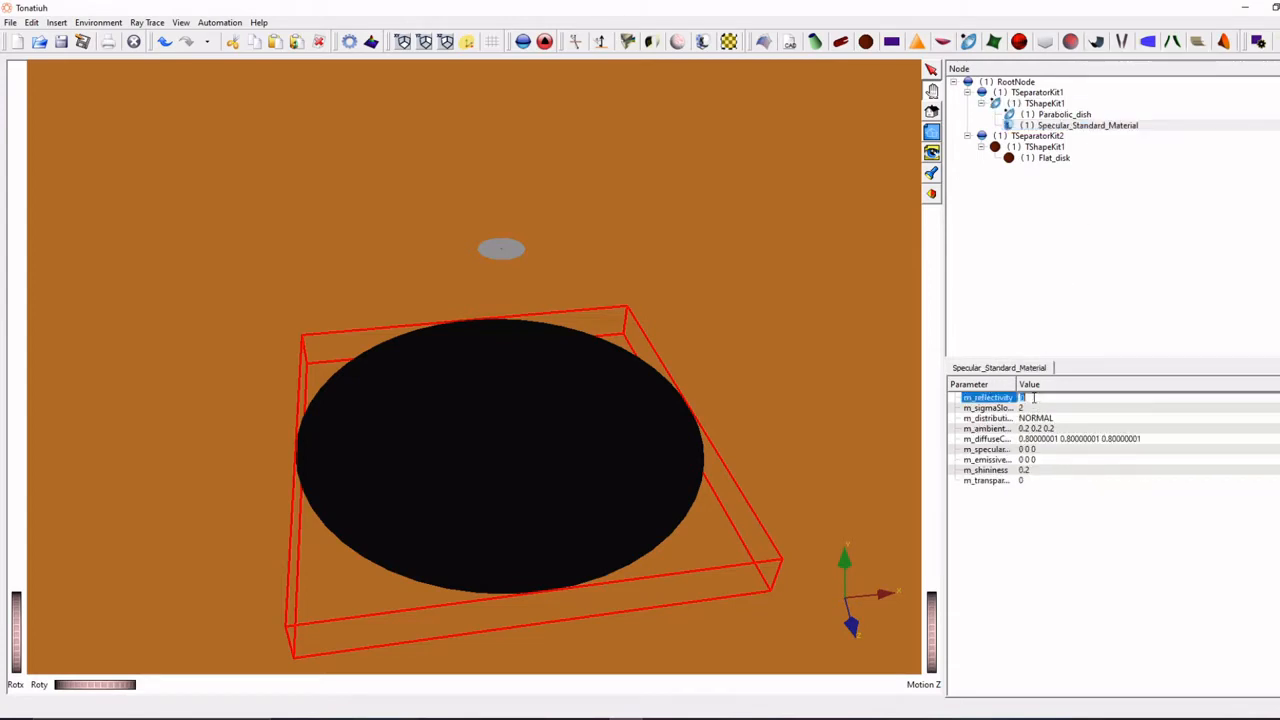
key(Return)
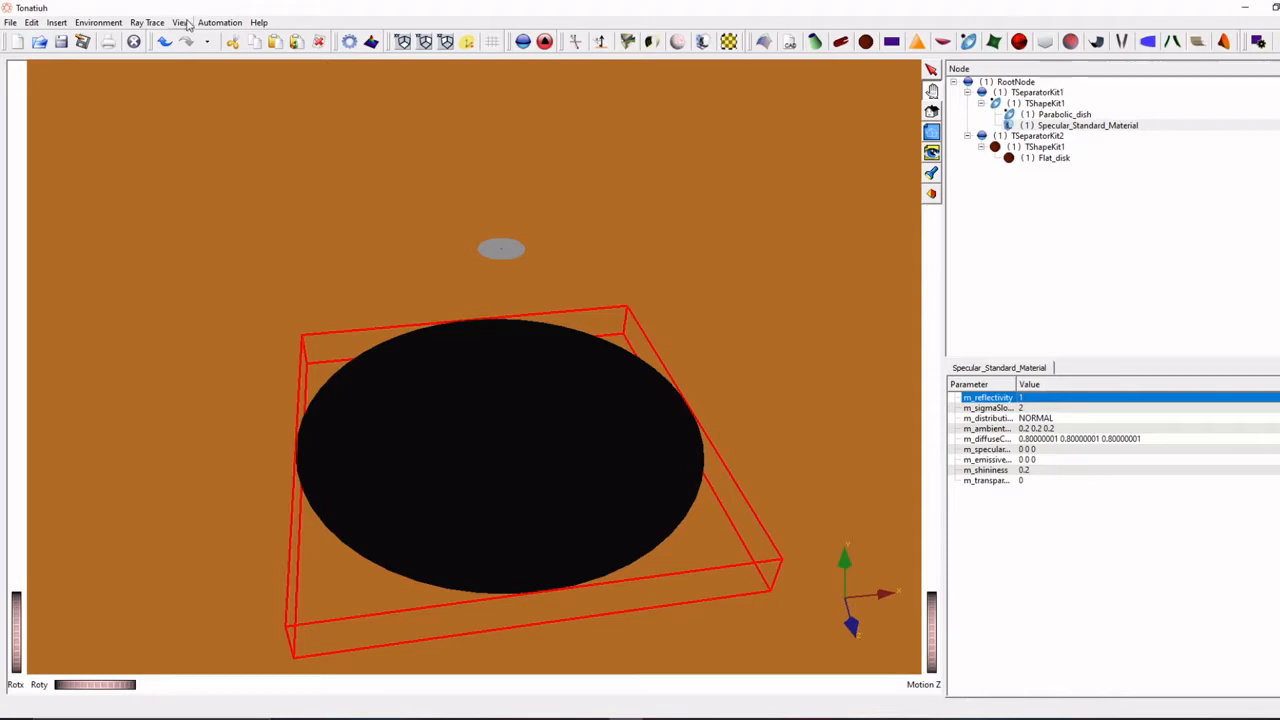
- Set the number of rays in the ray trace options to 100
click(146, 24)
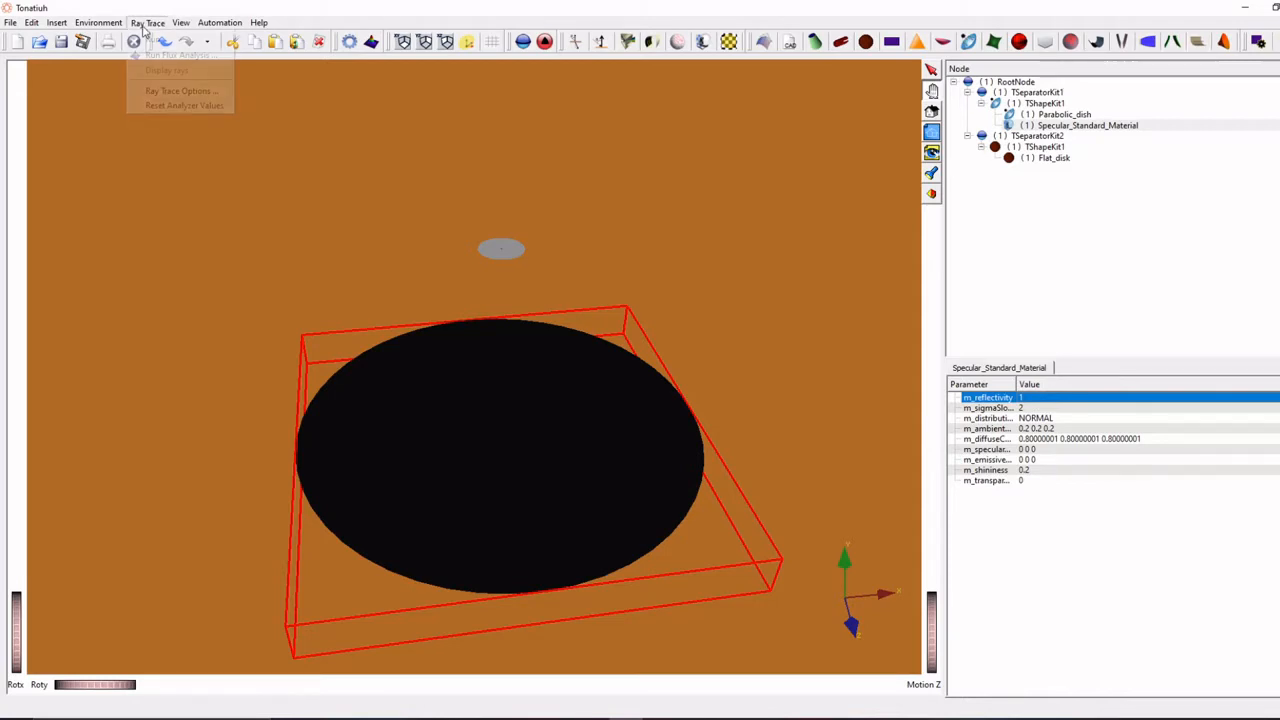
click(174, 91)
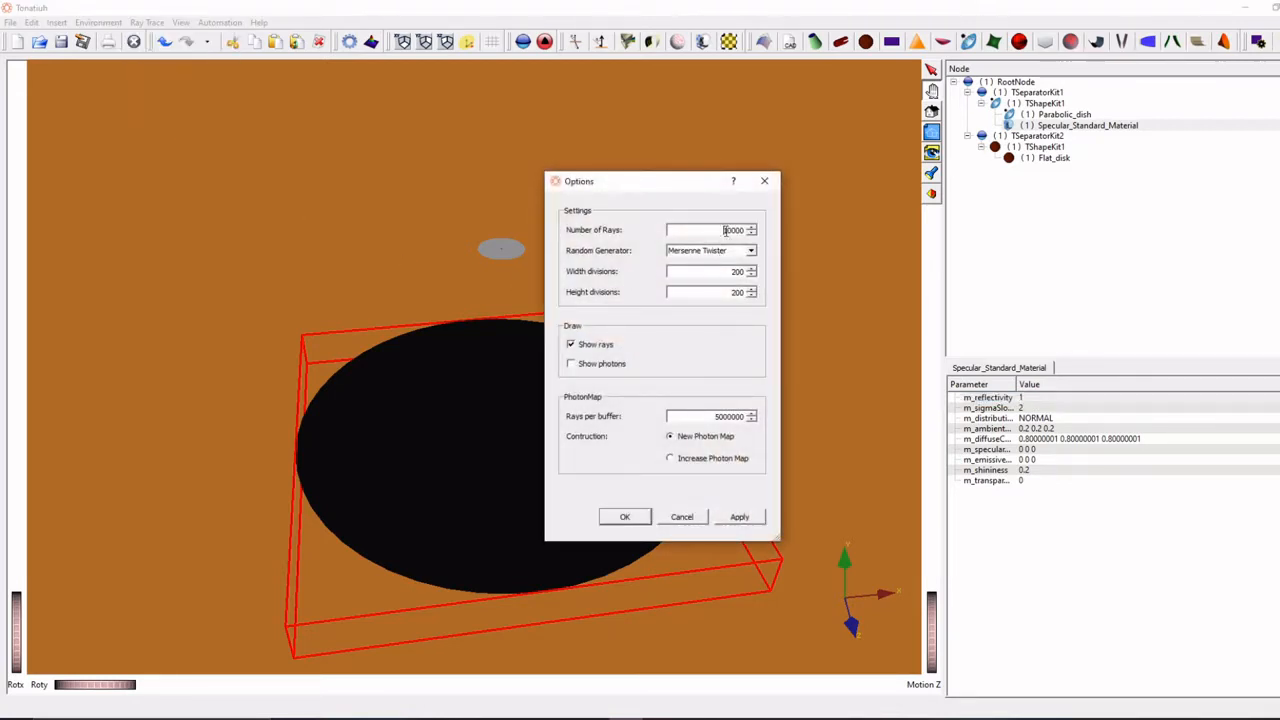
double_click(724, 230)
text(100)
click(624, 516)
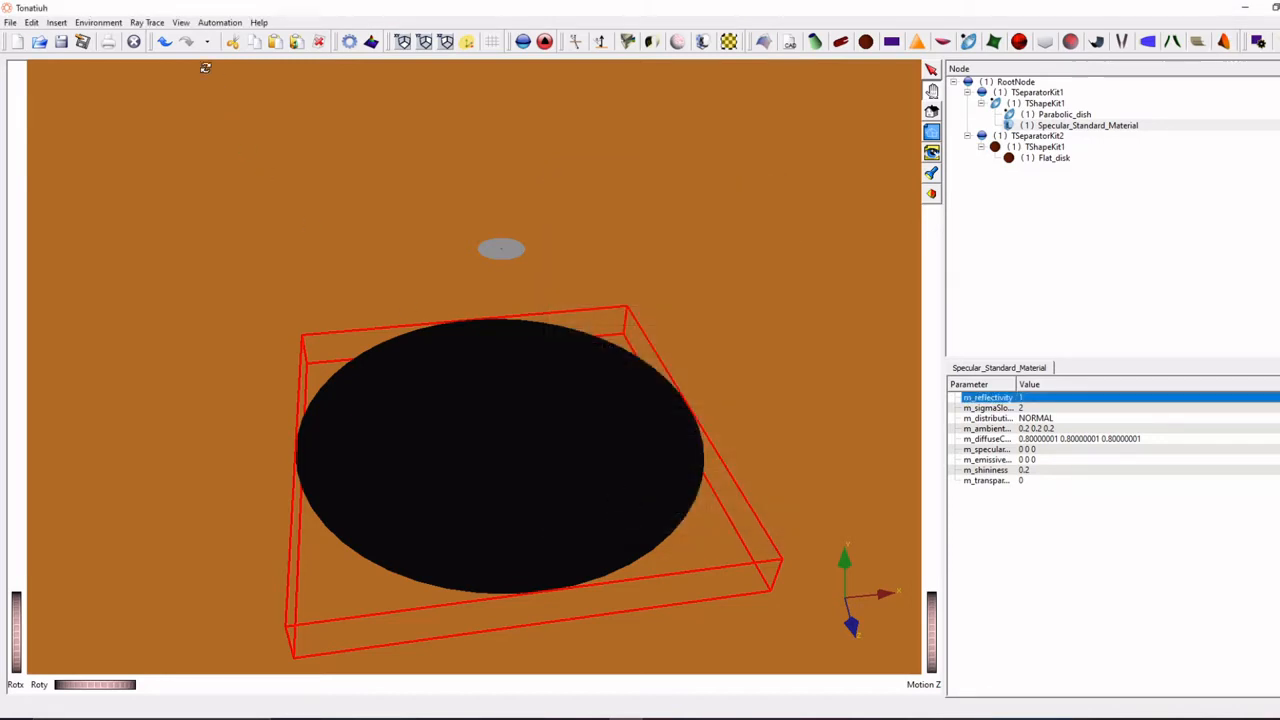
- Try to run the ray trace before any sunlight is defined
click(147, 22)
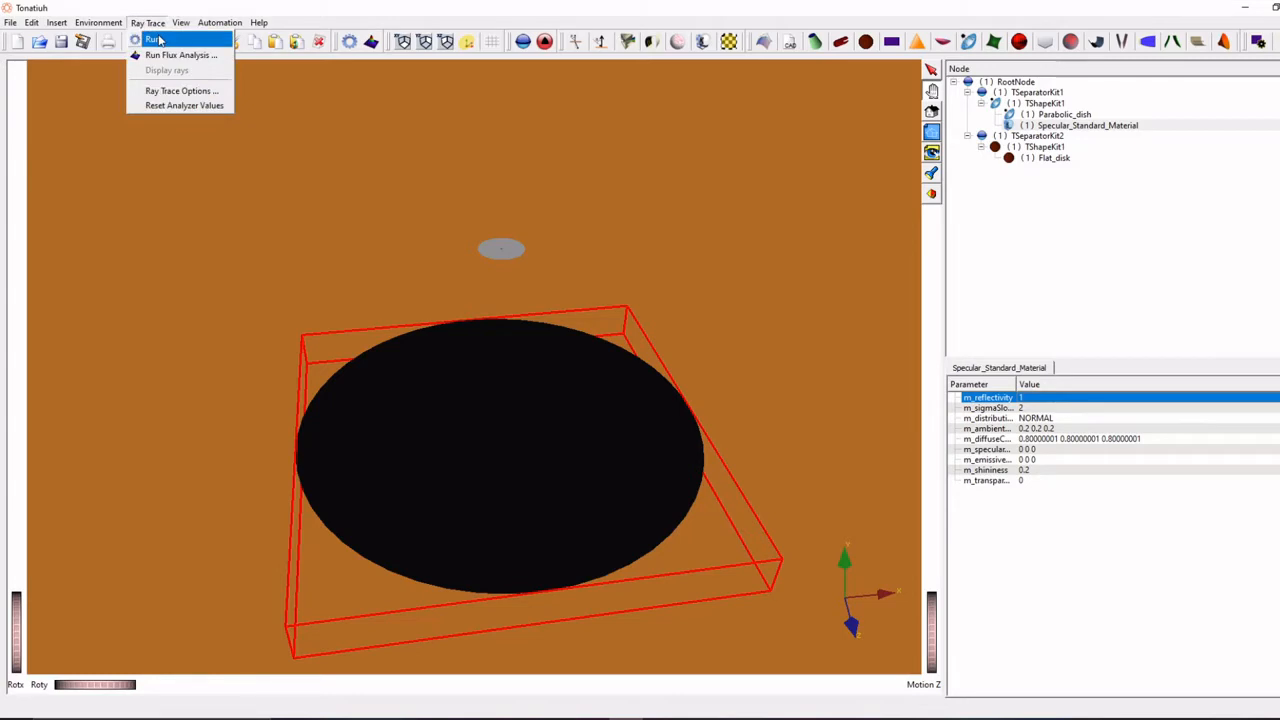
click(155, 39)
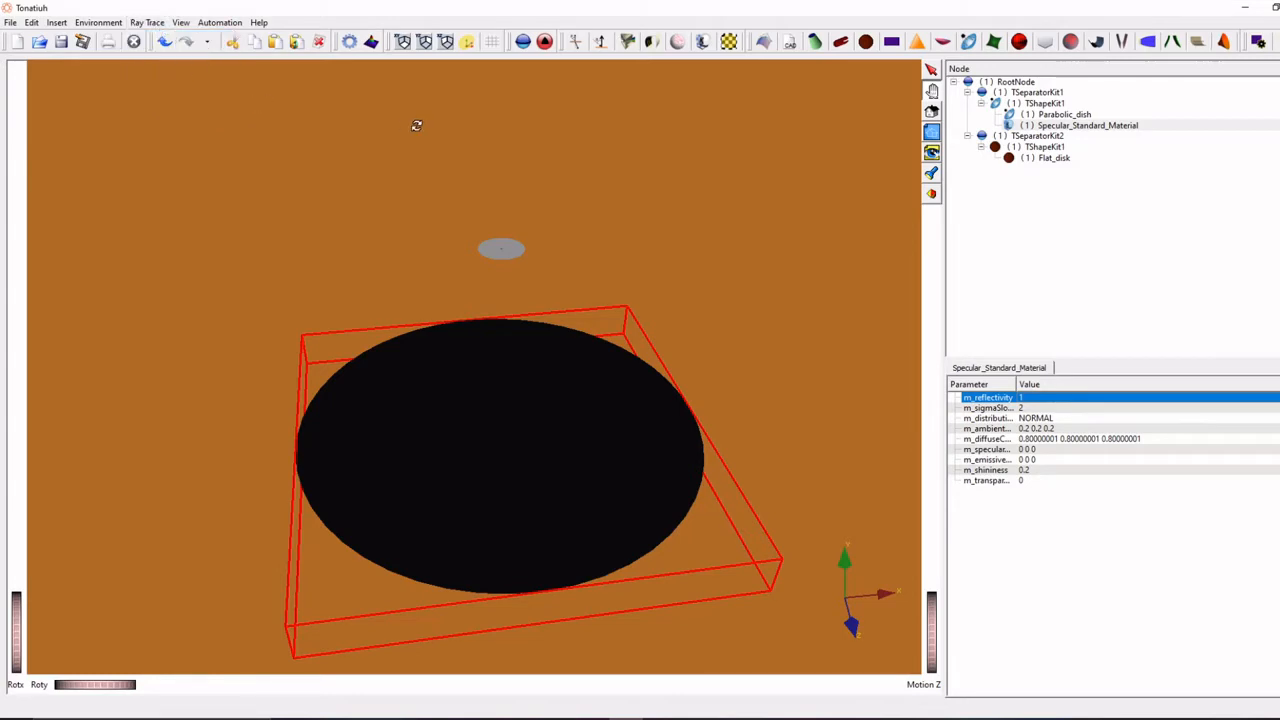
click(160, 23)
click(160, 39)
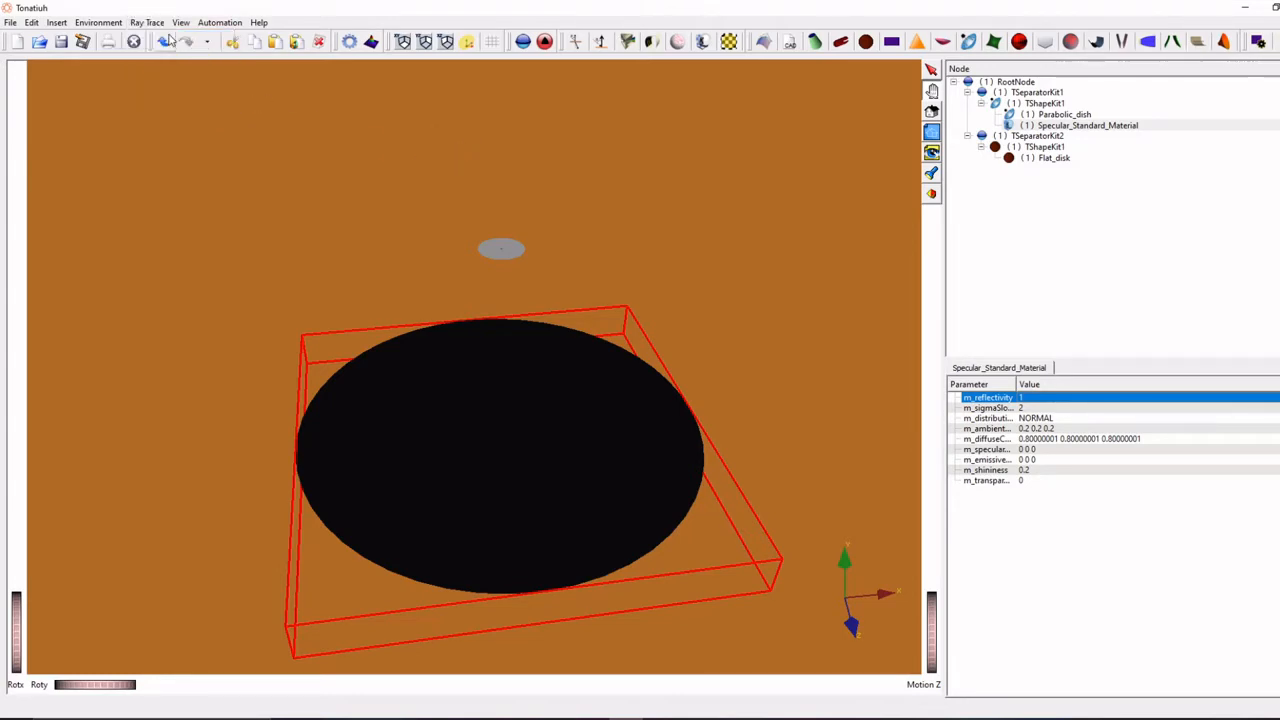
- Define the sunlight with Pillbox_Sunshape as its sunshape type, keeping the sun position at azimuth 0 and elevation 90 degrees
click(100, 22)
mouse_move(110, 42)
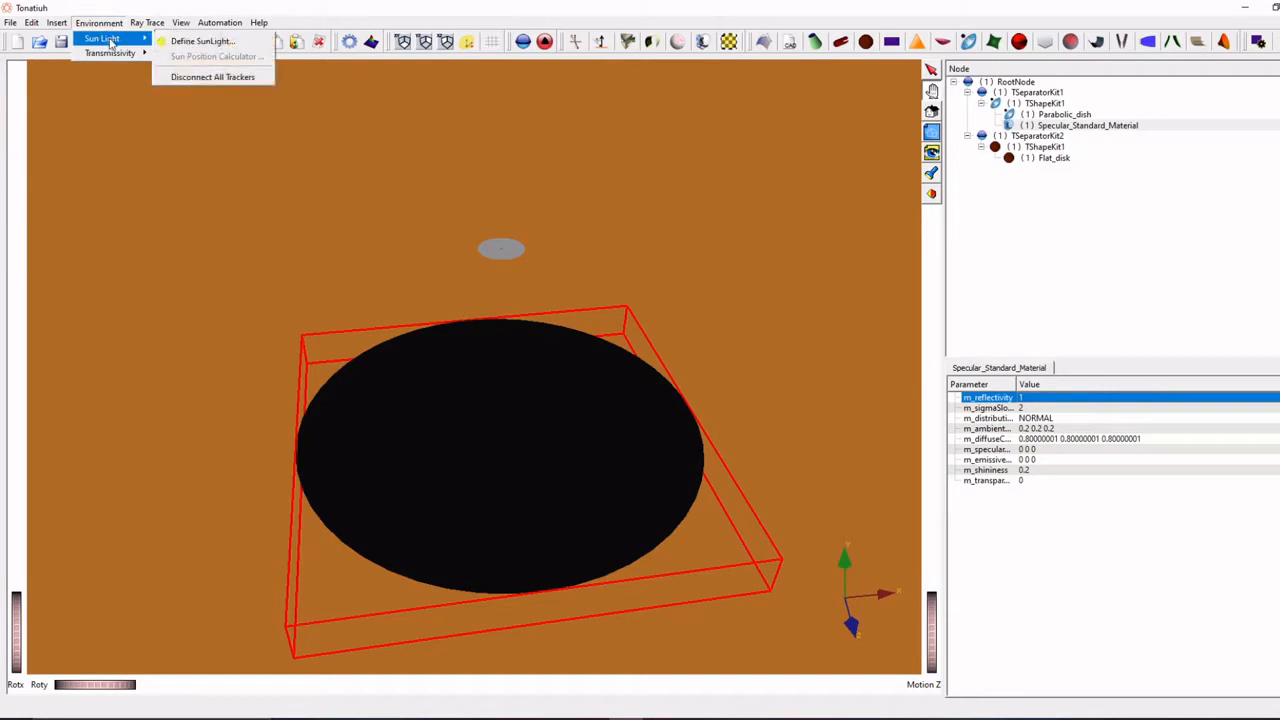
click(202, 41)
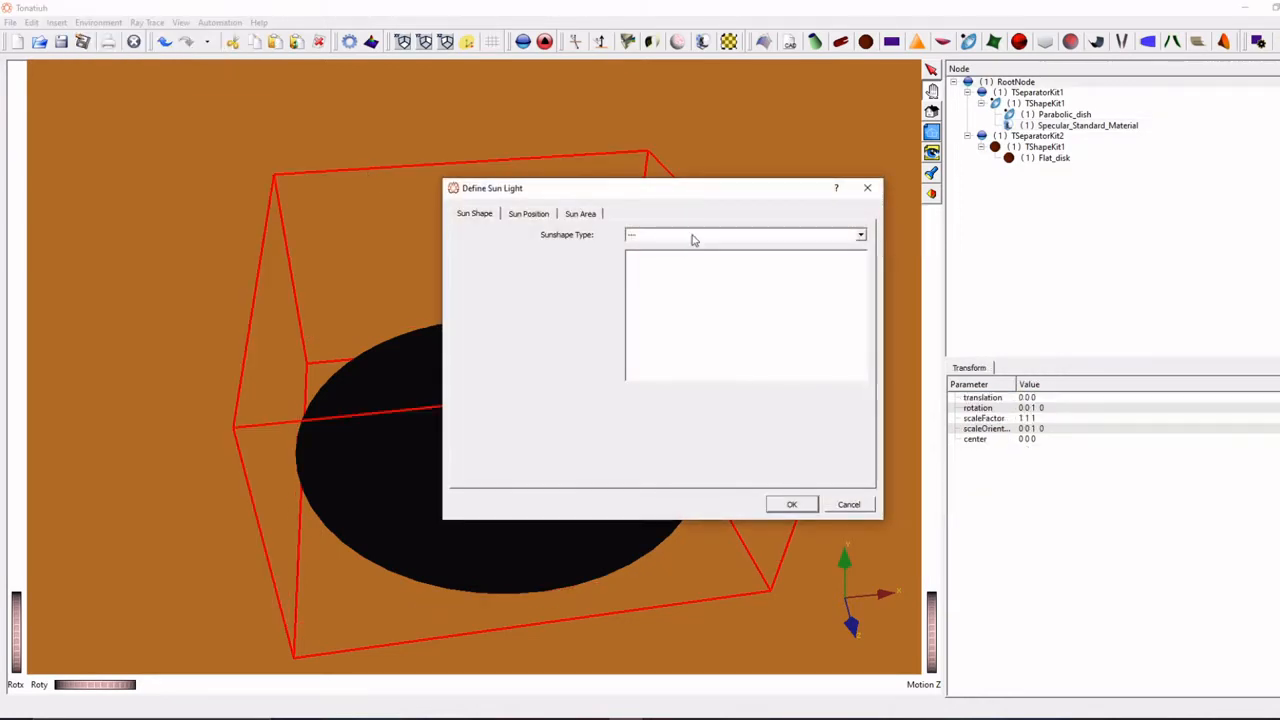
click(693, 236)
click(704, 268)
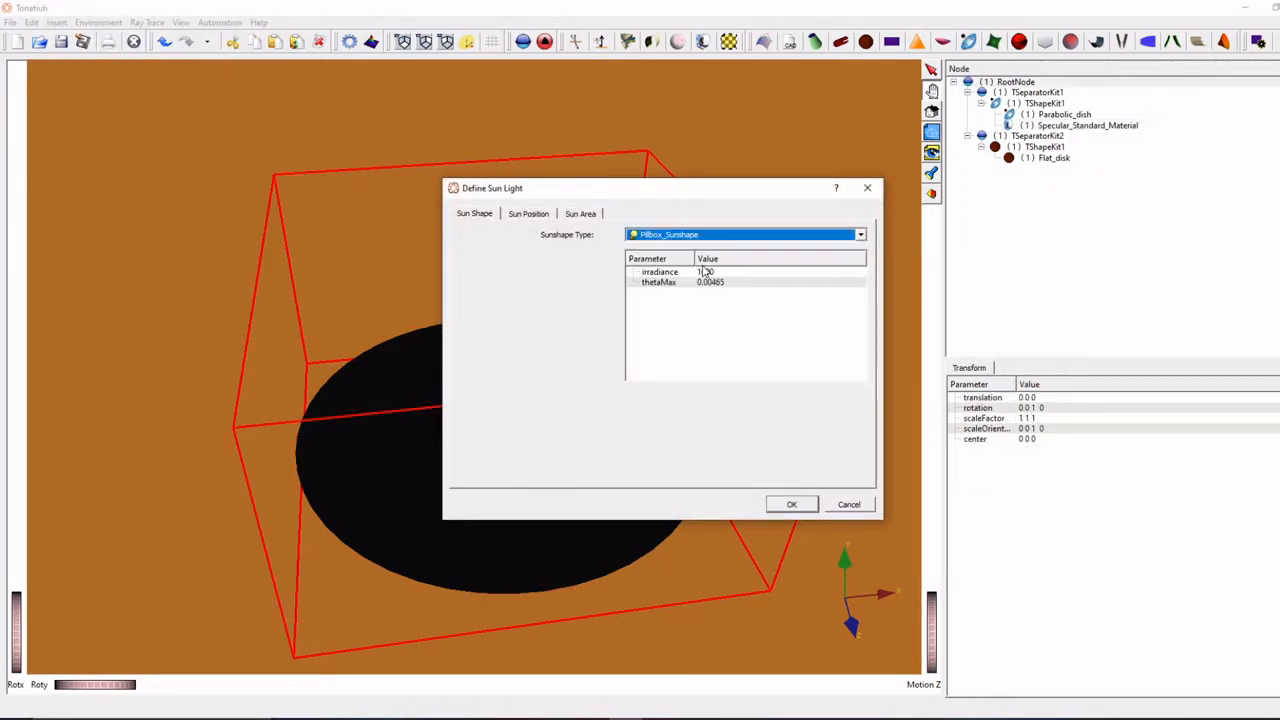
click(529, 215)
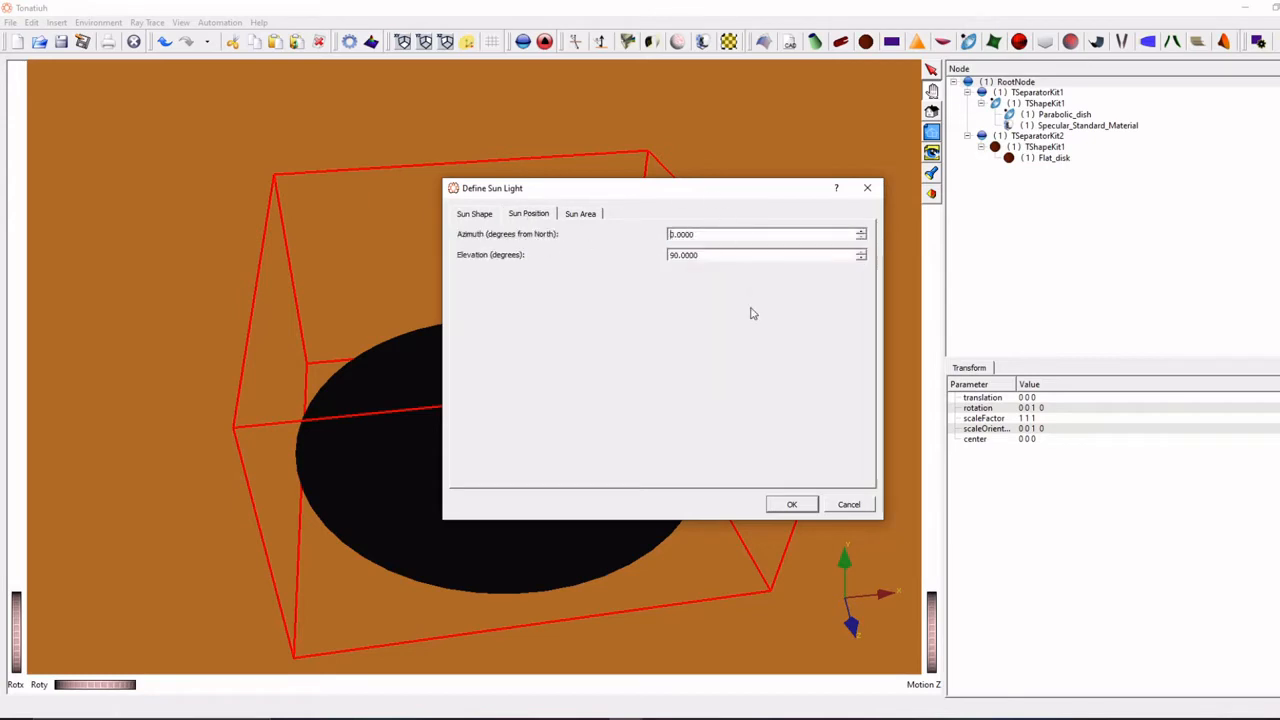
click(788, 504)
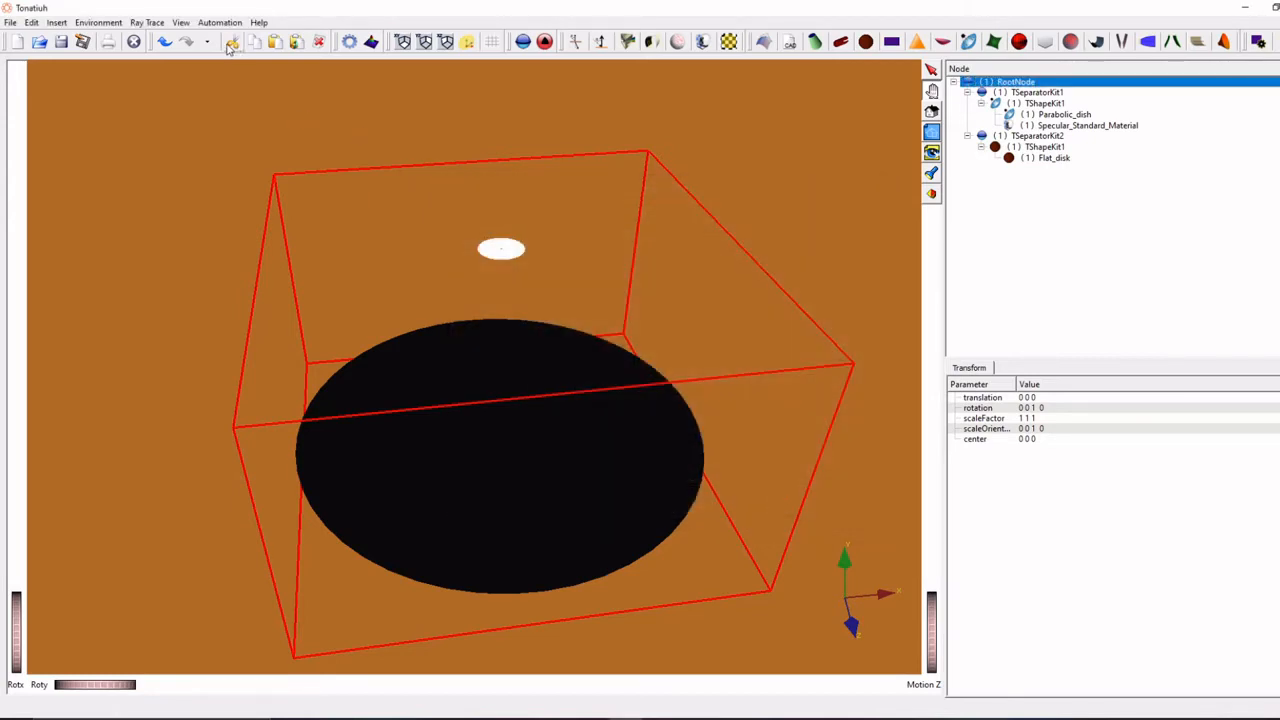
- Run the ray trace with the photon map store type set to Not export, and inspect the rays around the dish and receiver
click(147, 22)
click(155, 37)
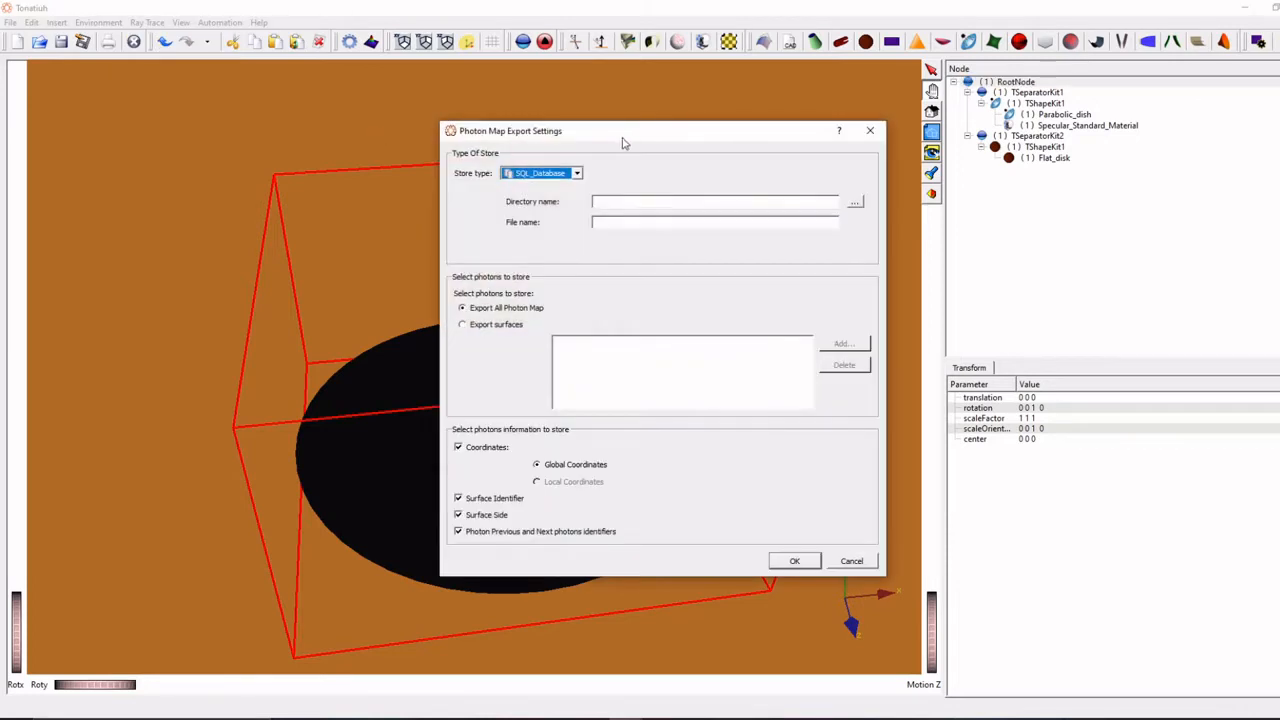
click(579, 175)
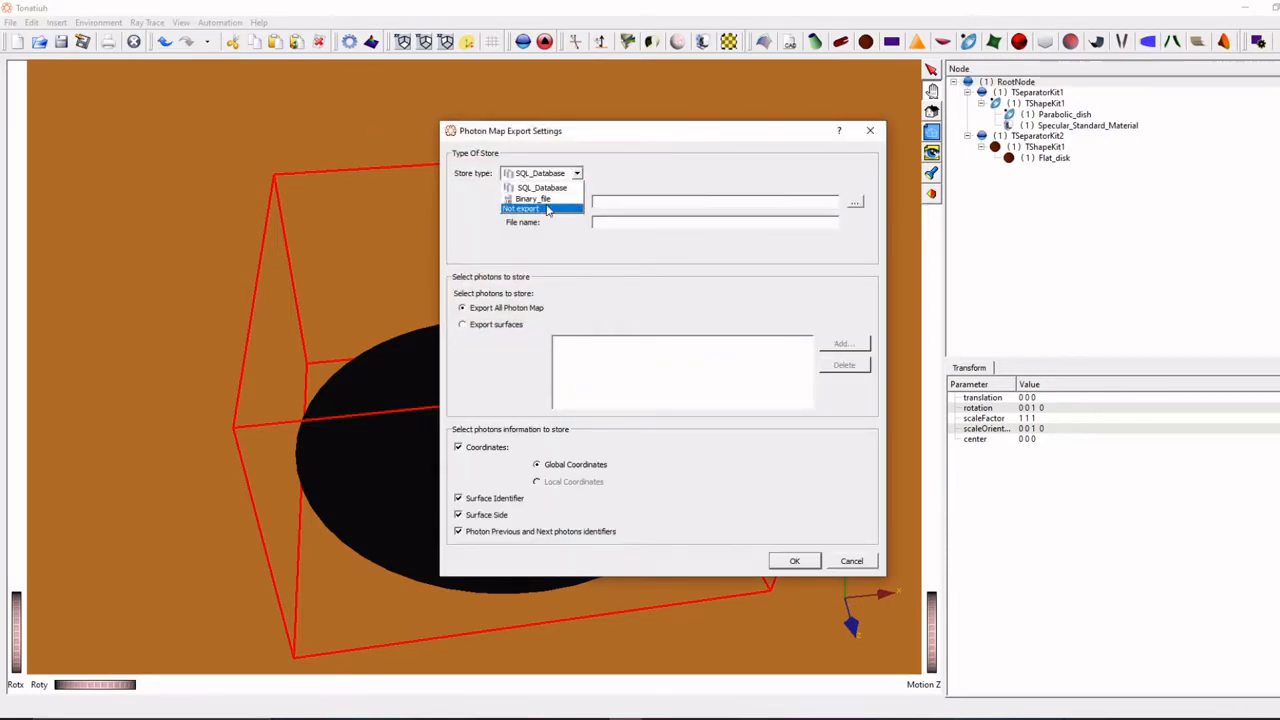
click(547, 207)
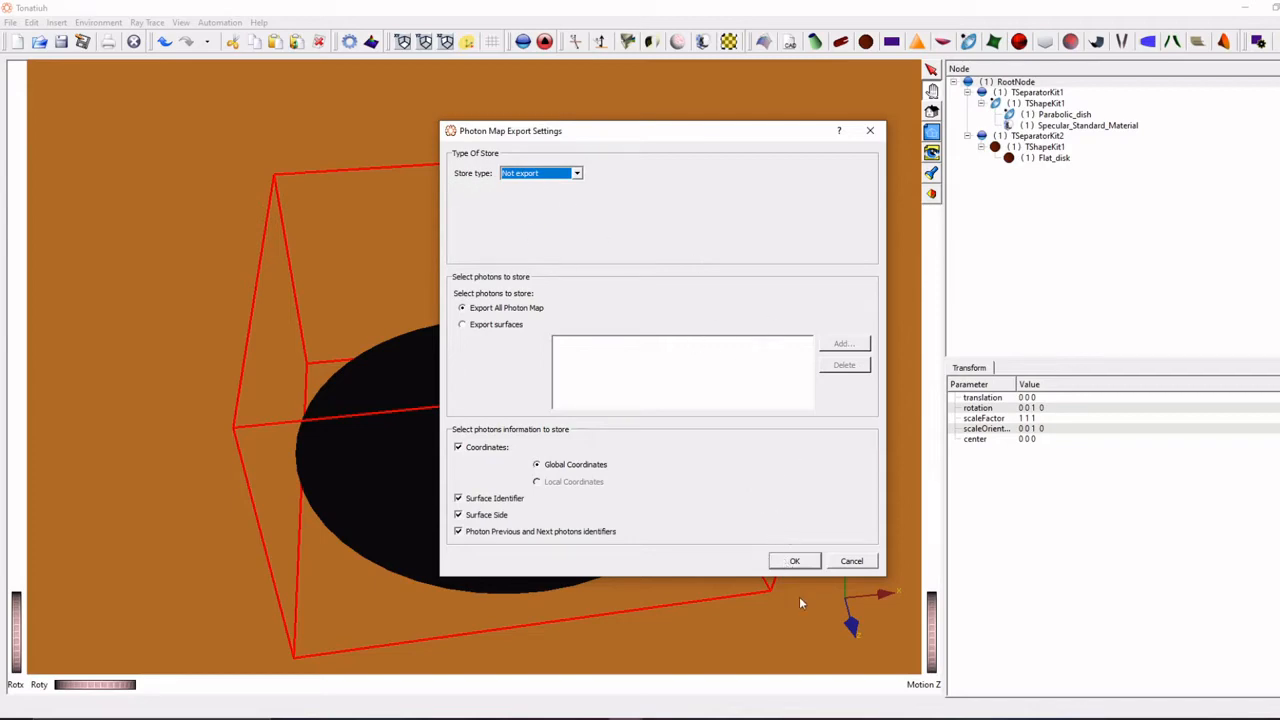
click(795, 561)
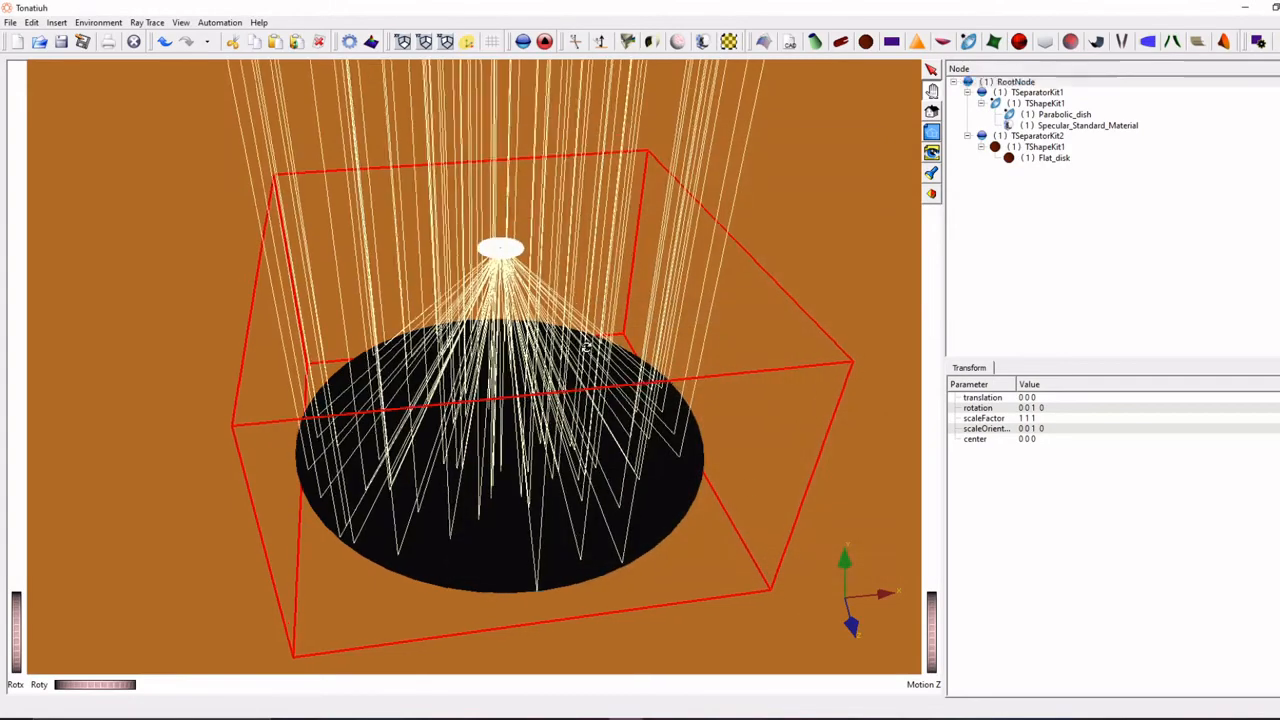
mouse_move(594, 369)
mouse_down()
mouse_move(600, 400)
mouse_move(613, 333)
mouse_move(540, 390)
mouse_move(725, 295)
mouse_move(663, 320)
mouse_move(347, 158)
mouse_up()
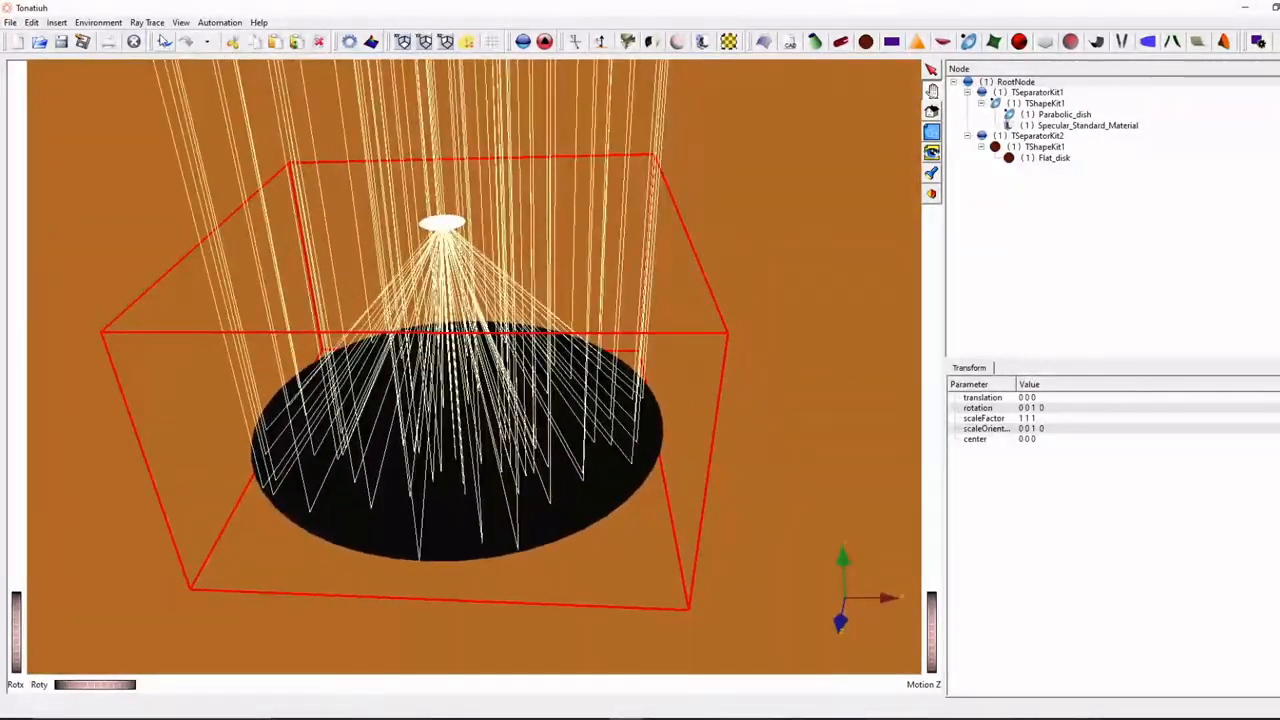
- Set the number of rays in the ray trace options to 5000000
click(150, 23)
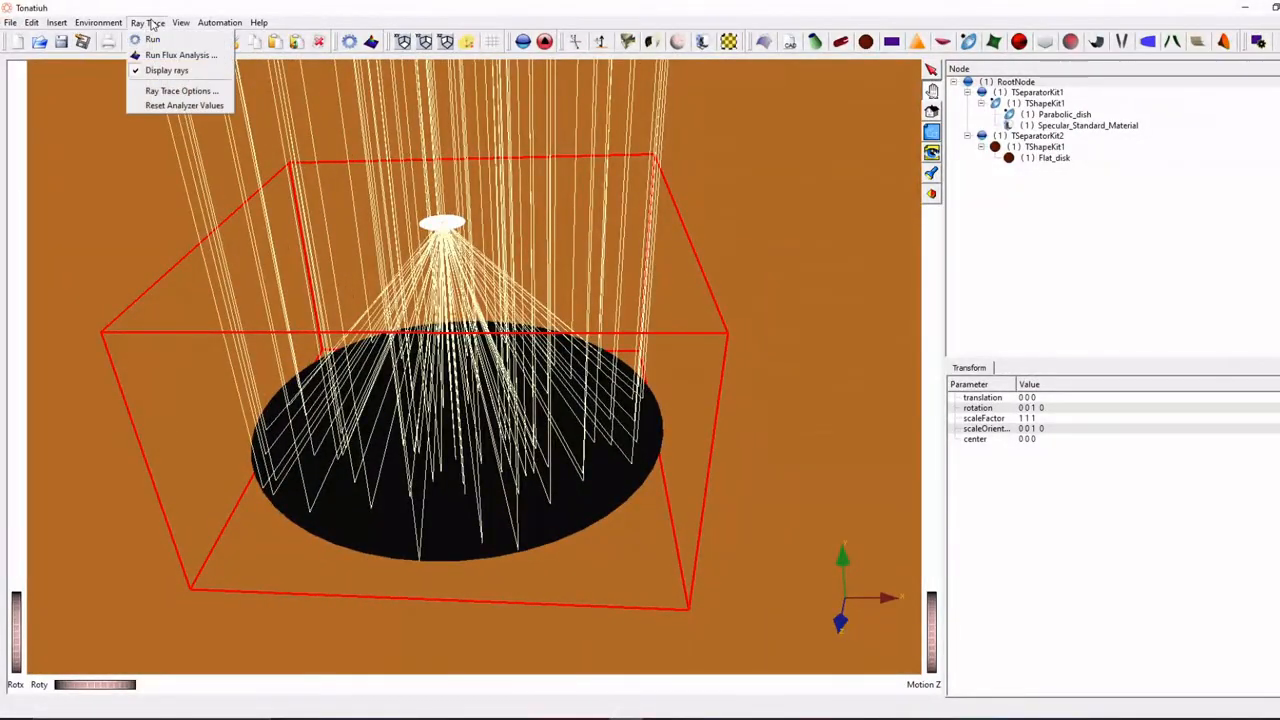
click(190, 91)
drag(705, 231, 778, 232)
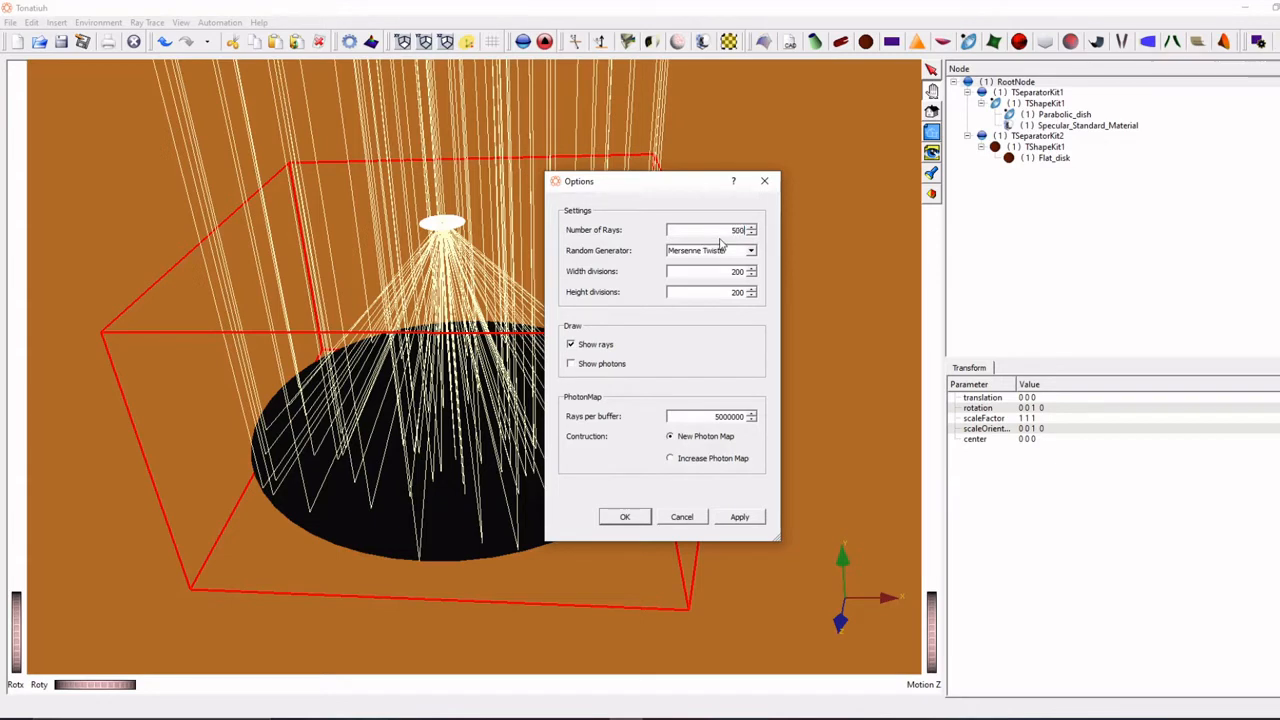
text(0000)
click(612, 517)
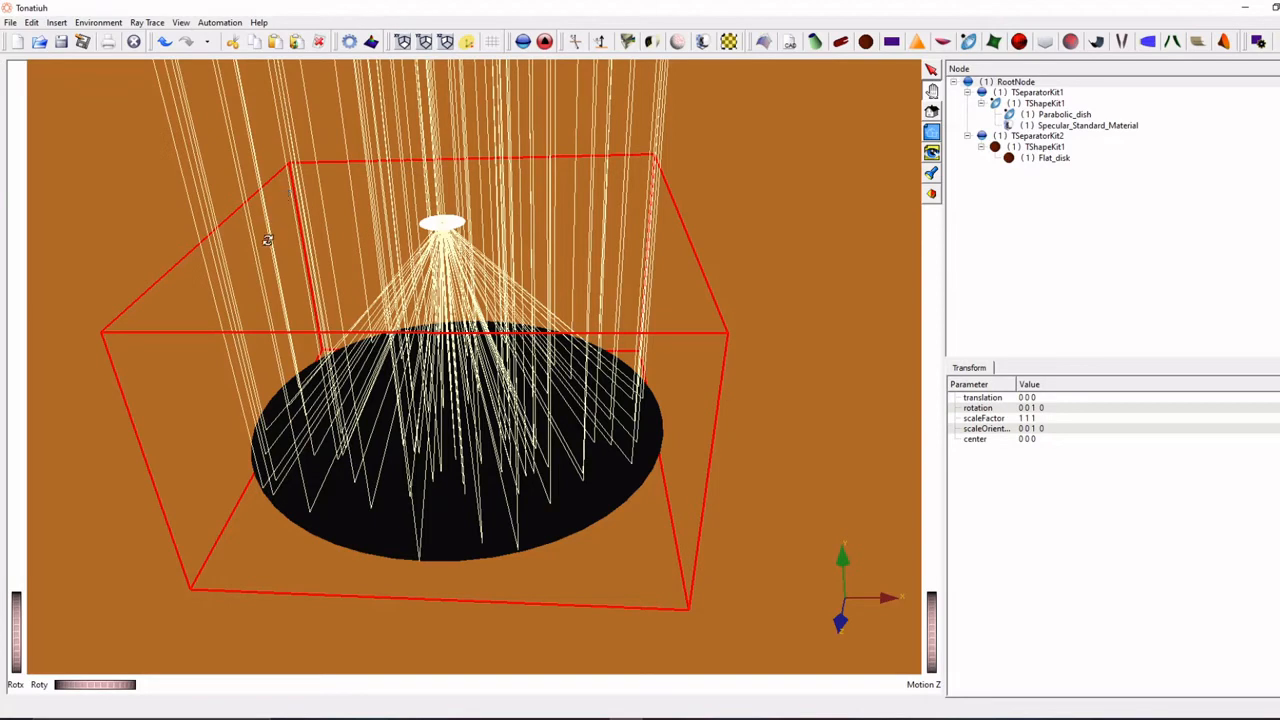
- Start a ray trace and set the photon map store type to Binary_file
click(400, 42)
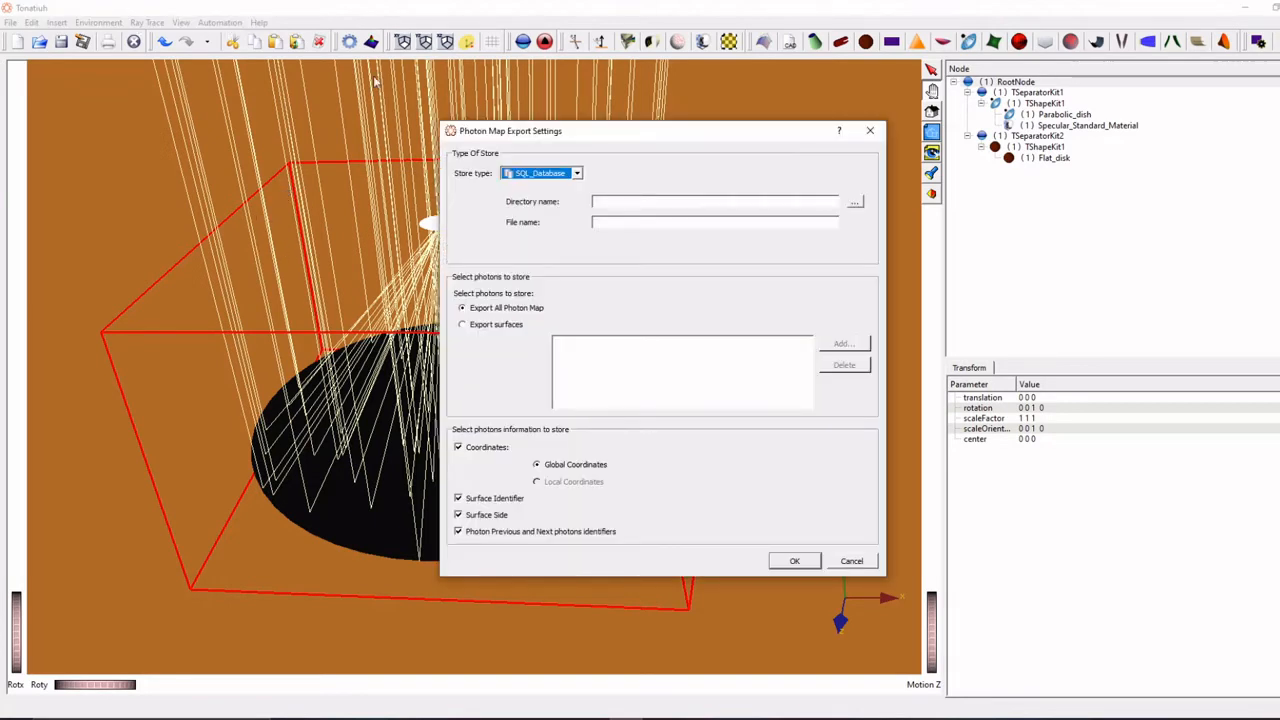
click(572, 175)
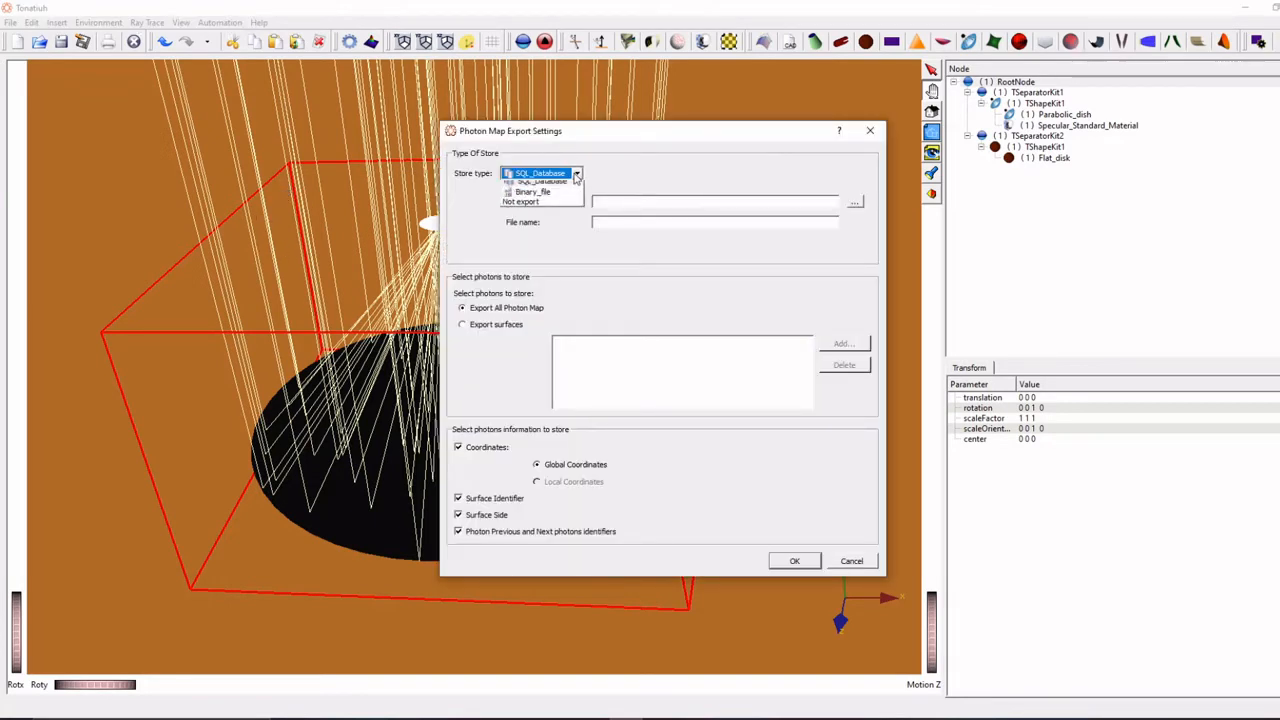
click(537, 202)
- Choose the data folder inside dish collector as the export directory and name the export file dish
click(854, 203)
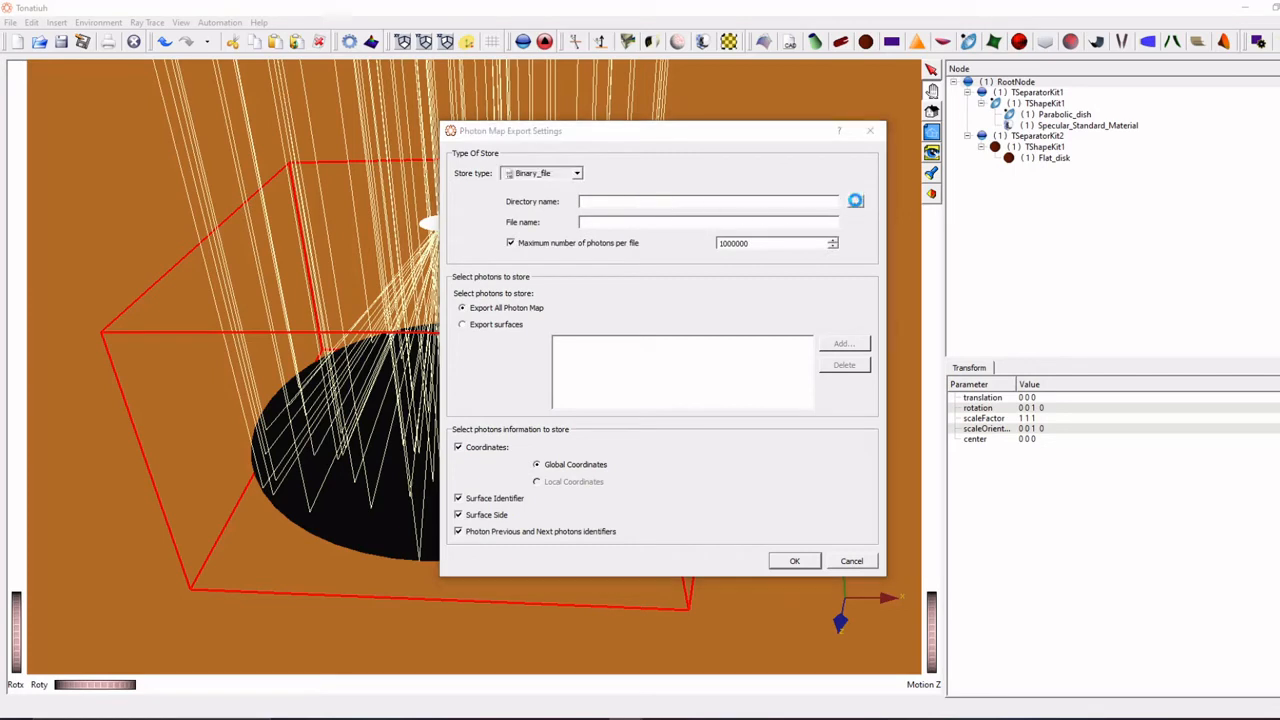
click(648, 316)
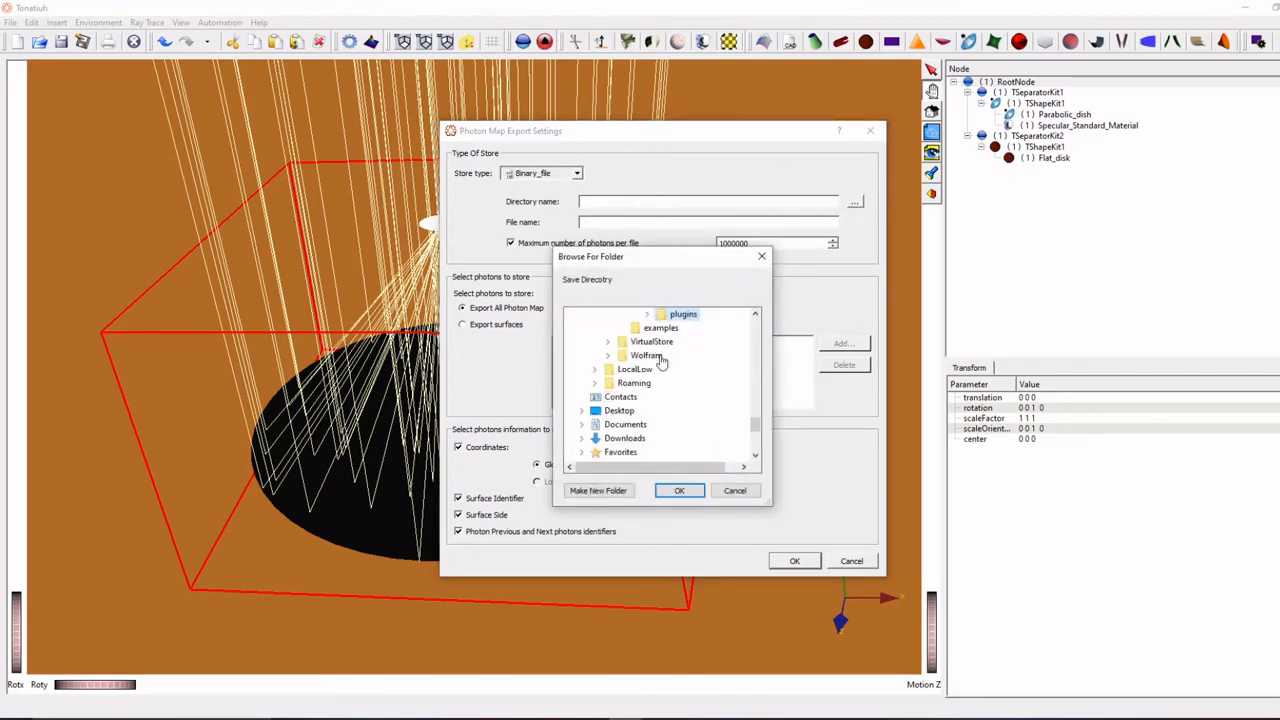
click(584, 413)
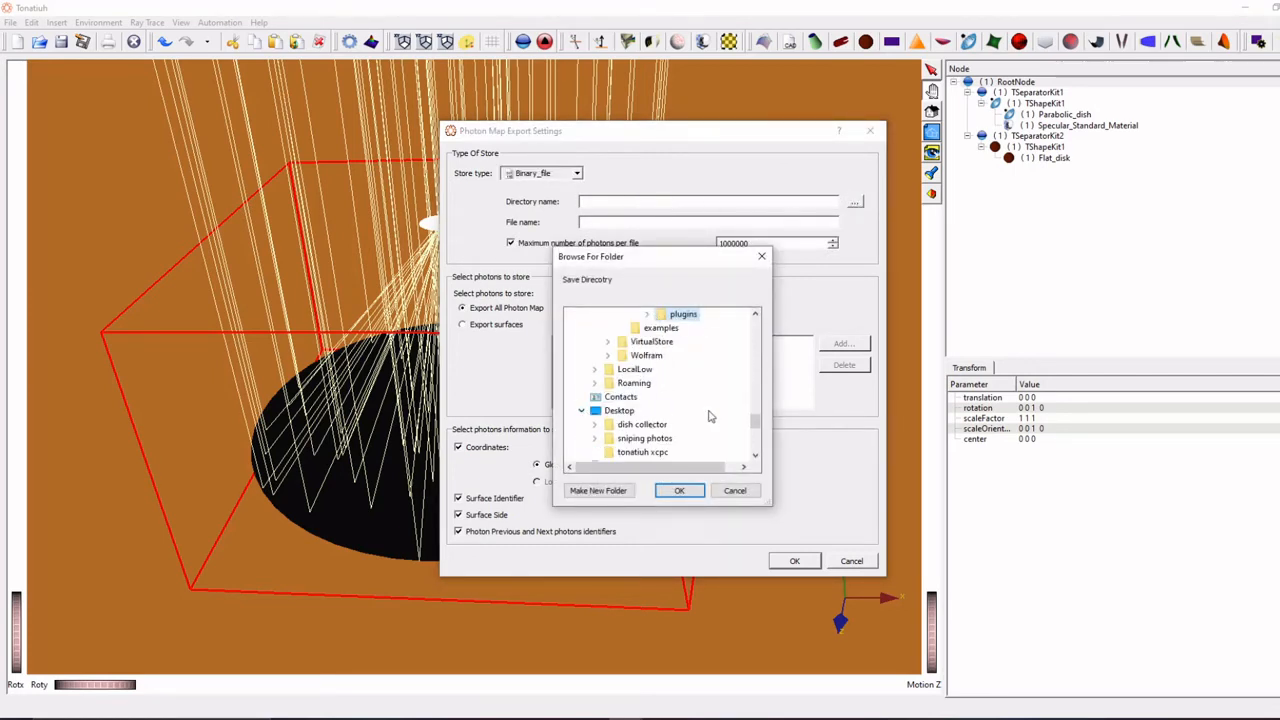
scroll(710, 415, down, 6)
scroll(708, 415, up, 1)
scroll(671, 402, up, 2)
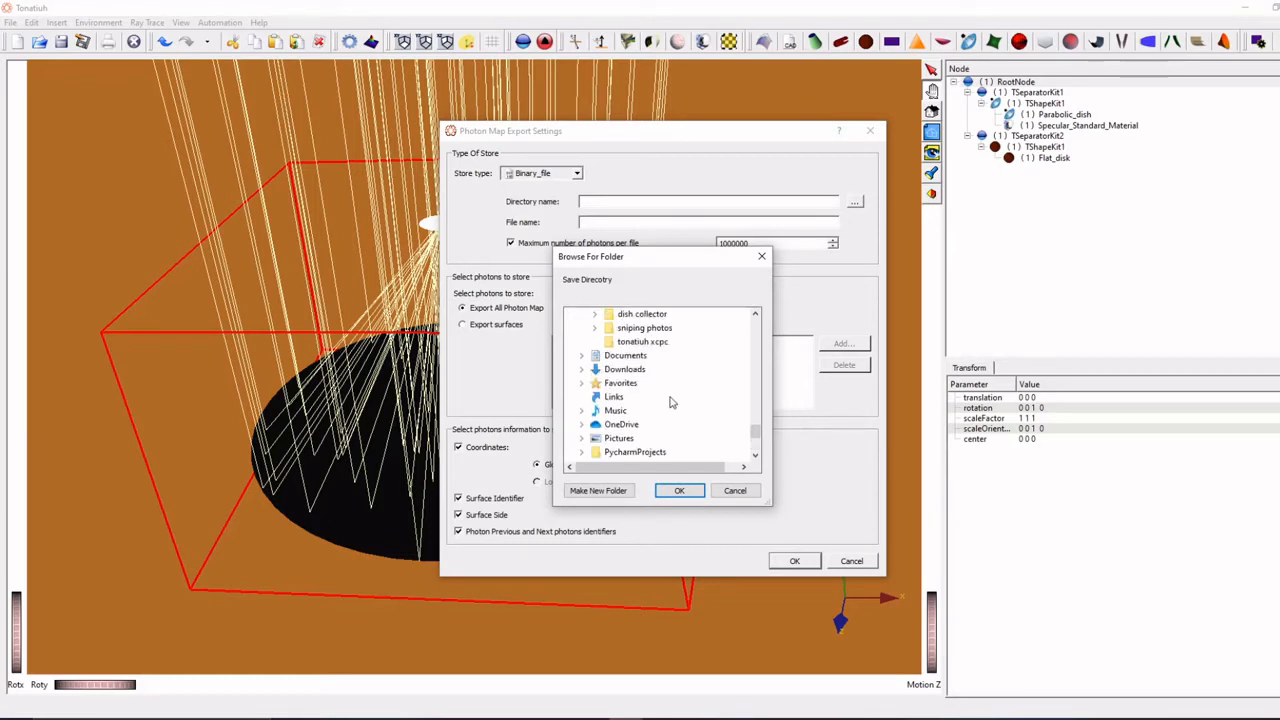
scroll(671, 402, down, 3)
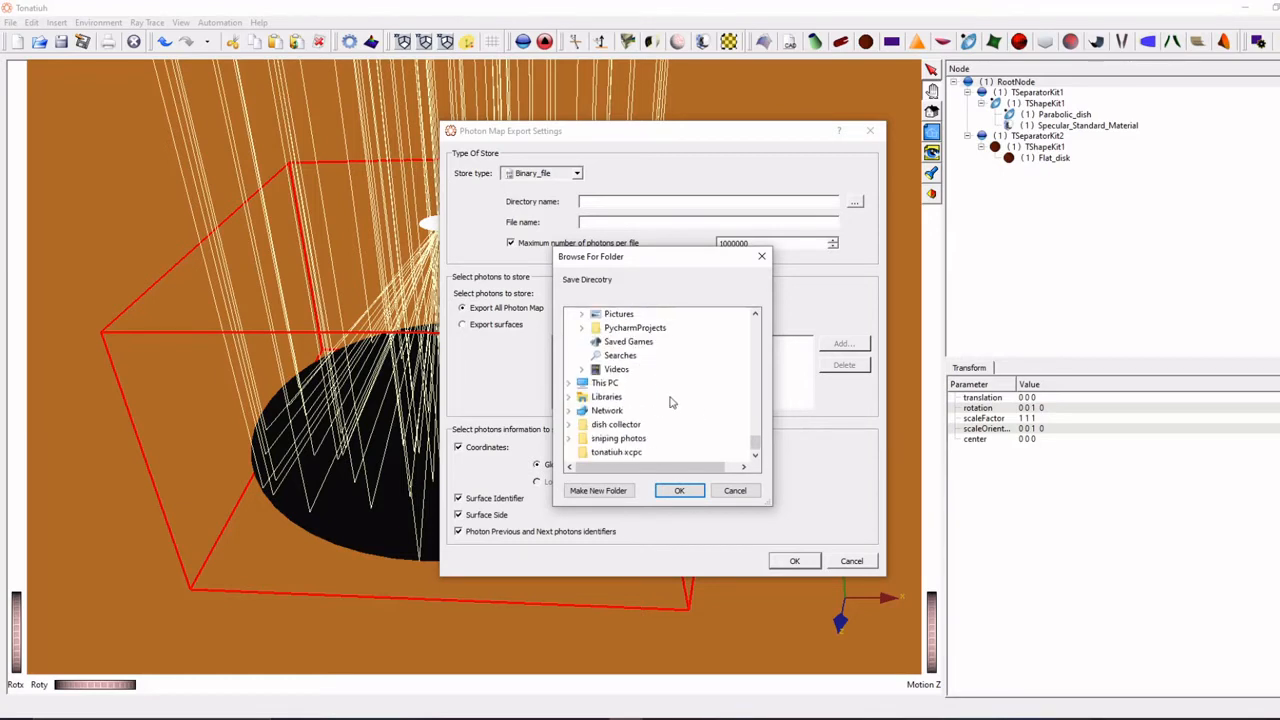
scroll(671, 402, down, 1)
double_click(614, 424)
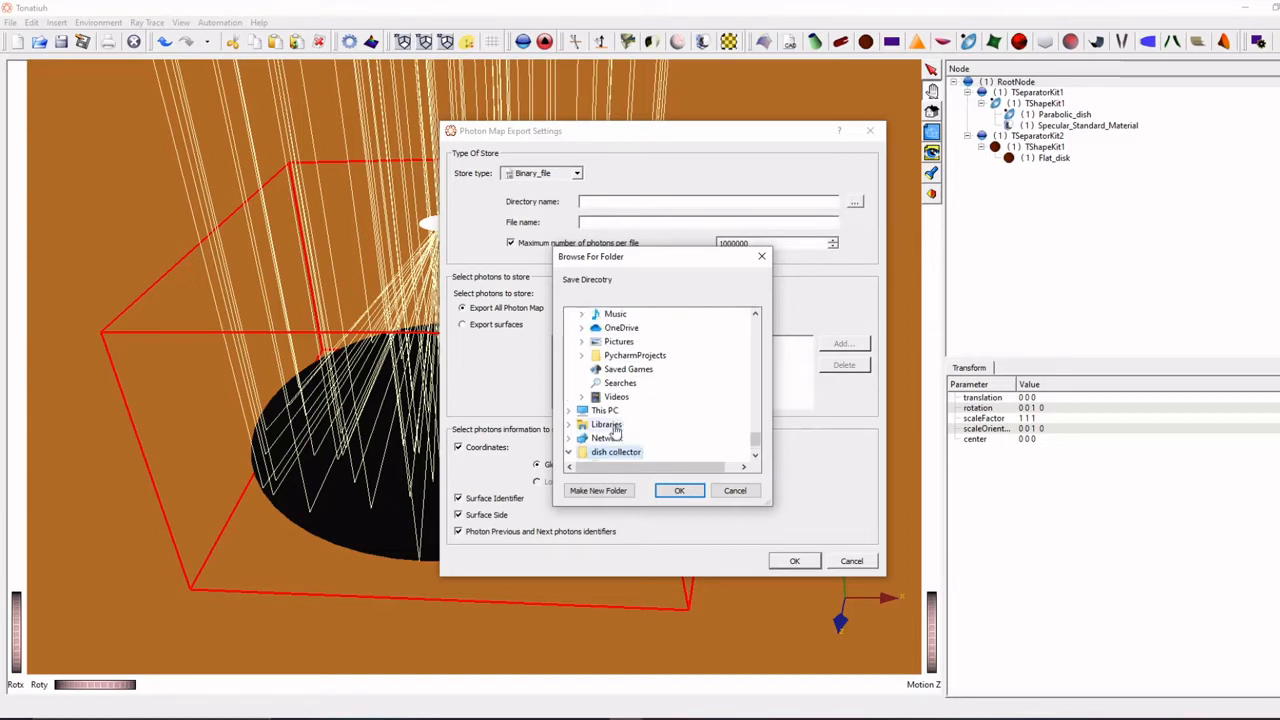
click(632, 425)
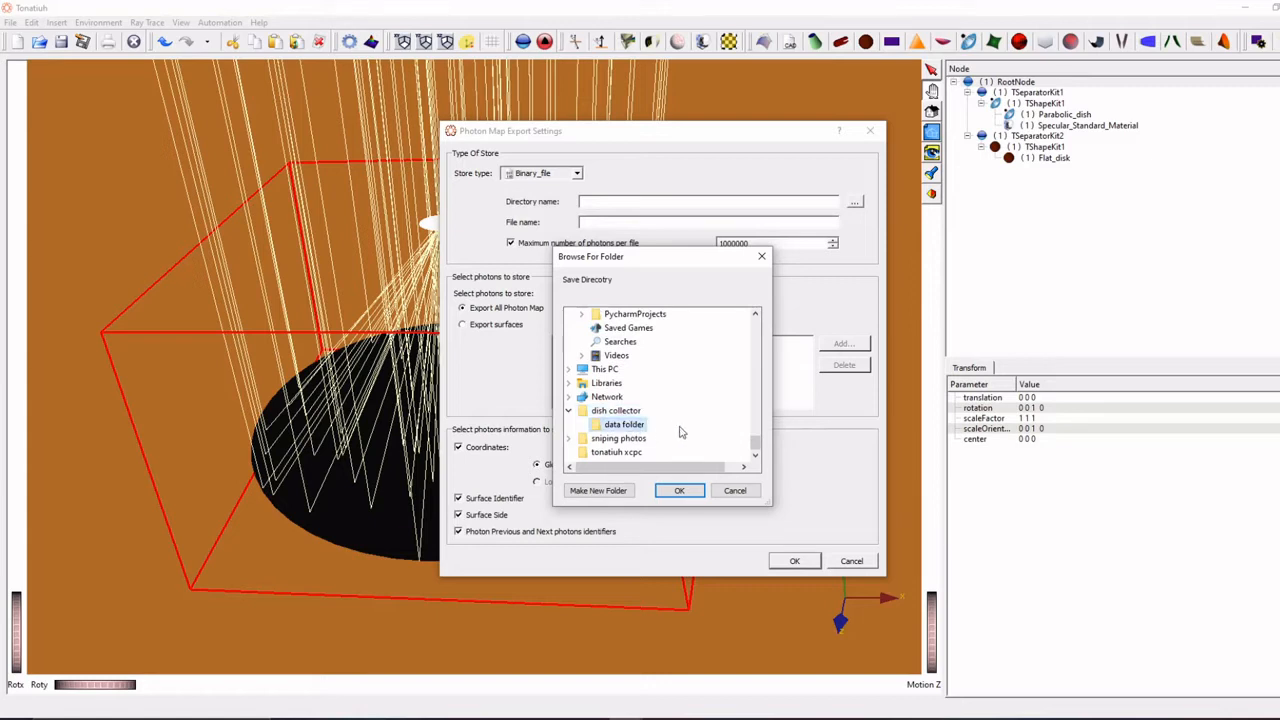
click(678, 491)
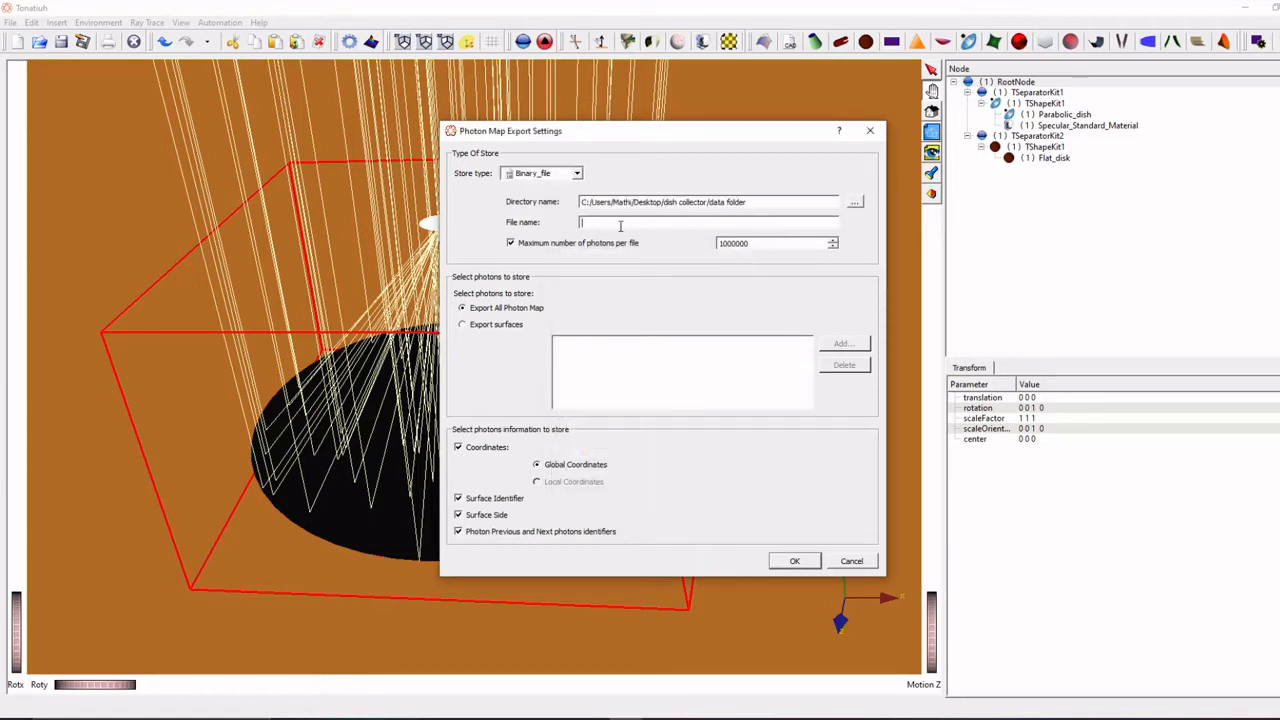
click(620, 224)
- Restrict the photon export to selected surfaces and add the flat disk's TShapeKit1 under TSeparatorKit2
click(497, 326)
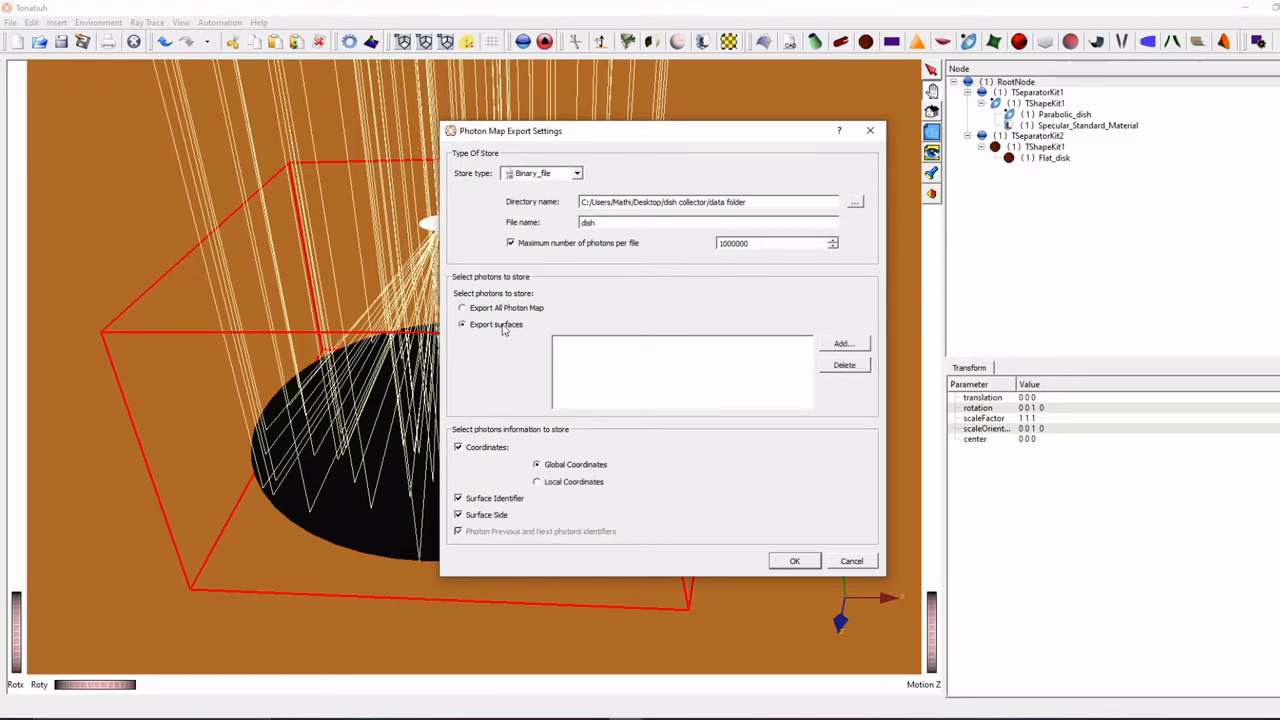
click(840, 344)
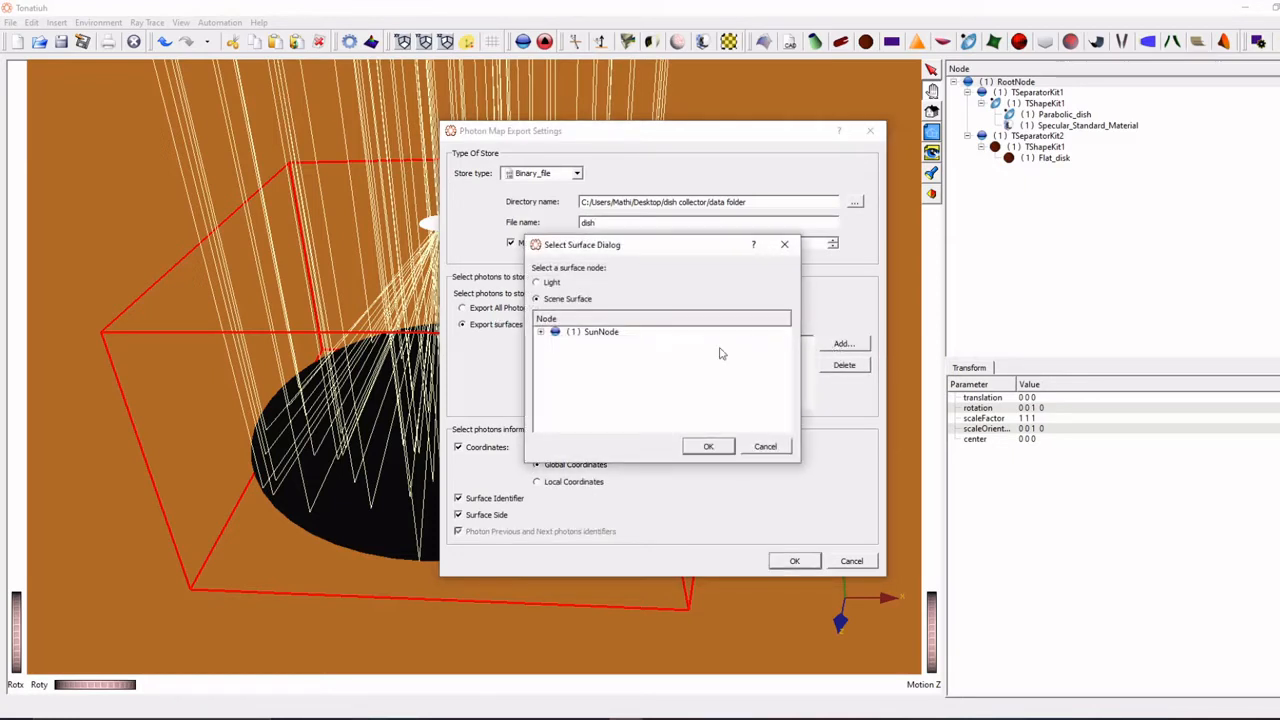
click(541, 332)
click(555, 343)
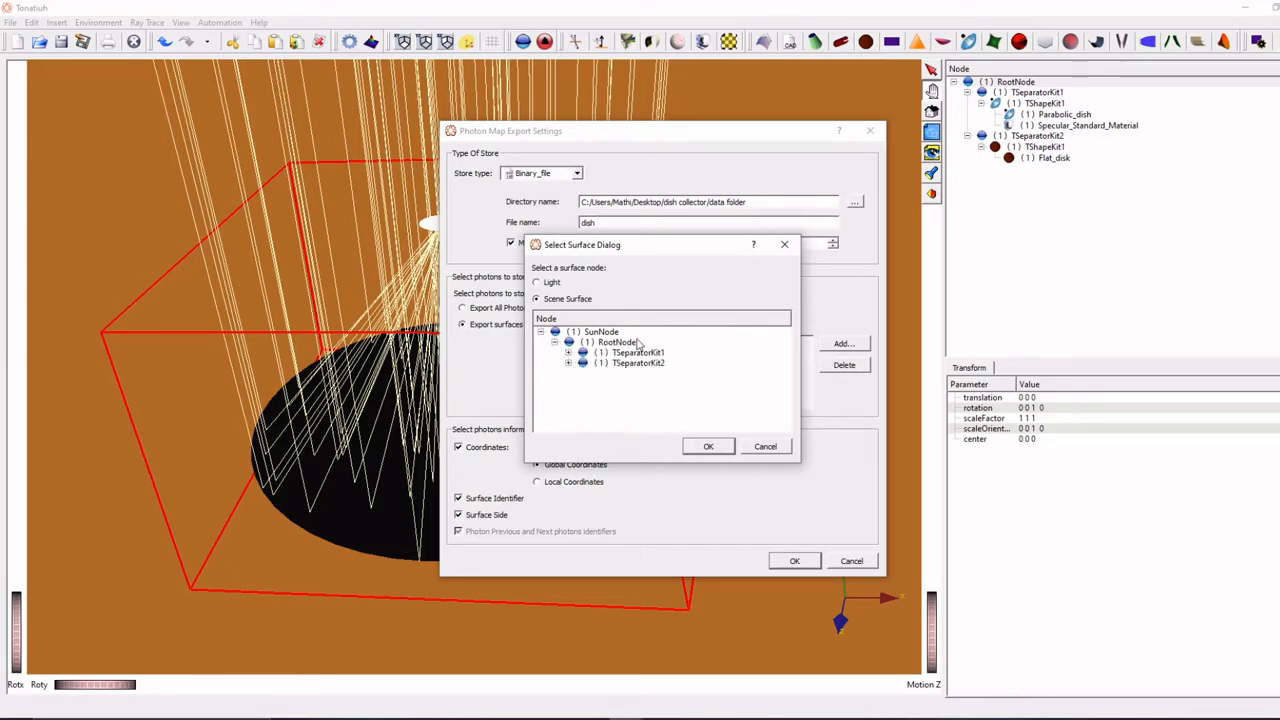
click(568, 363)
click(636, 376)
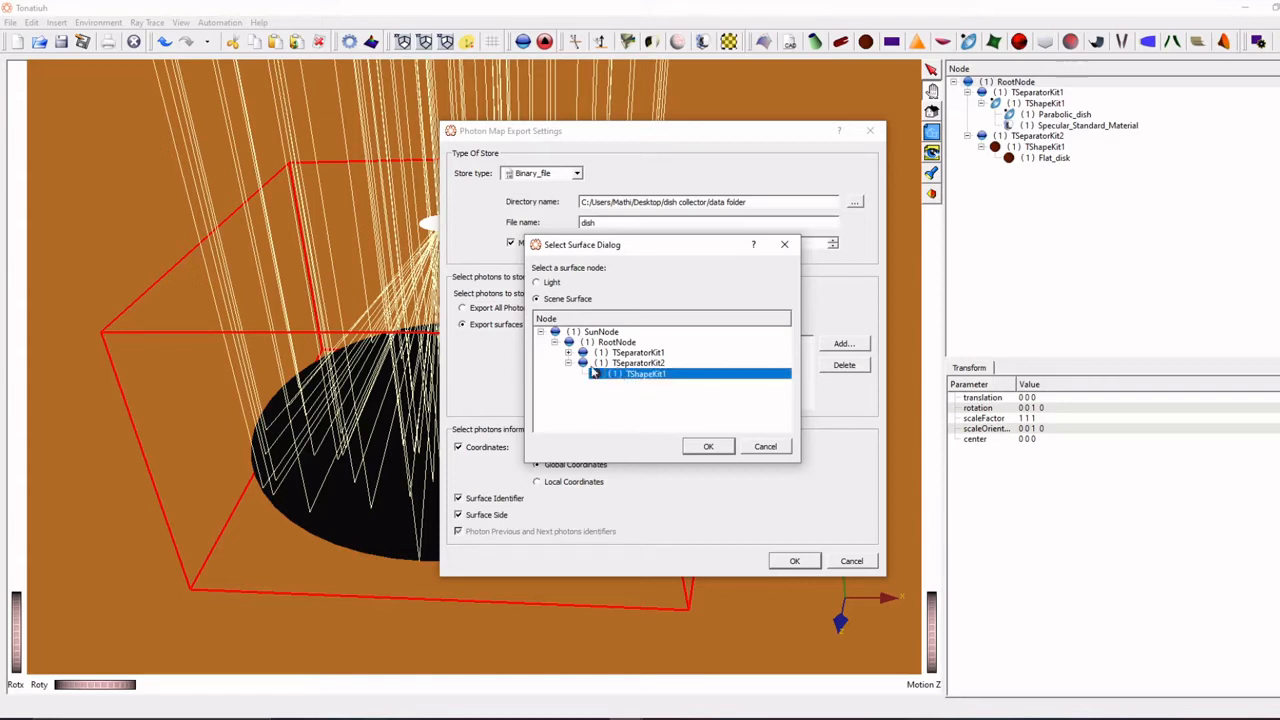
click(568, 353)
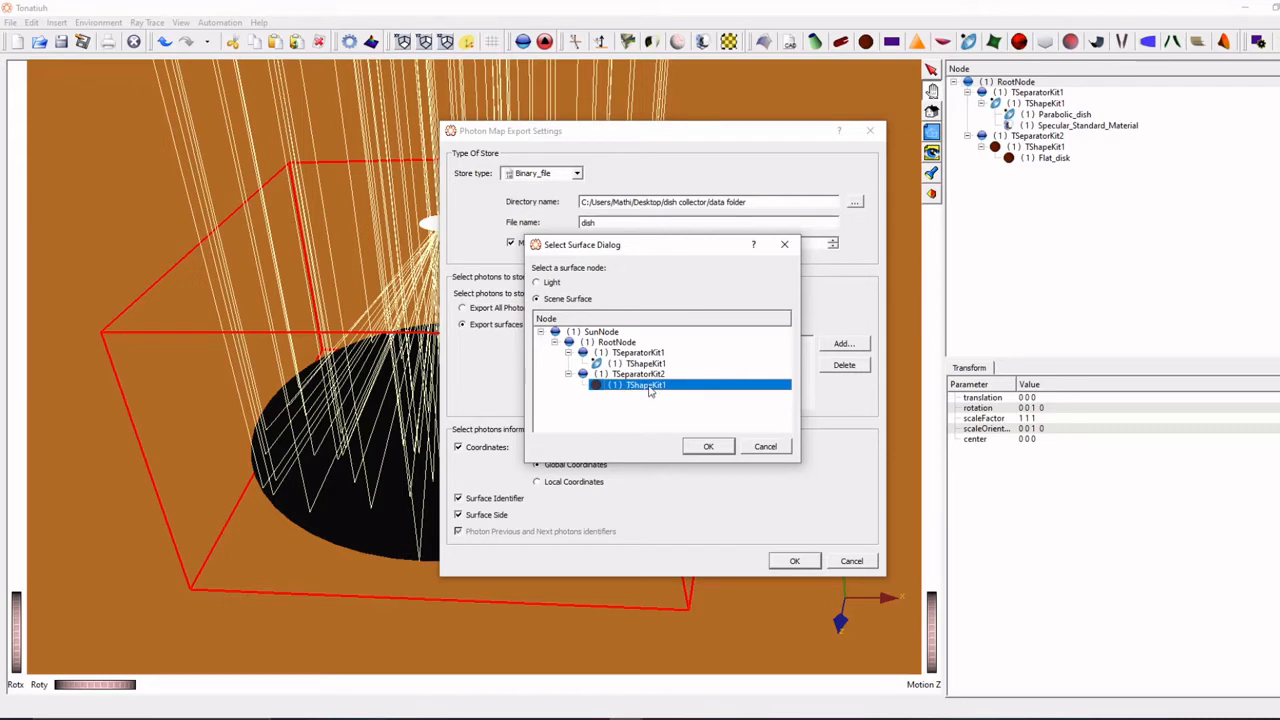
click(716, 450)
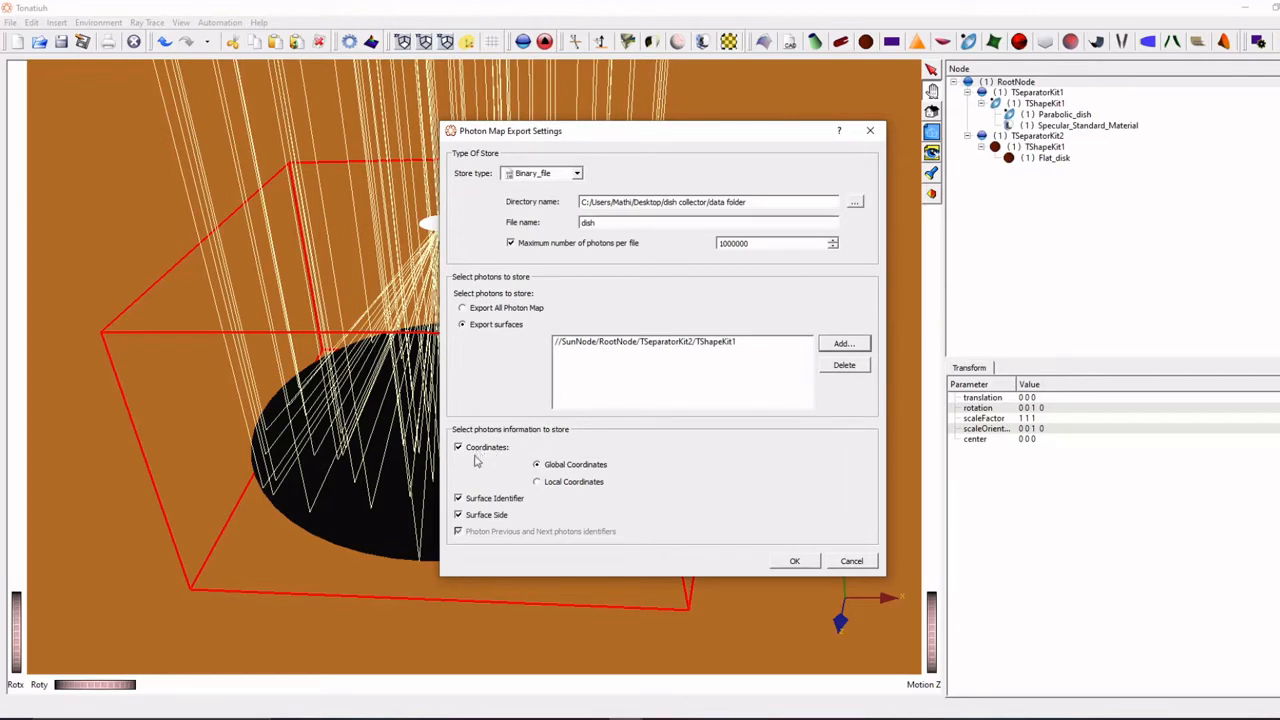
- Finish the photon information settings and run the ray trace with the binary export
click(550, 484)
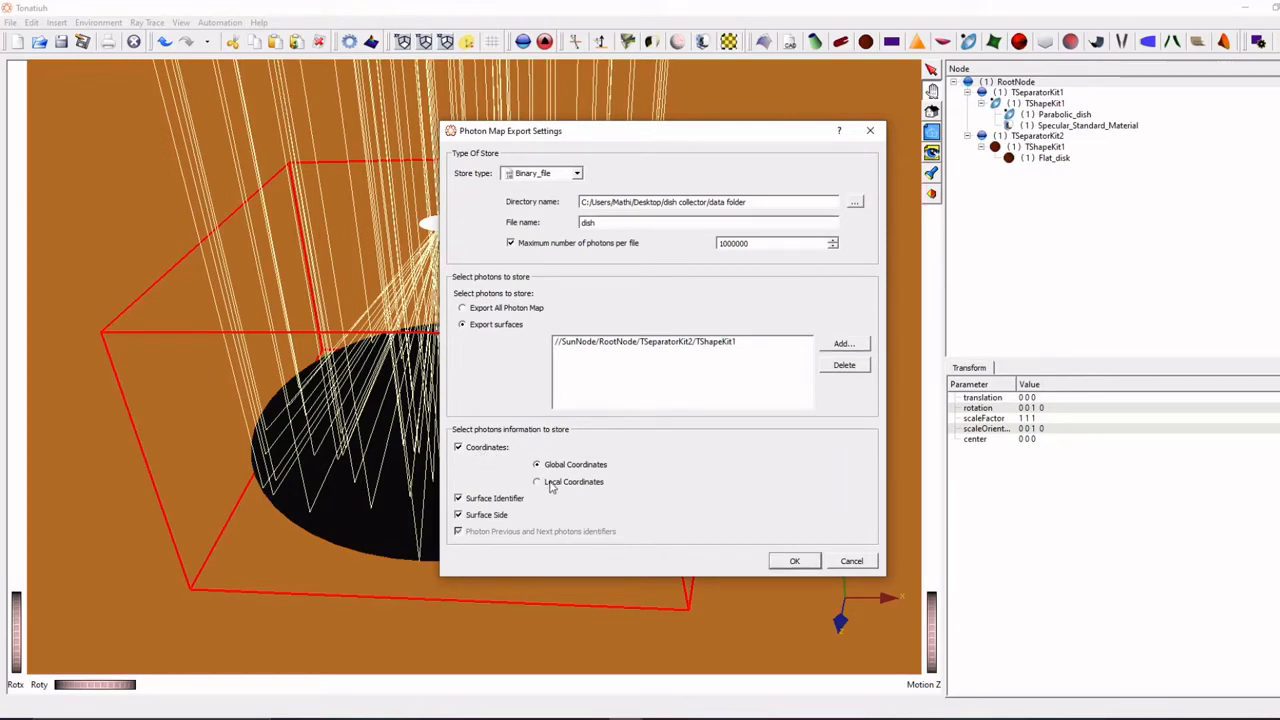
click(476, 501)
click(796, 561)
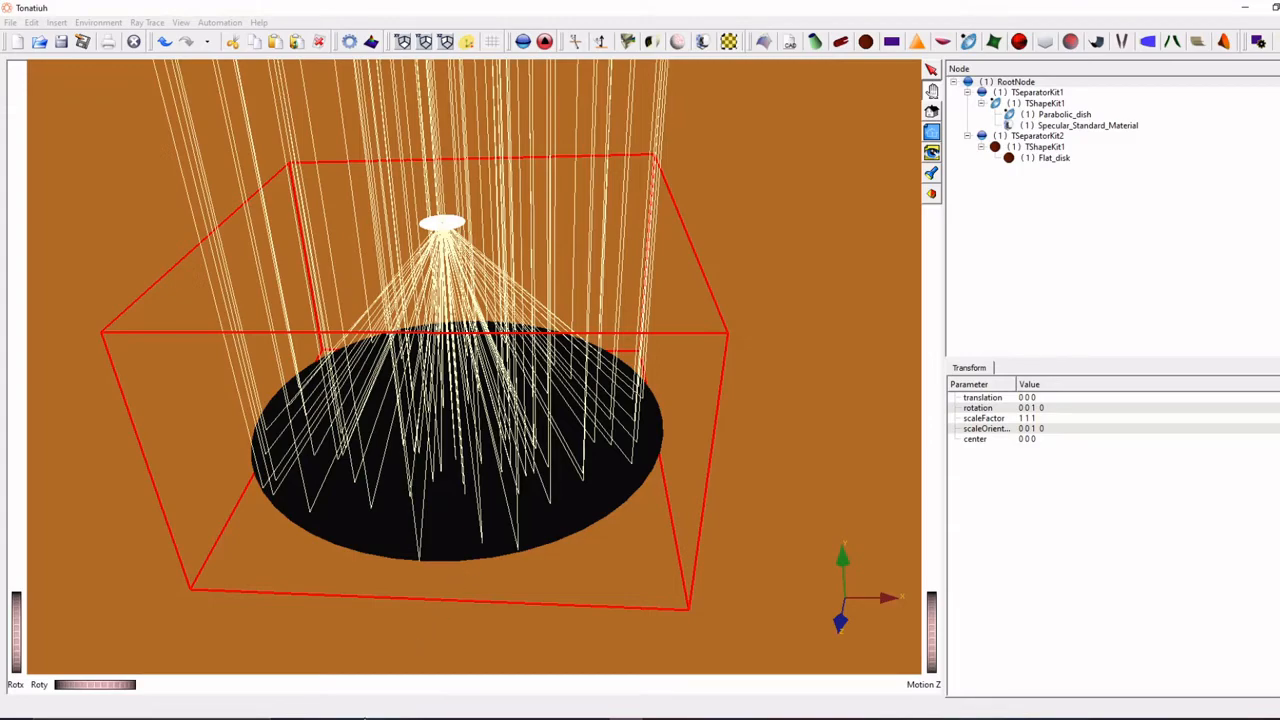
- Switch to the dish collector folder in File Explorer and review post processing code.txt in Notepad
mouse_move(354, 716)
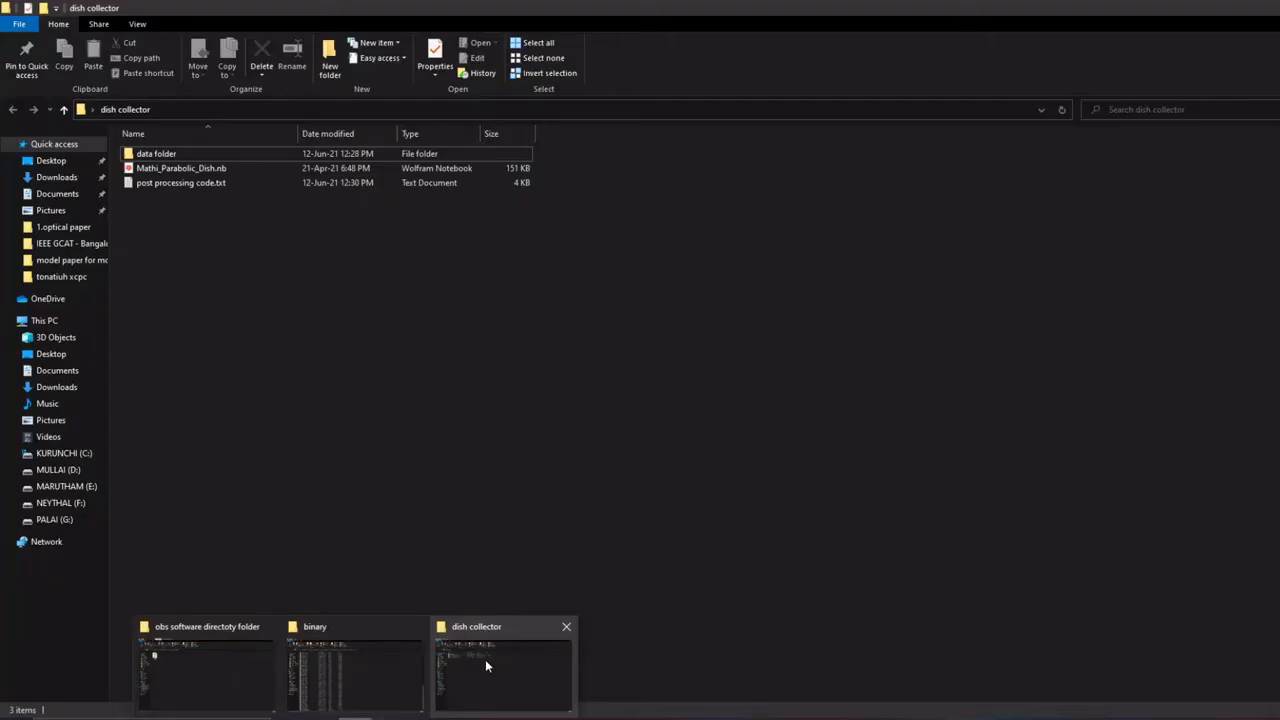
click(485, 659)
double_click(222, 184)
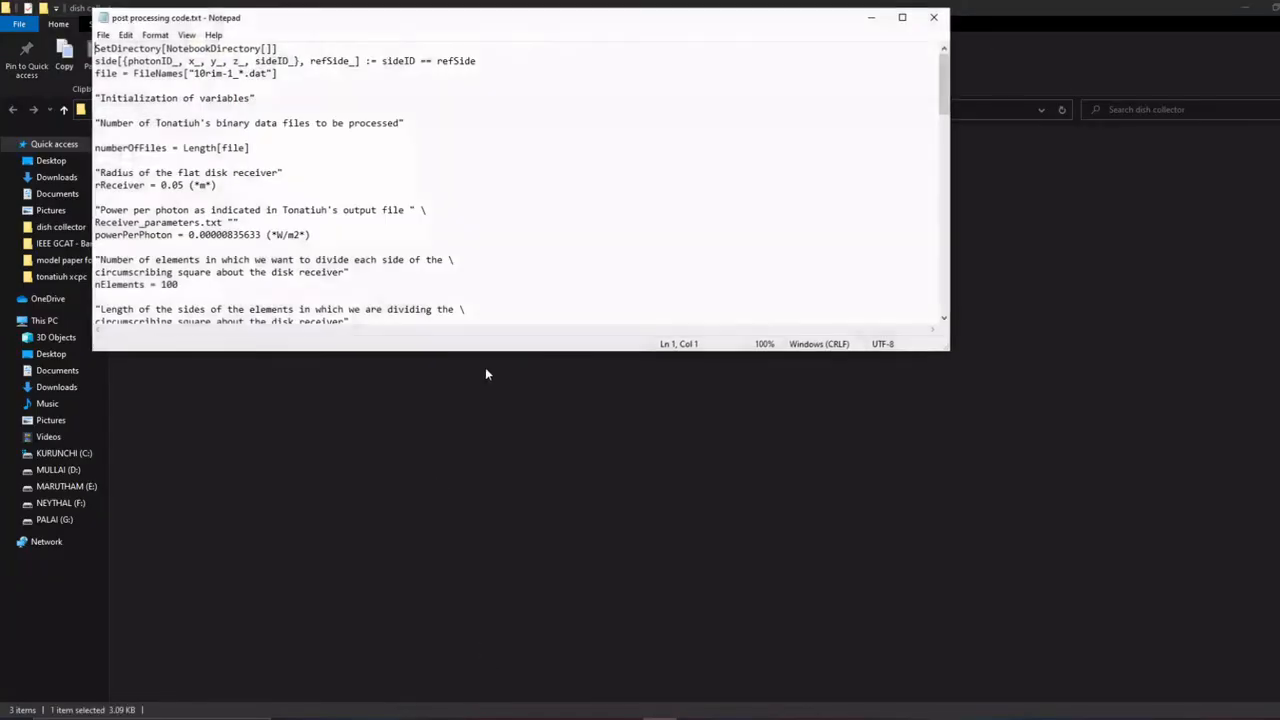
click(901, 18)
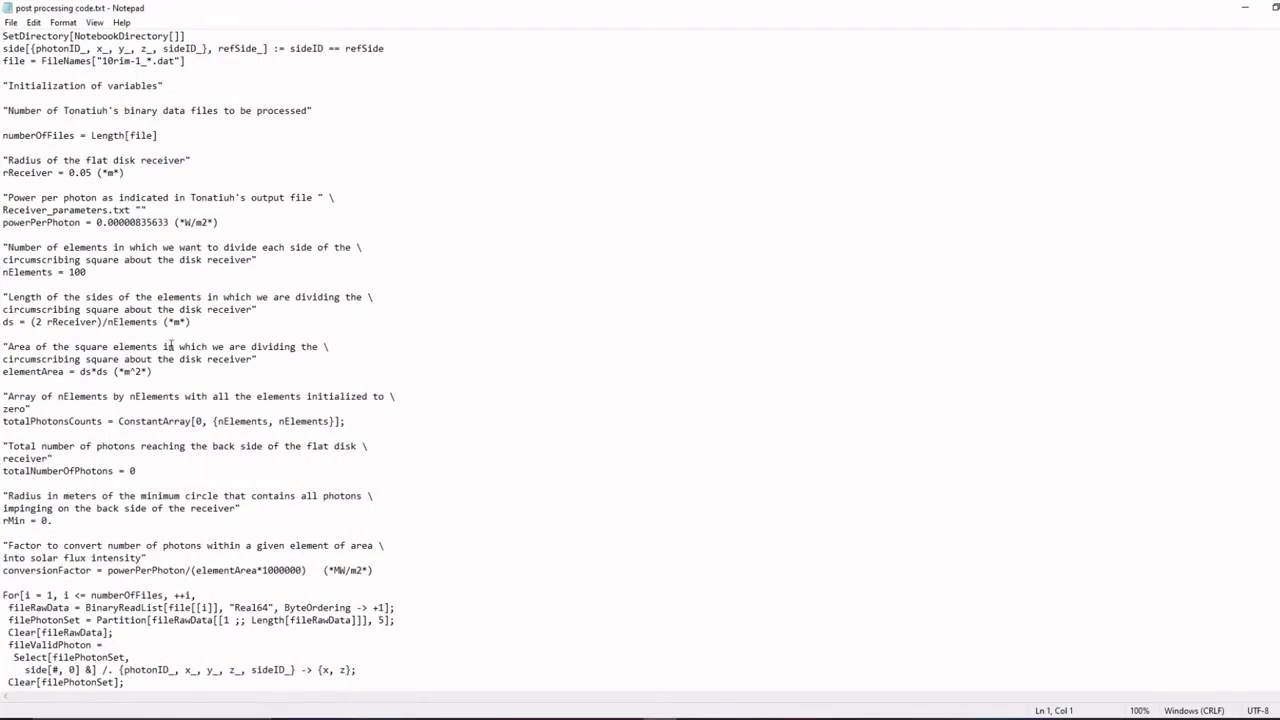
scroll(240, 360, down, 14)
scroll(240, 360, up, 14)
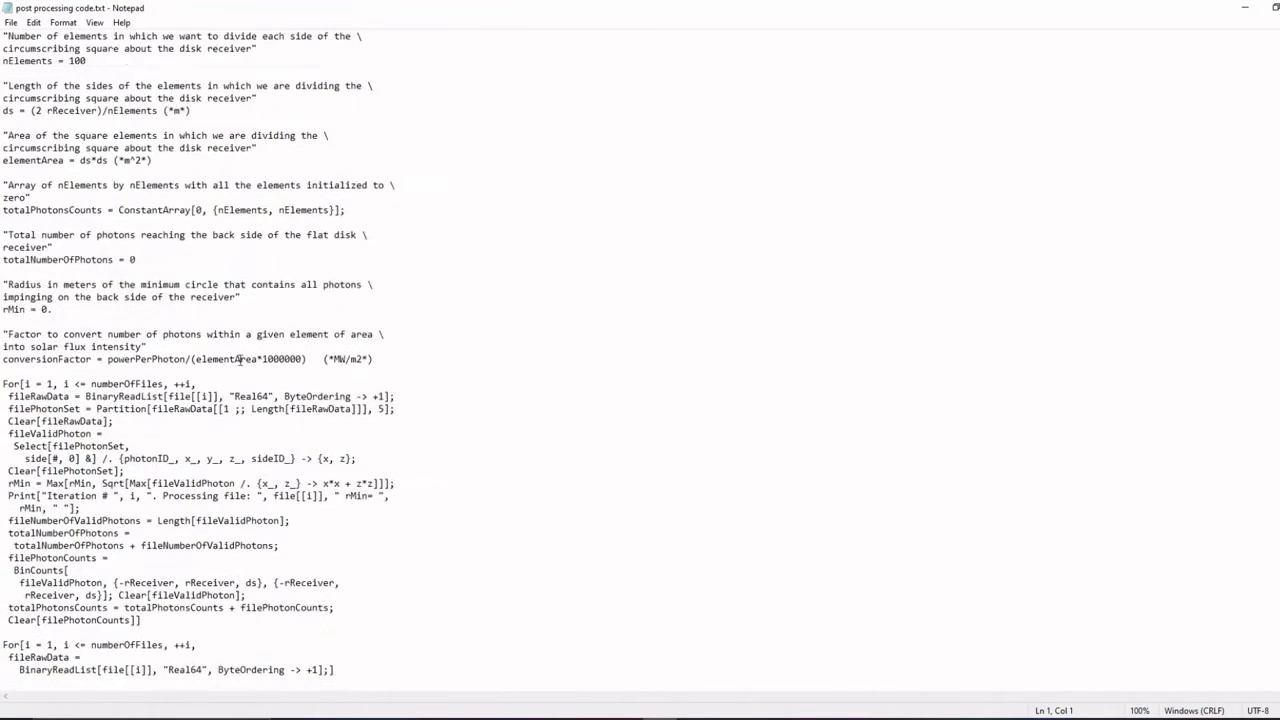
click(1258, 7)
- Check the parabolic dish Wolfram notebook in Mathematica, close it, and copy the notebook file
double_click(240, 168)
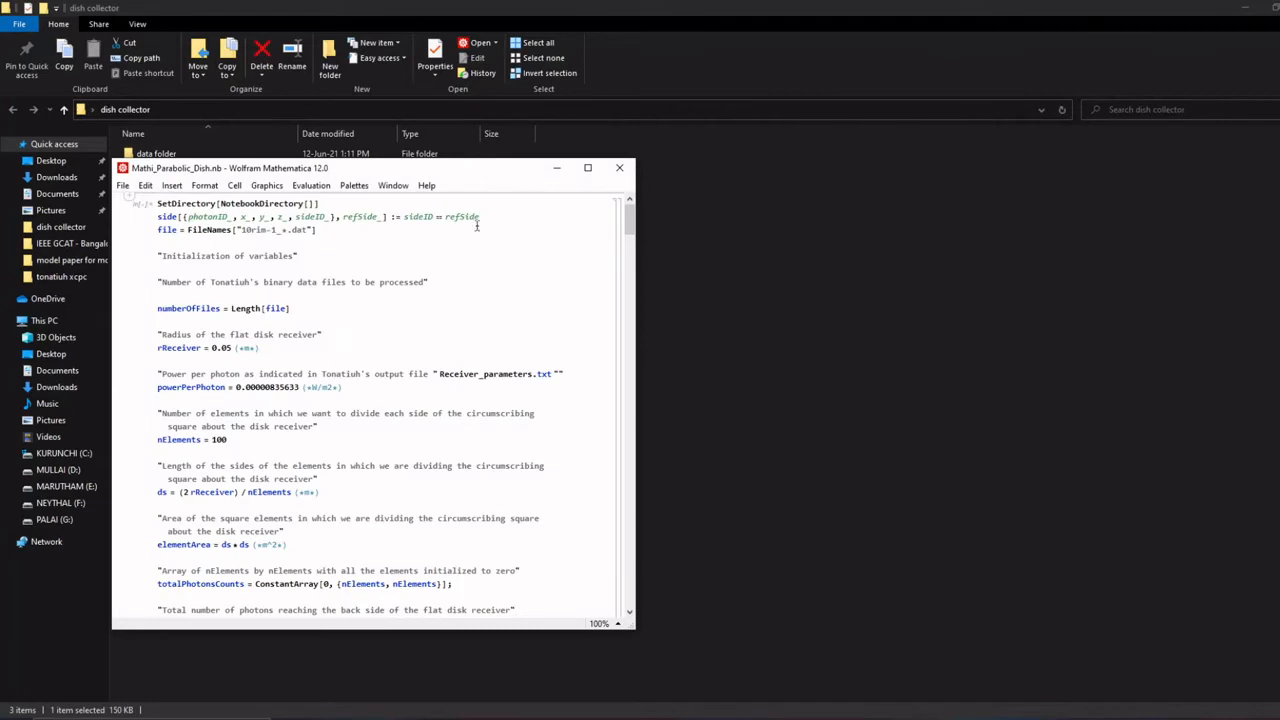
click(620, 167)
click(230, 168)
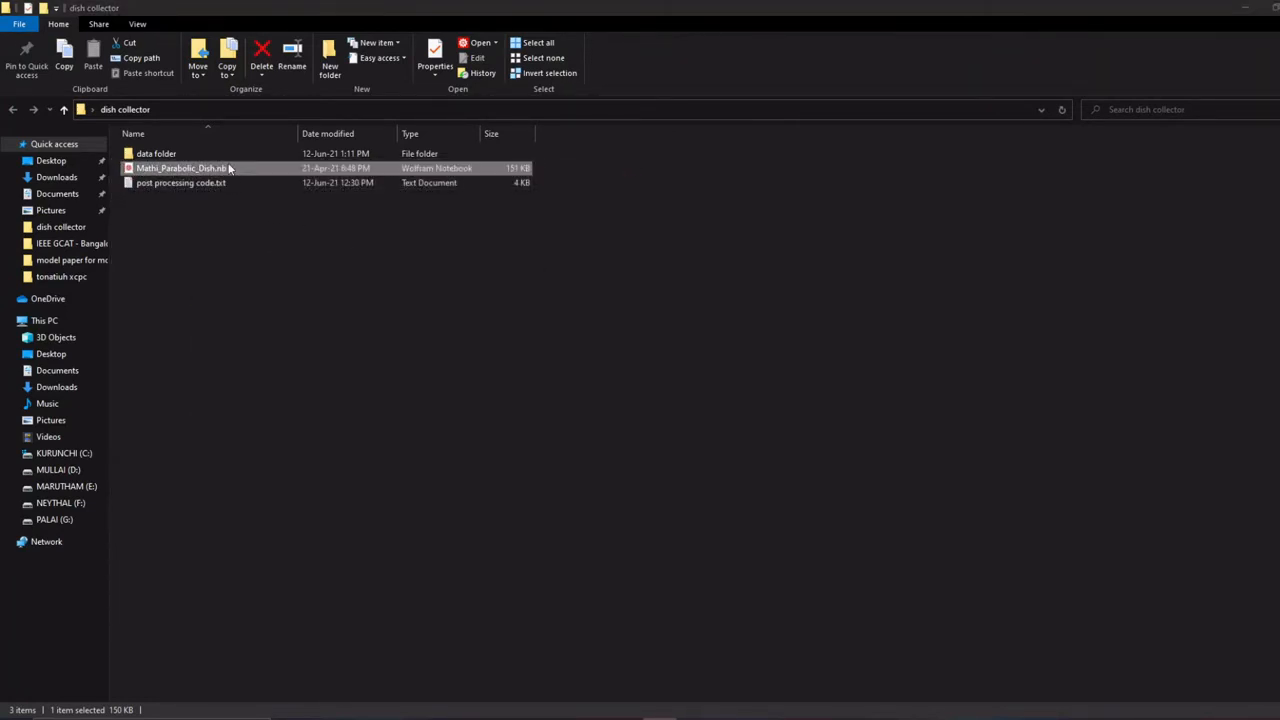
right_click(229, 167)
click(300, 405)
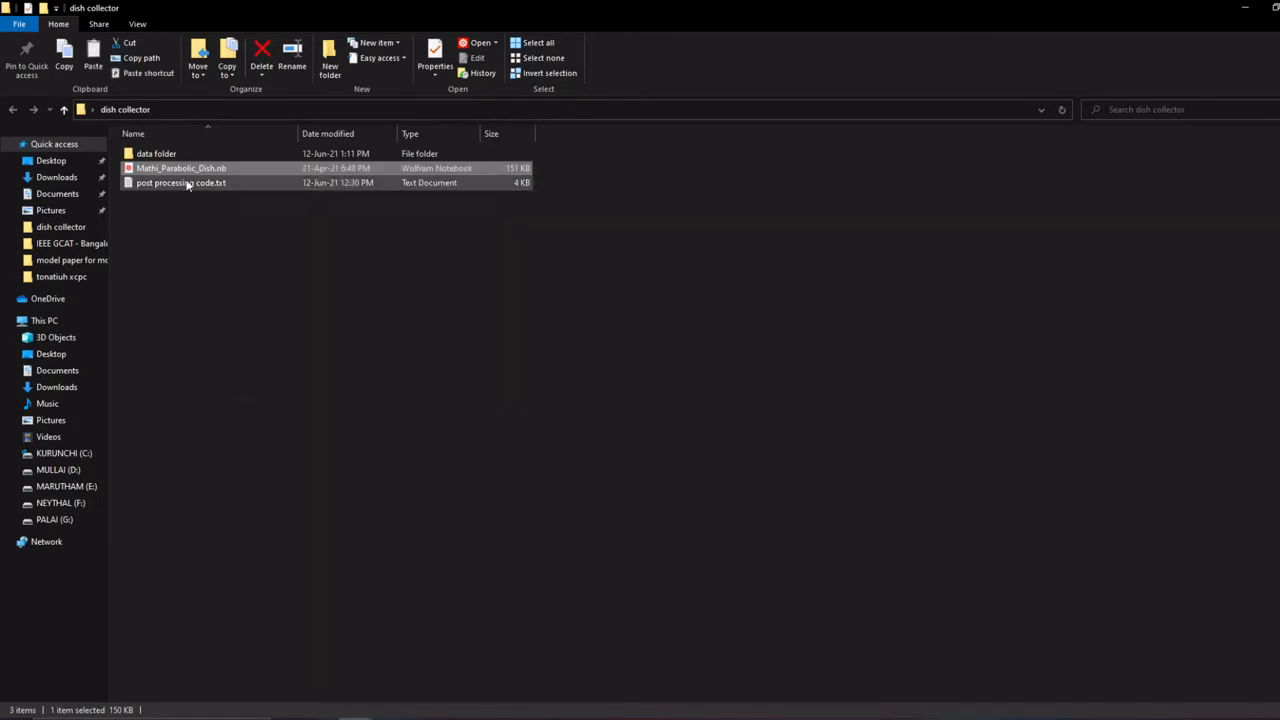
- Paste the copied notebook into the data folder alongside the exported dish .dat files
double_click(176, 155)
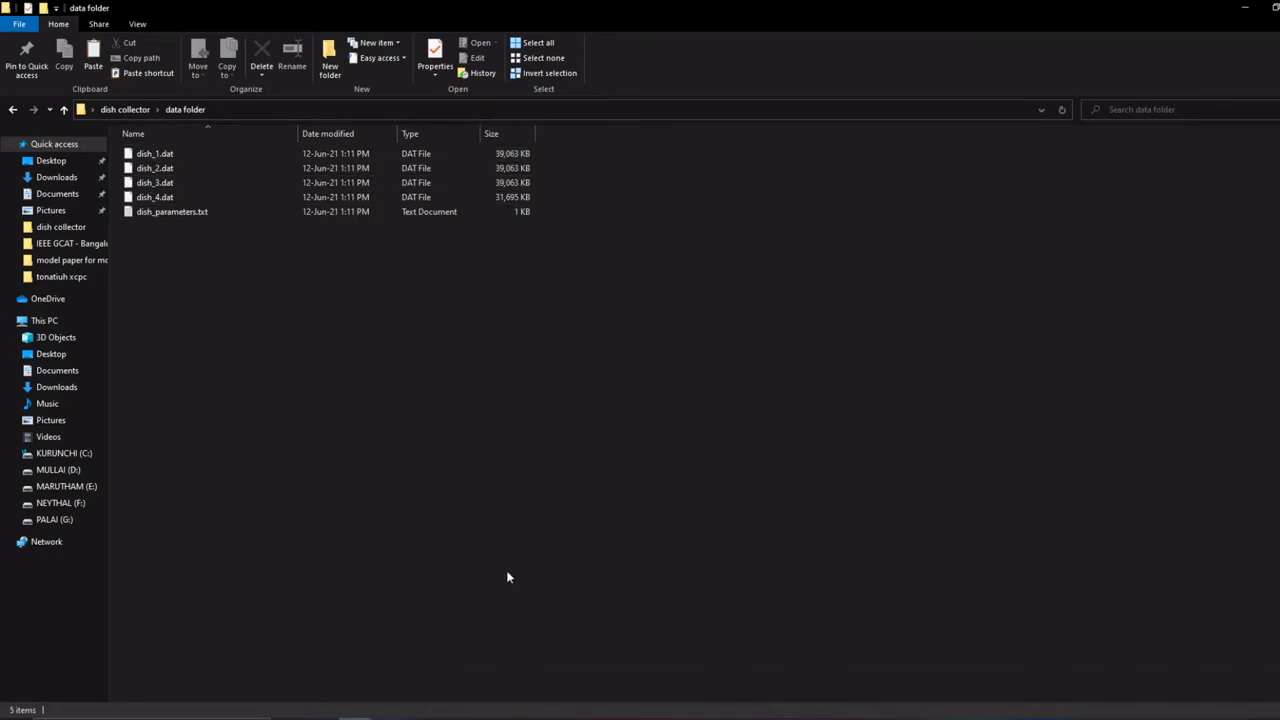
click(603, 713)
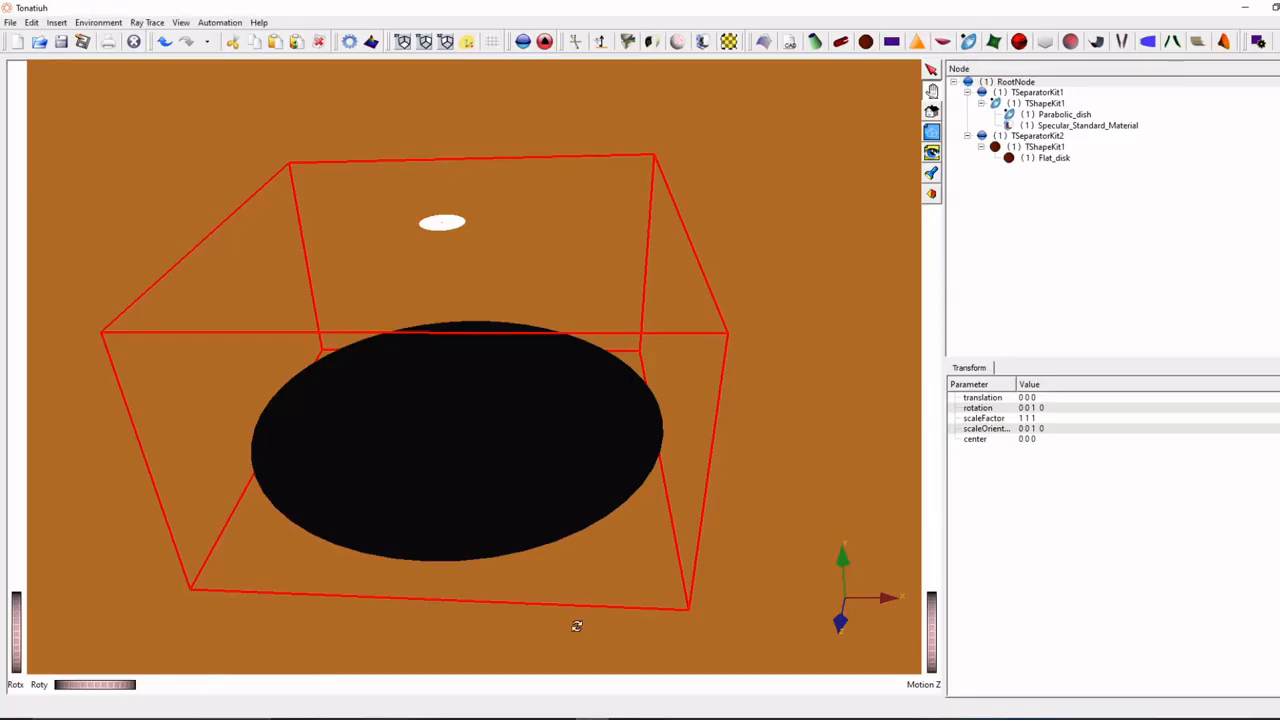
click(356, 716)
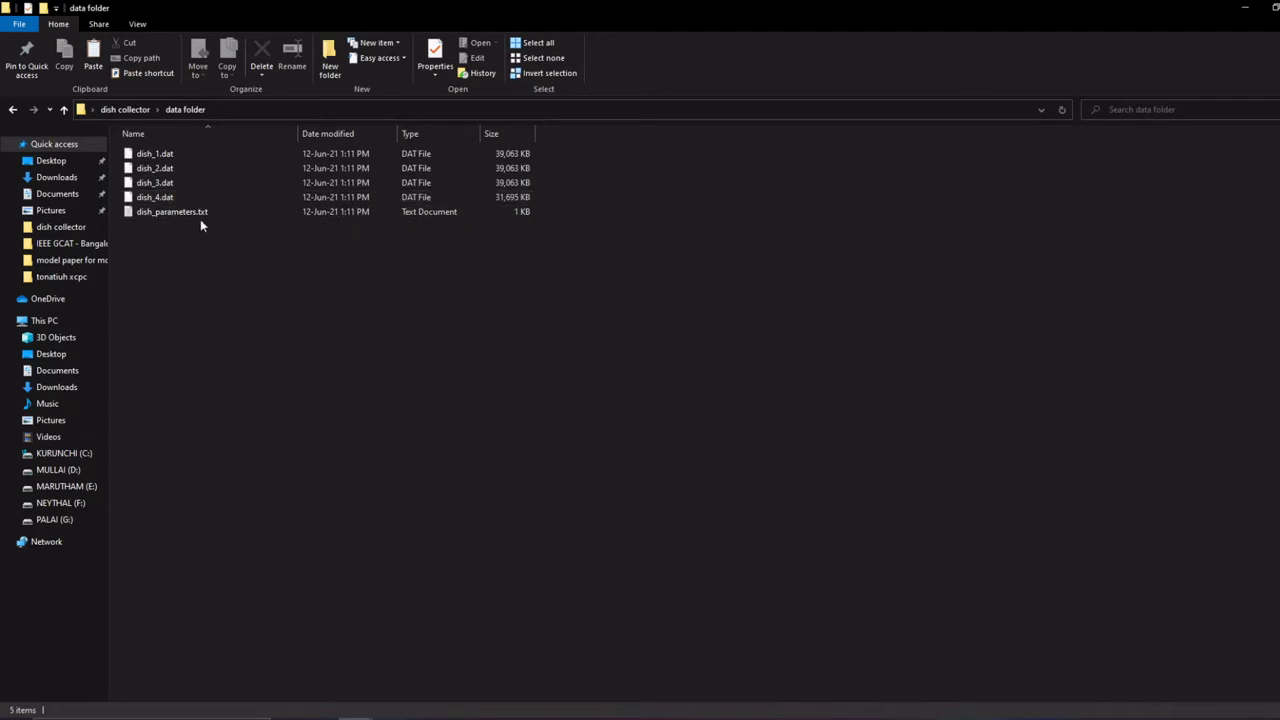
right_click(198, 248)
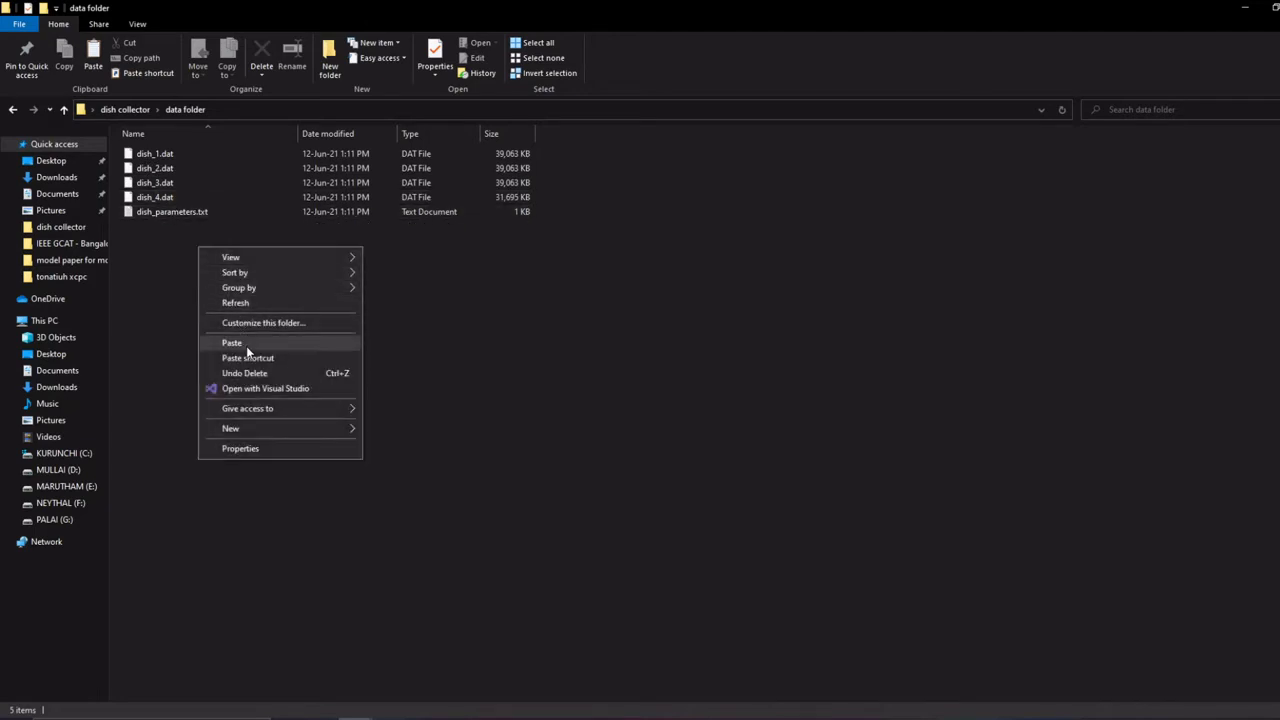
click(248, 348)
- Open the pasted parabolic dish notebook in Mathematica and change the FileNames pattern to "dish_*.dat"
double_click(205, 228)
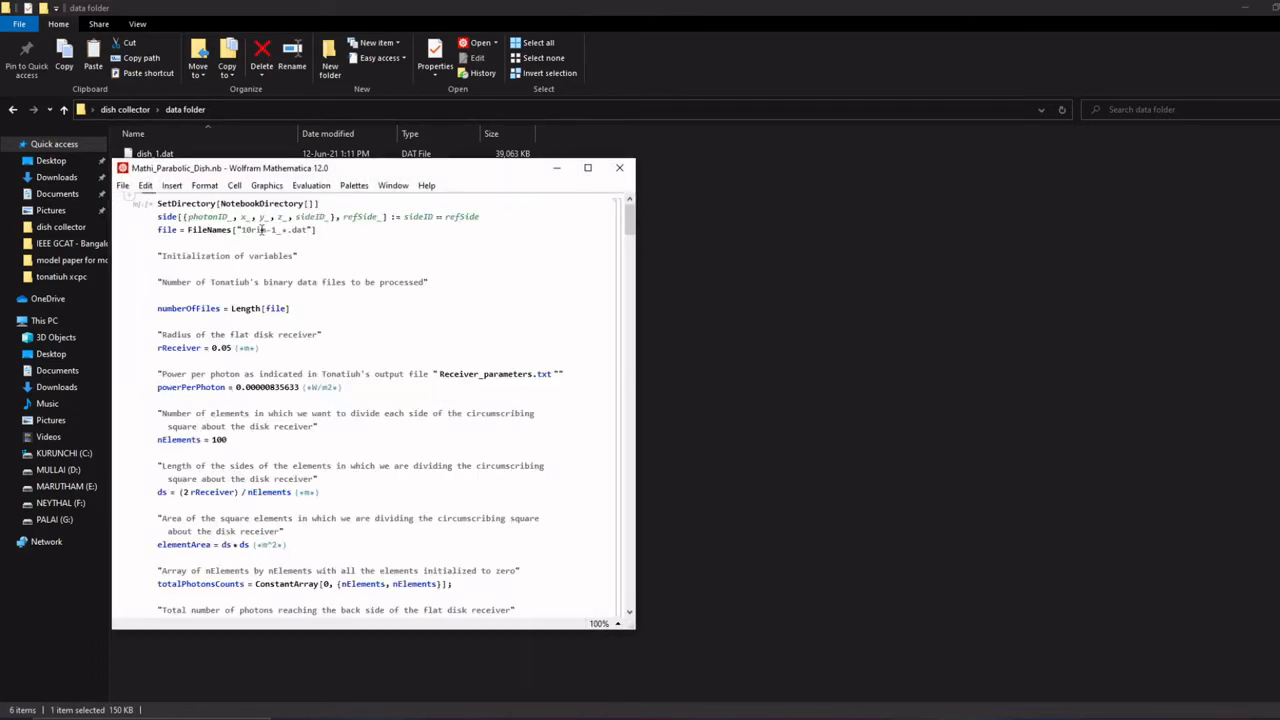
drag(278, 165, 895, 146)
click(859, 212)
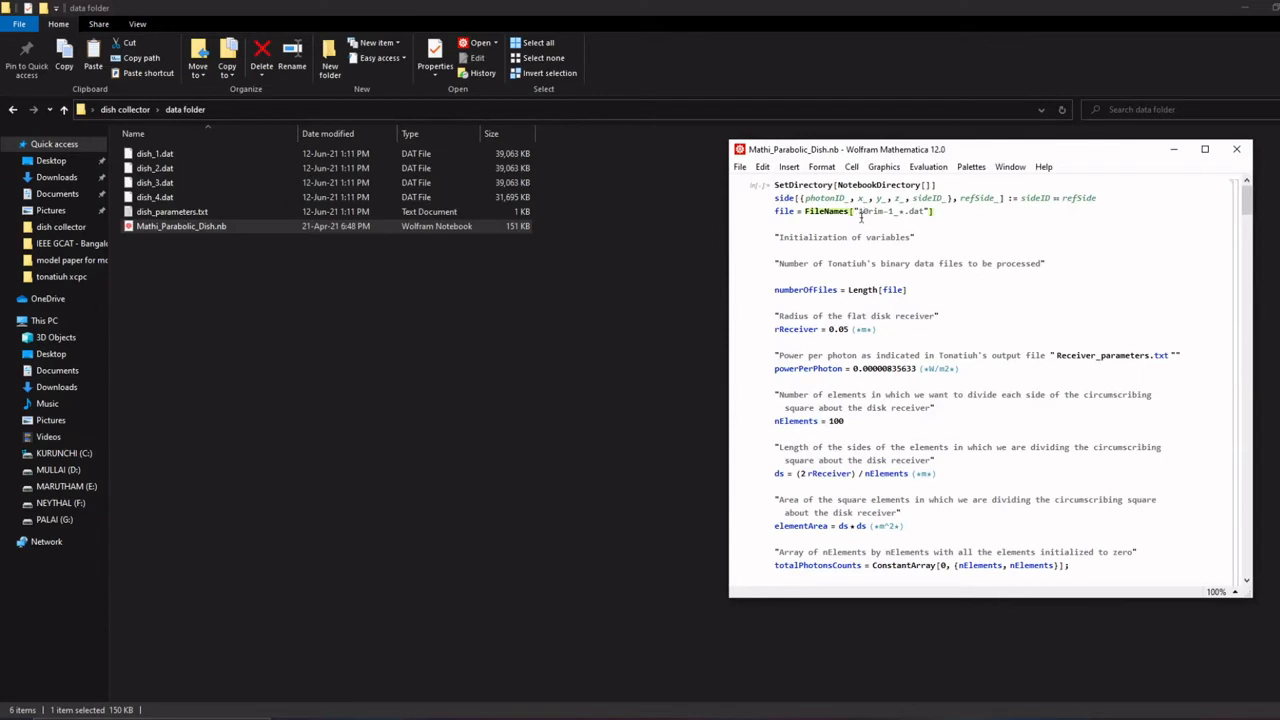
key(shift+Right)
key(Delete)
key(Delete)
key(Delete)
key(Delete)
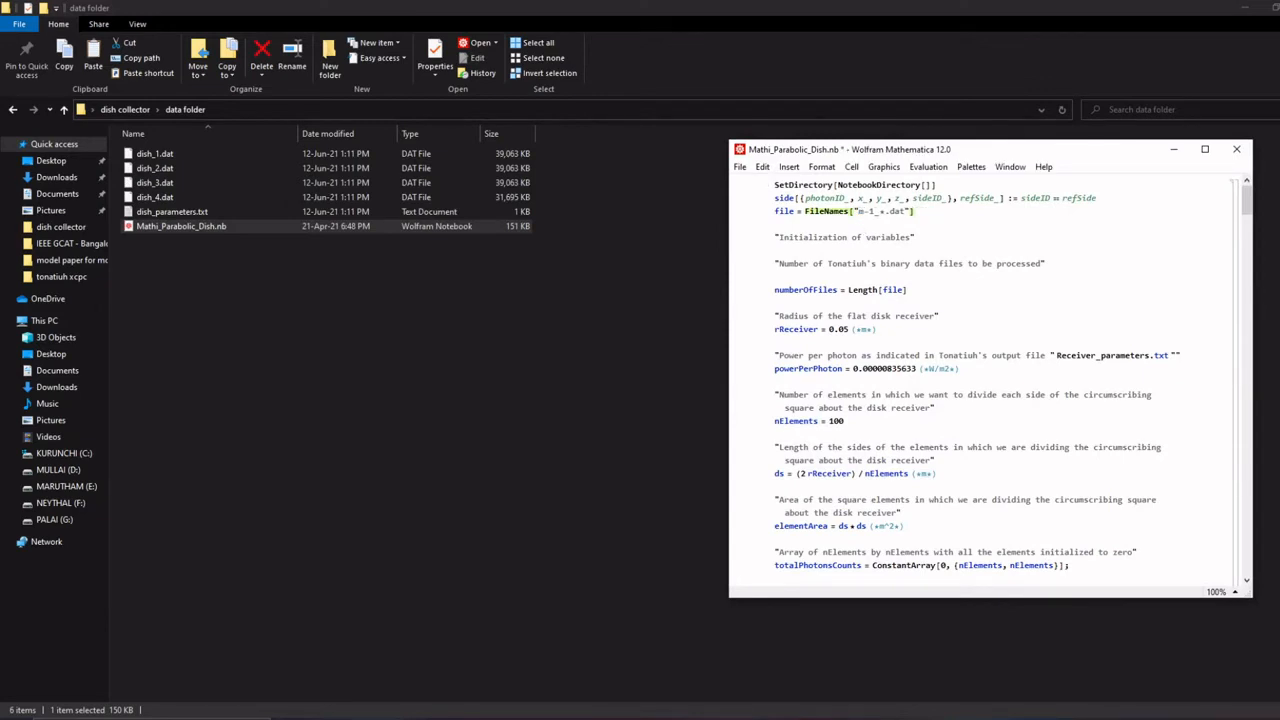
key(Delete)
key(Delete)
key(Delete)
text(dish)
- Check the flat disk receiver's radius in Tonatiuh against the notebook's rReceiver value and return to the notebook
click(853, 330)
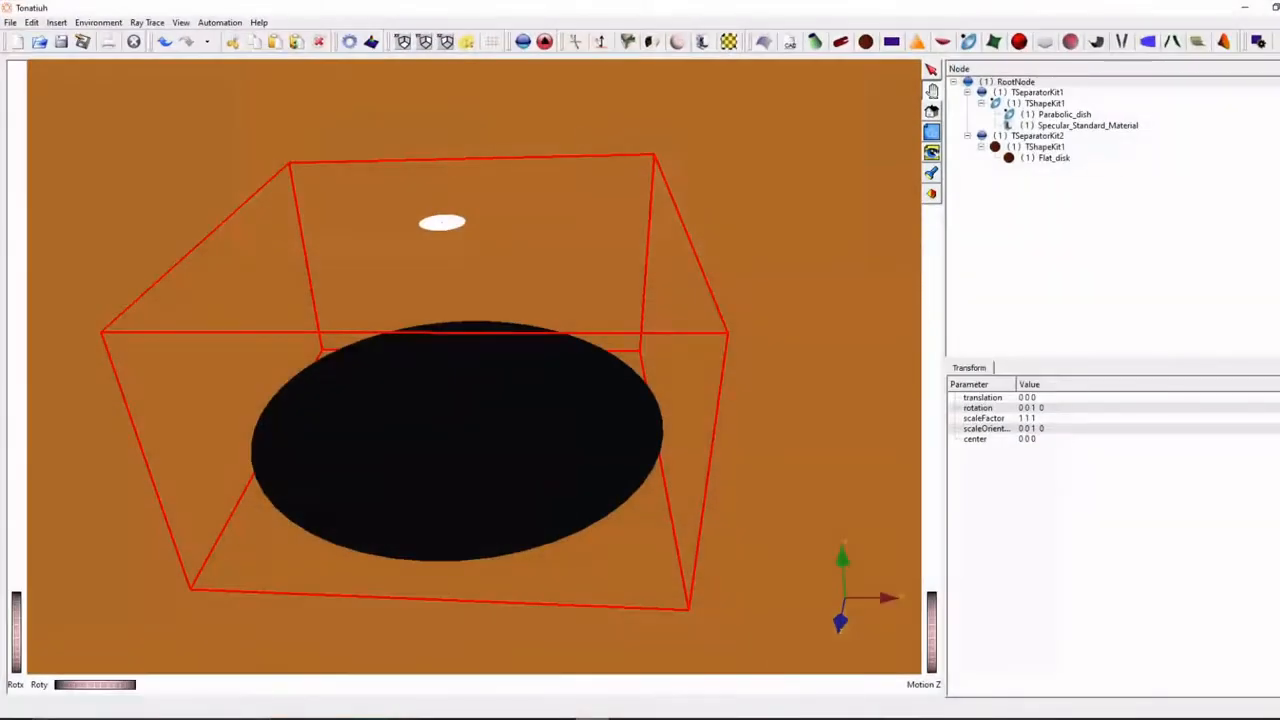
click(1058, 159)
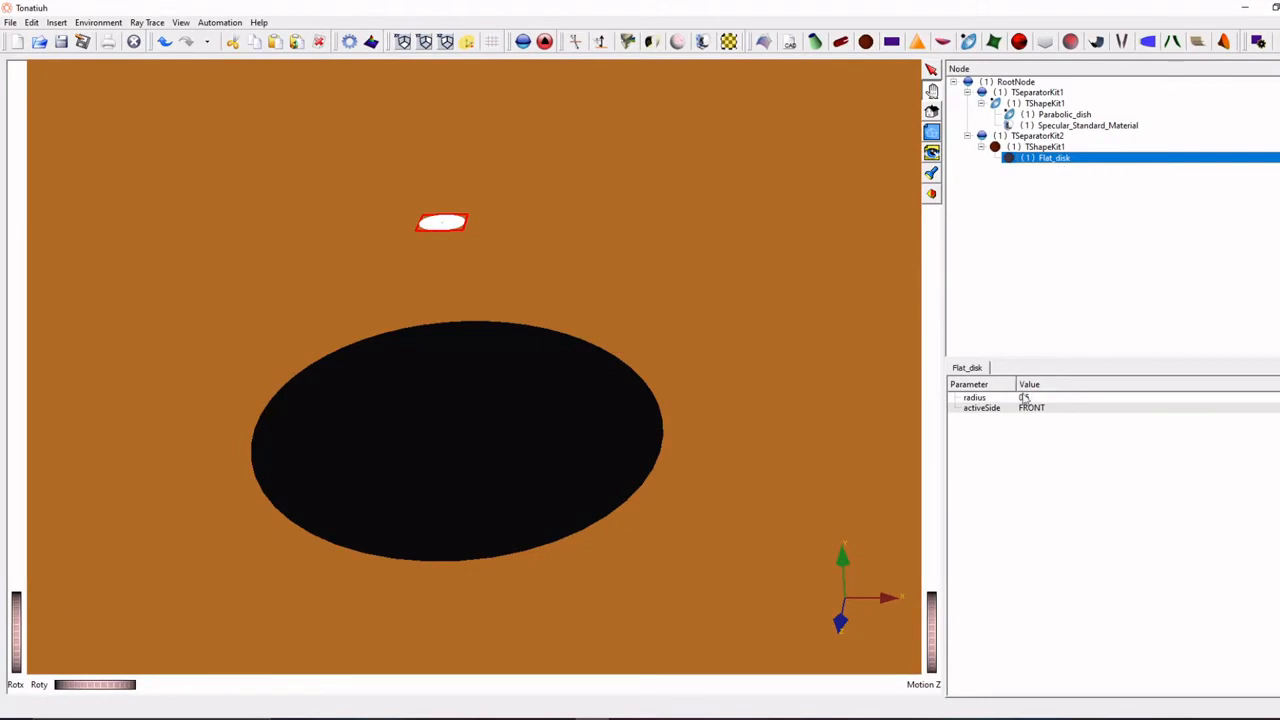
click(660, 718)
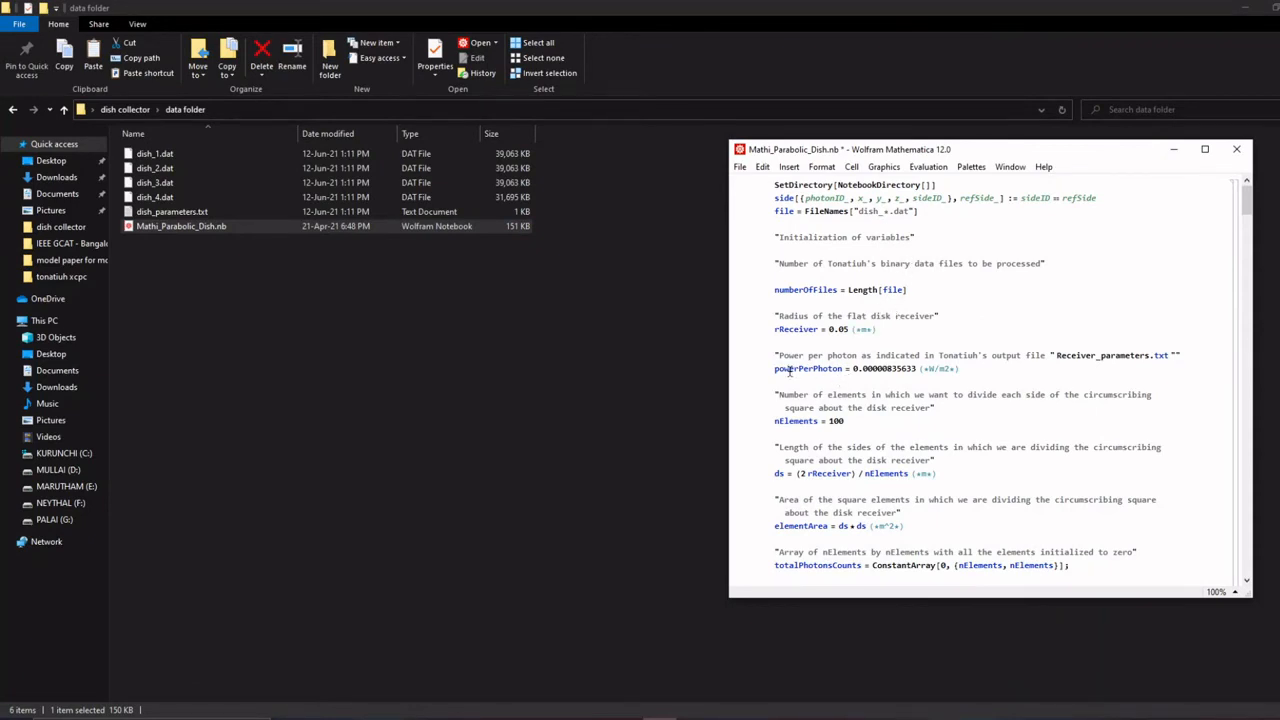
- Copy the power per photon from dish_parameters.txt and set powerPerPhoton in the notebook to 0.0205996
double_click(193, 213)
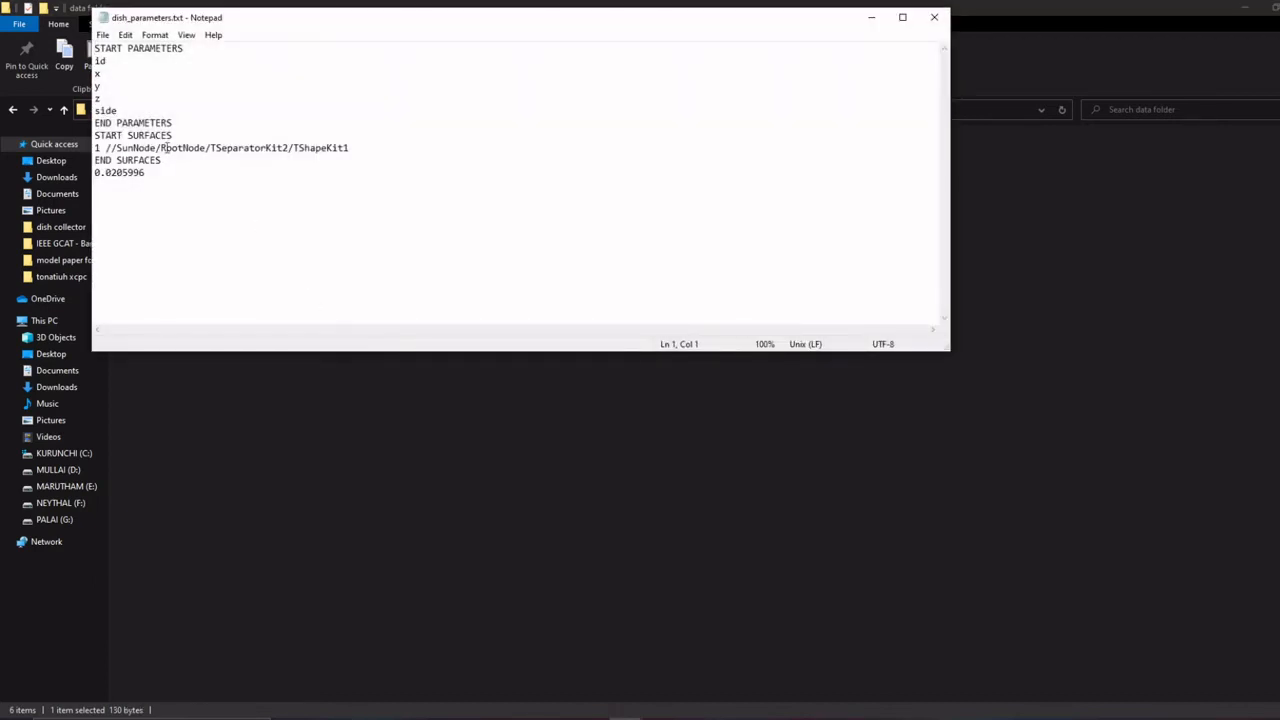
drag(148, 174, 115, 172)
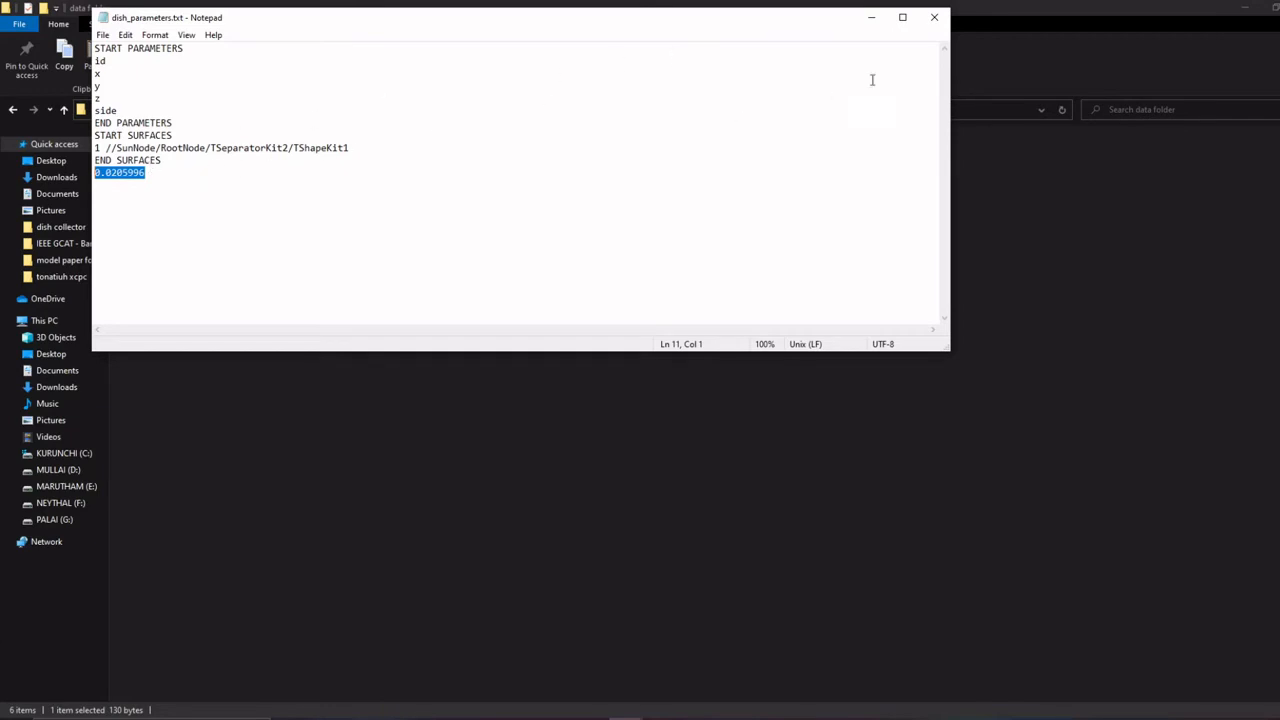
click(934, 17)
click(660, 718)
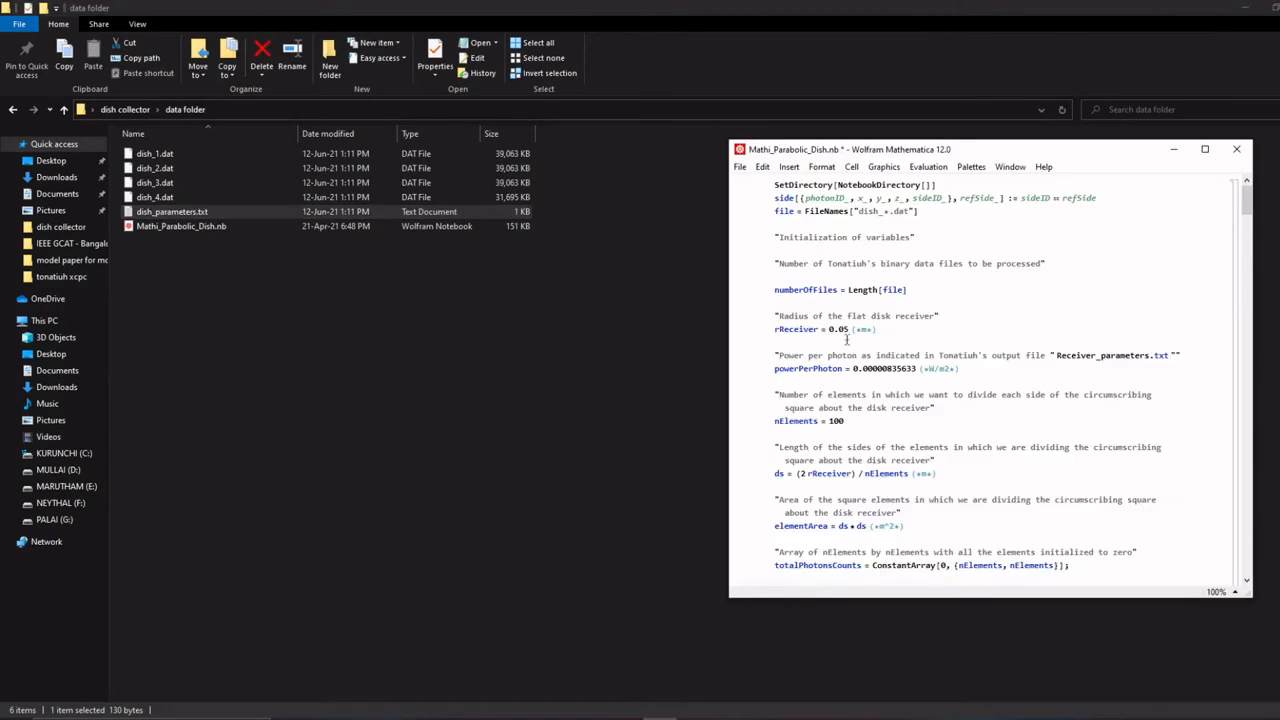
drag(852, 368, 920, 369)
key(ctrl+v)
- Review the nElements setting and the remaining code, and evaluate the whole notebook
scroll(898, 398, down, 1)
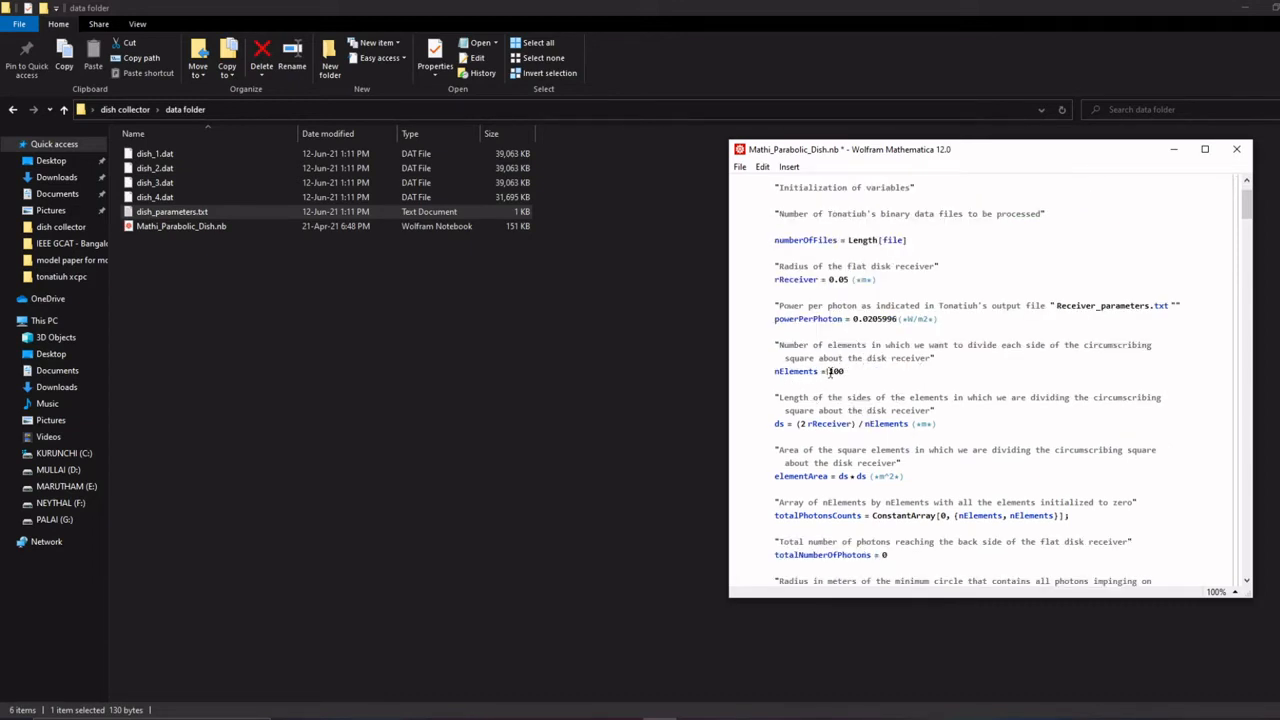
drag(827, 376, 843, 380)
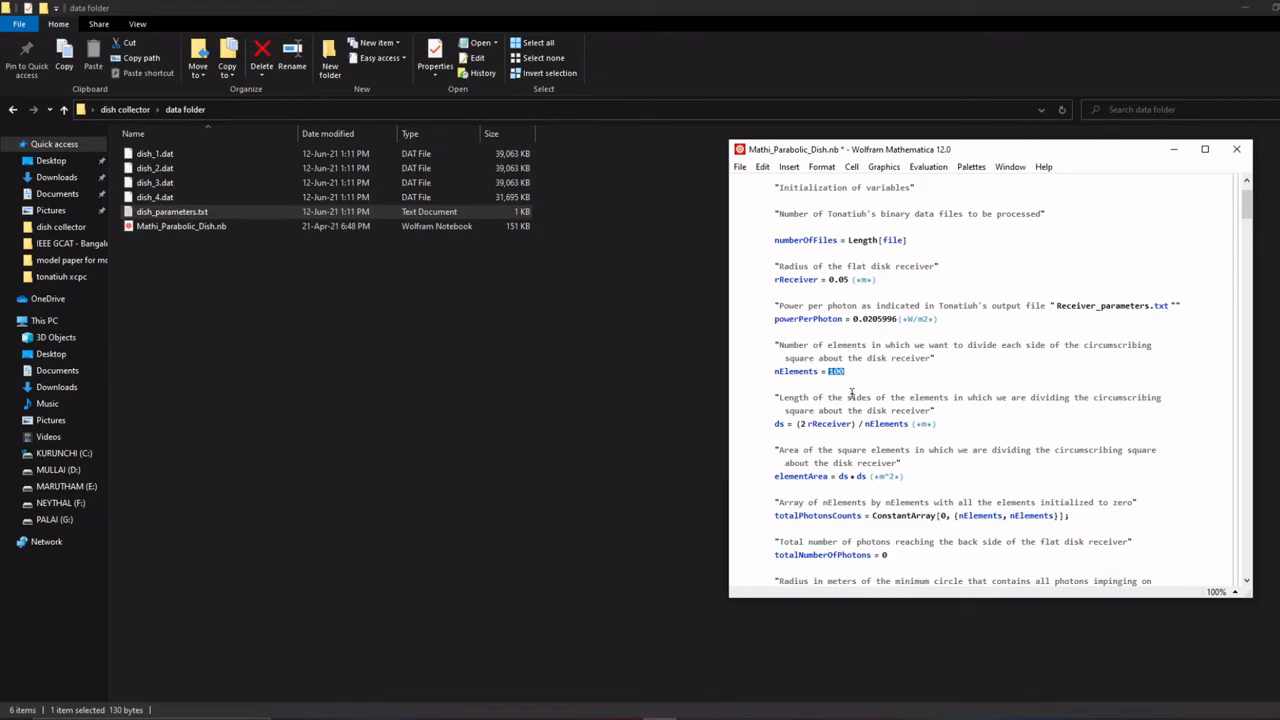
scroll(851, 395, down, 20)
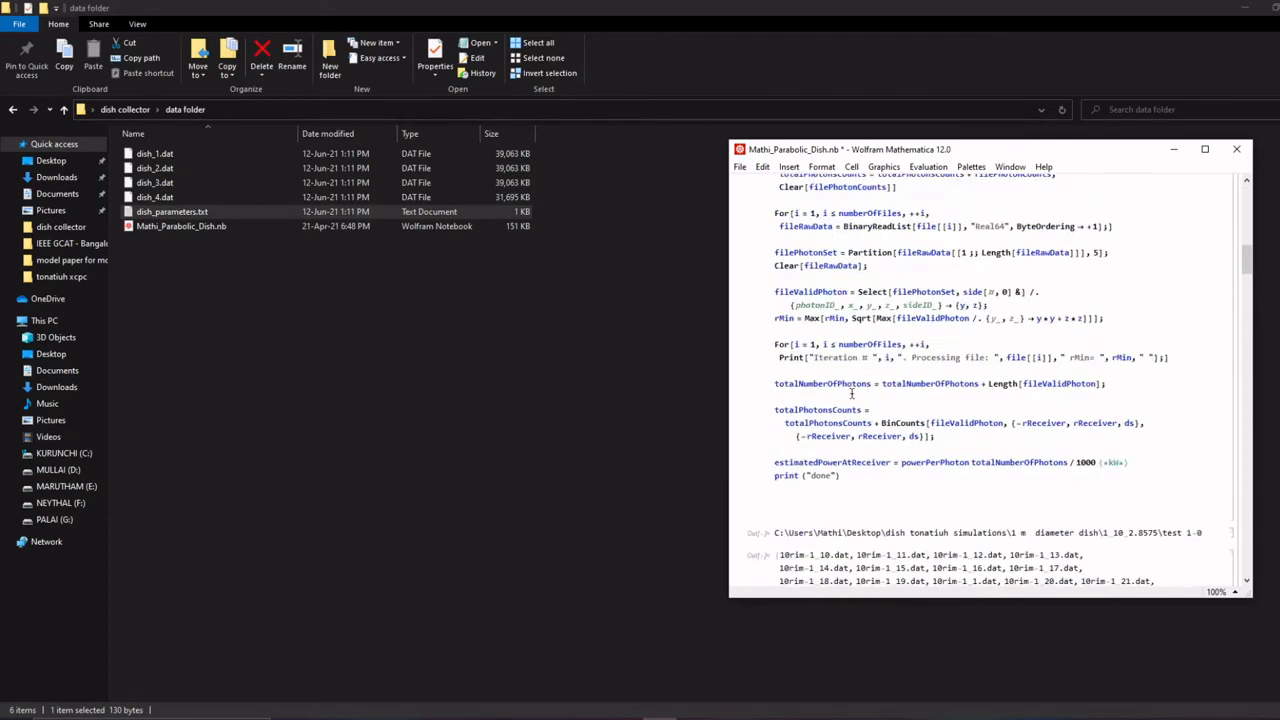
scroll(851, 395, up, 20)
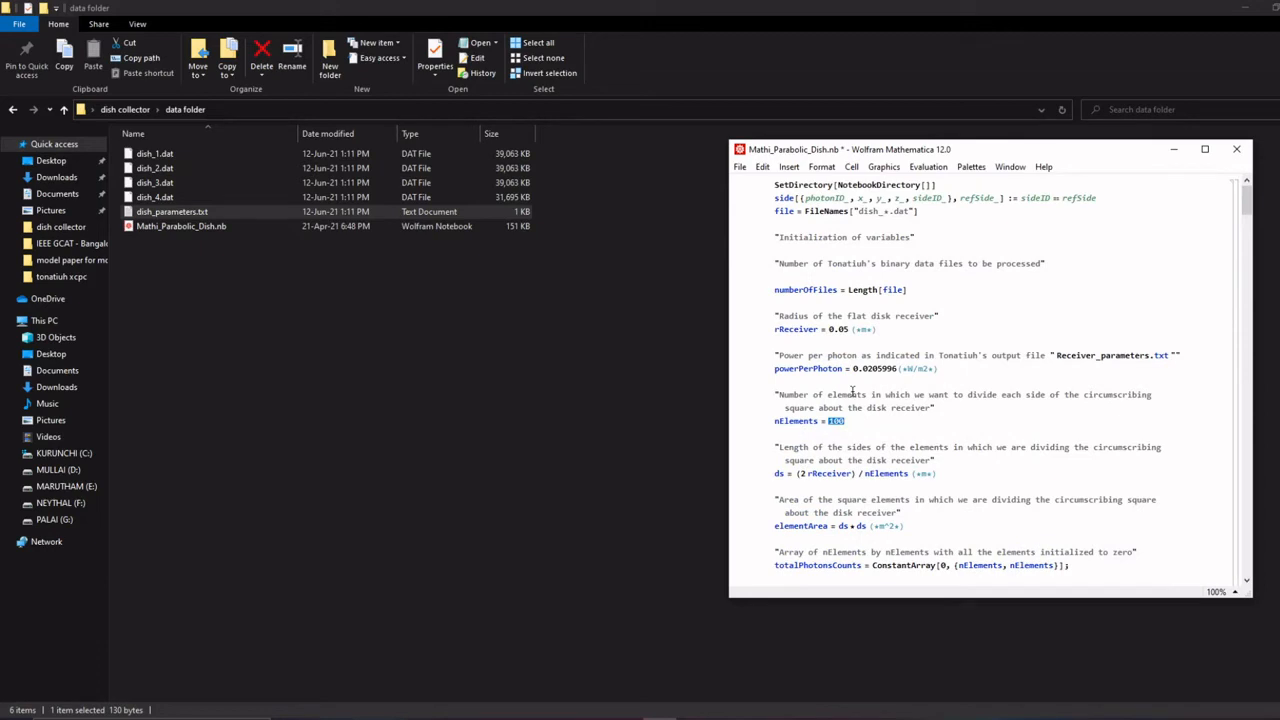
click(822, 167)
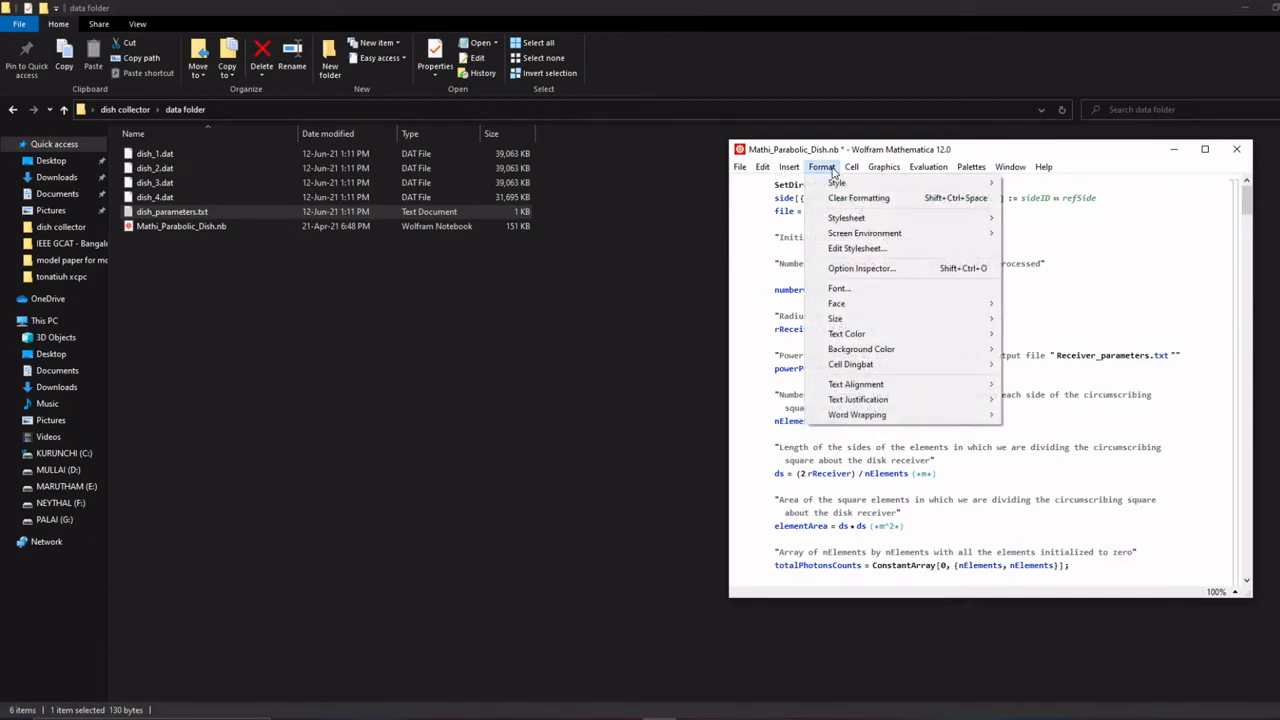
mouse_move(881, 172)
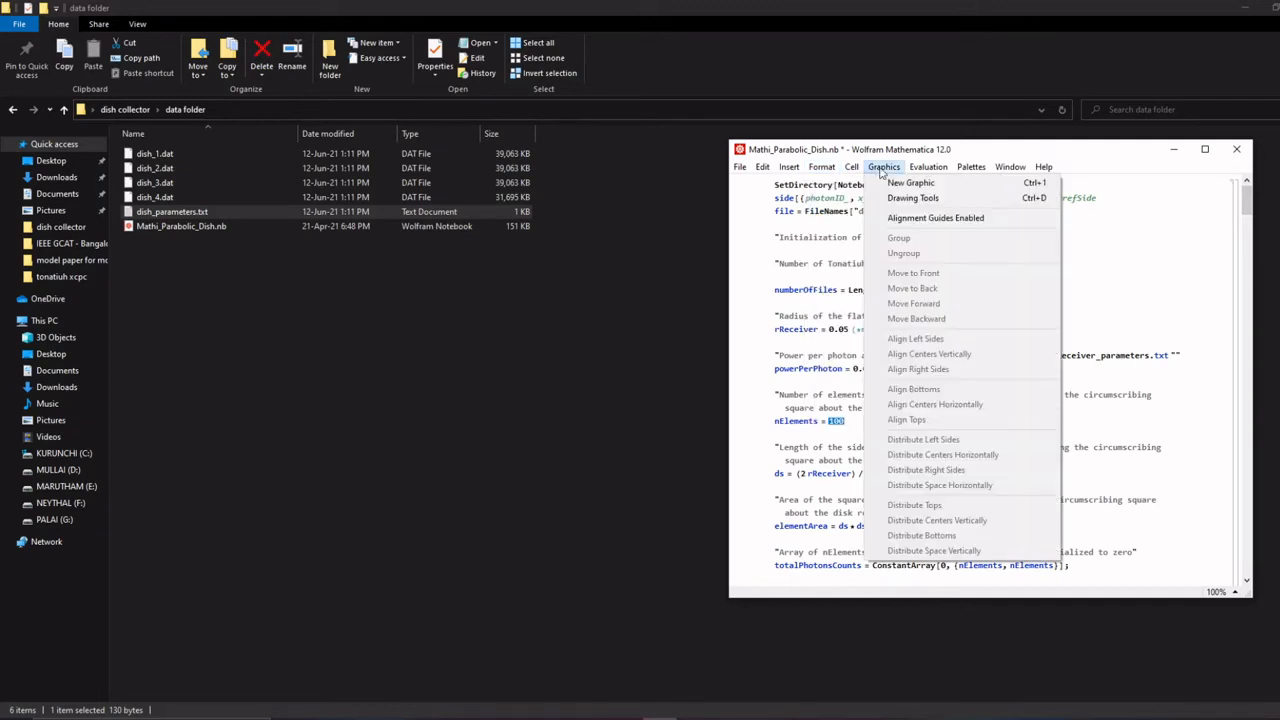
mouse_move(922, 170)
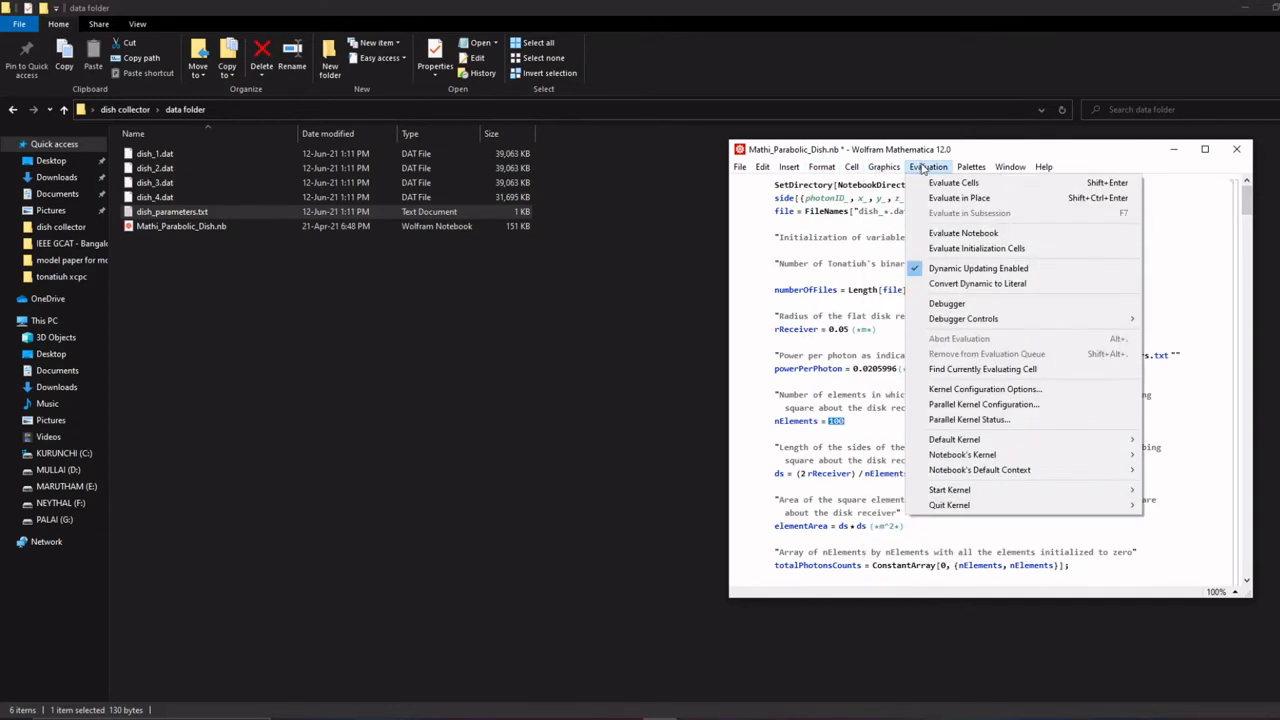
click(955, 236)
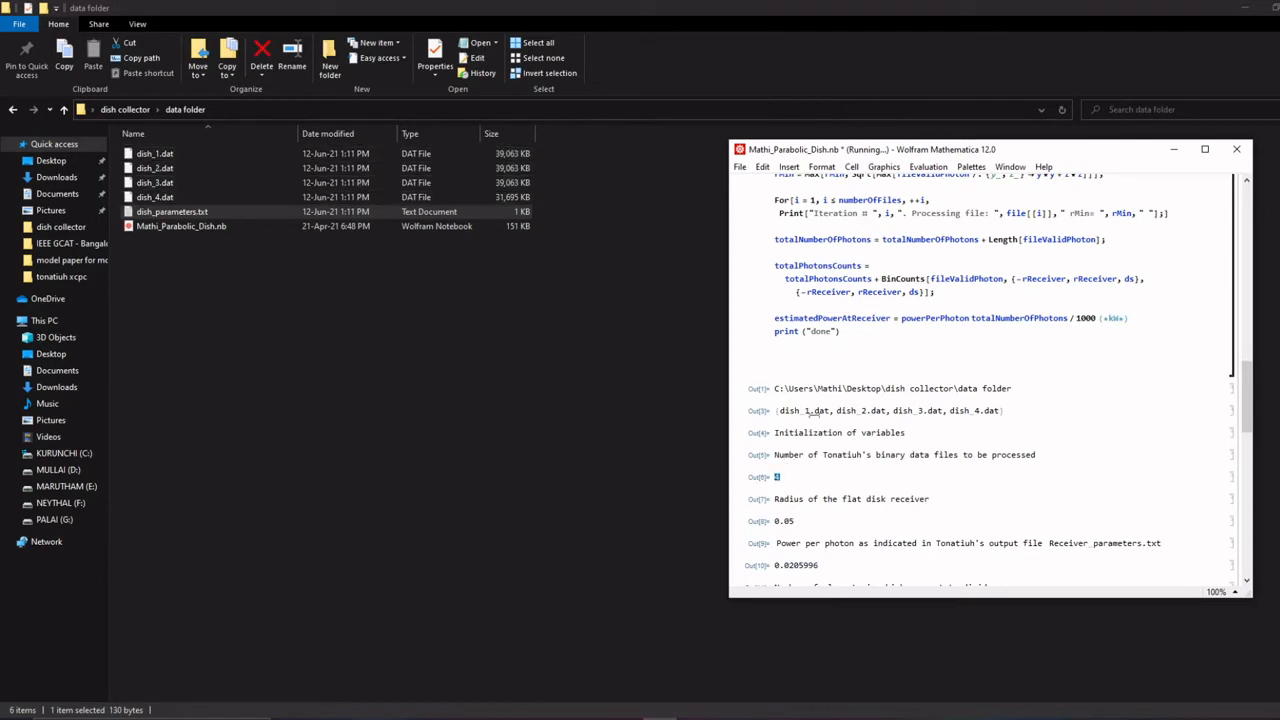
- Examine the evaluation output for the processed .dat files and the estimated receiver power with its unit
scroll(778, 479, up, 15)
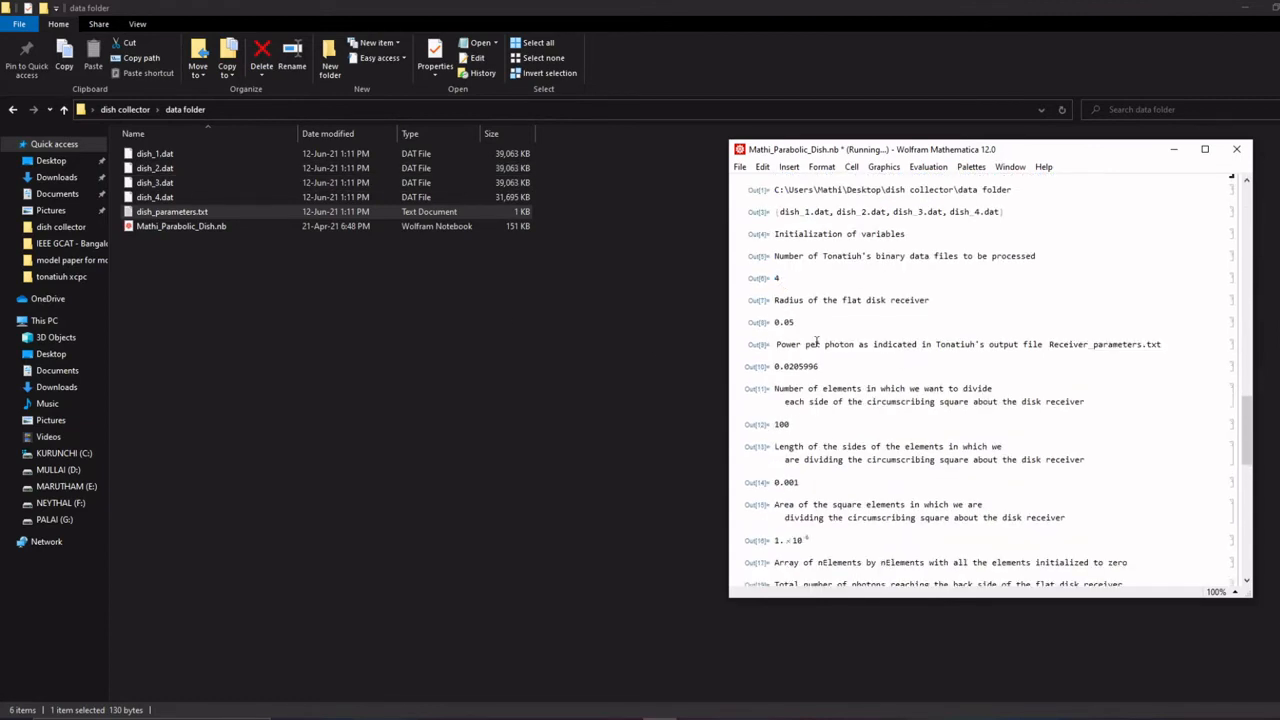
scroll(815, 305, up, 3)
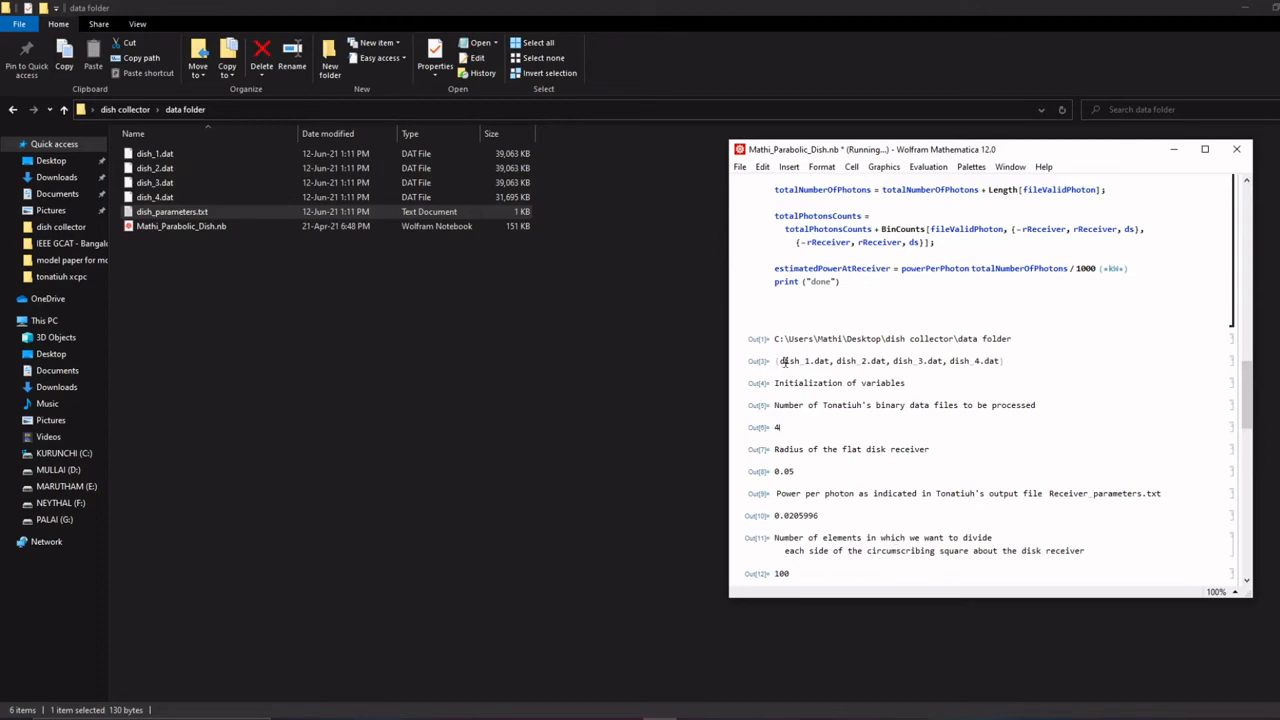
drag(783, 361, 998, 364)
scroll(998, 364, down, 10)
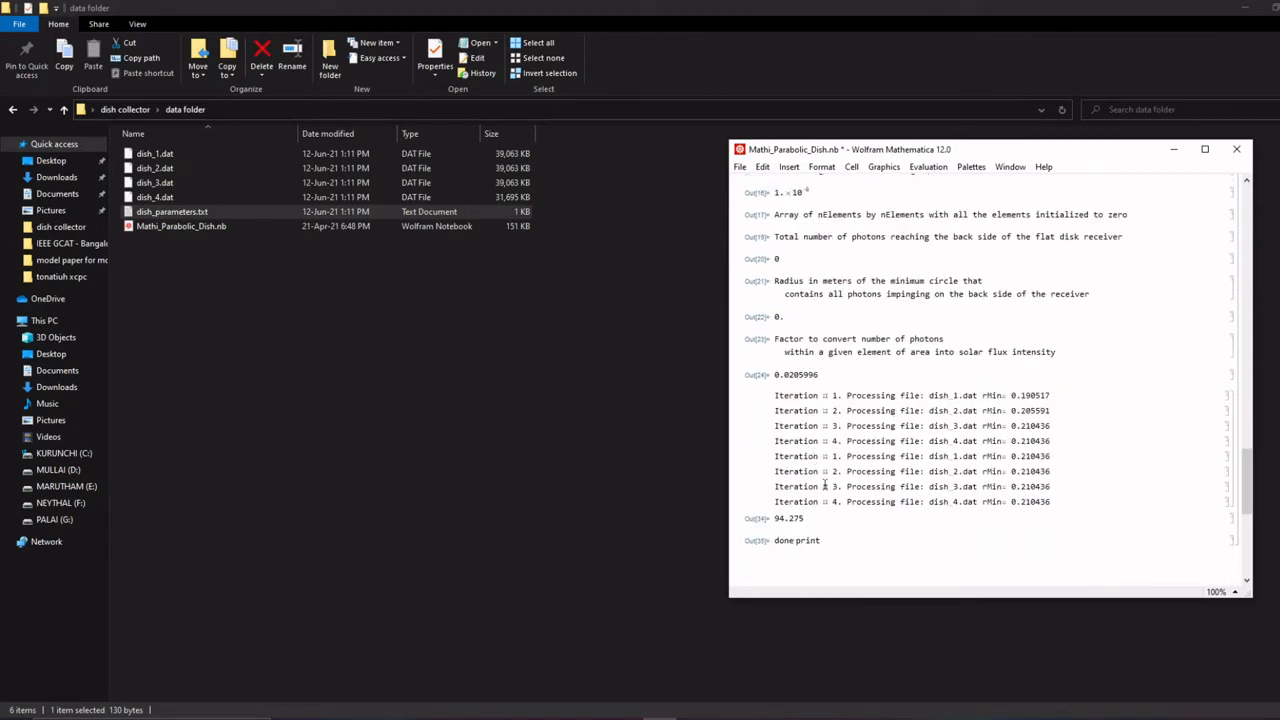
drag(808, 519, 774, 520)
scroll(800, 515, up, 15)
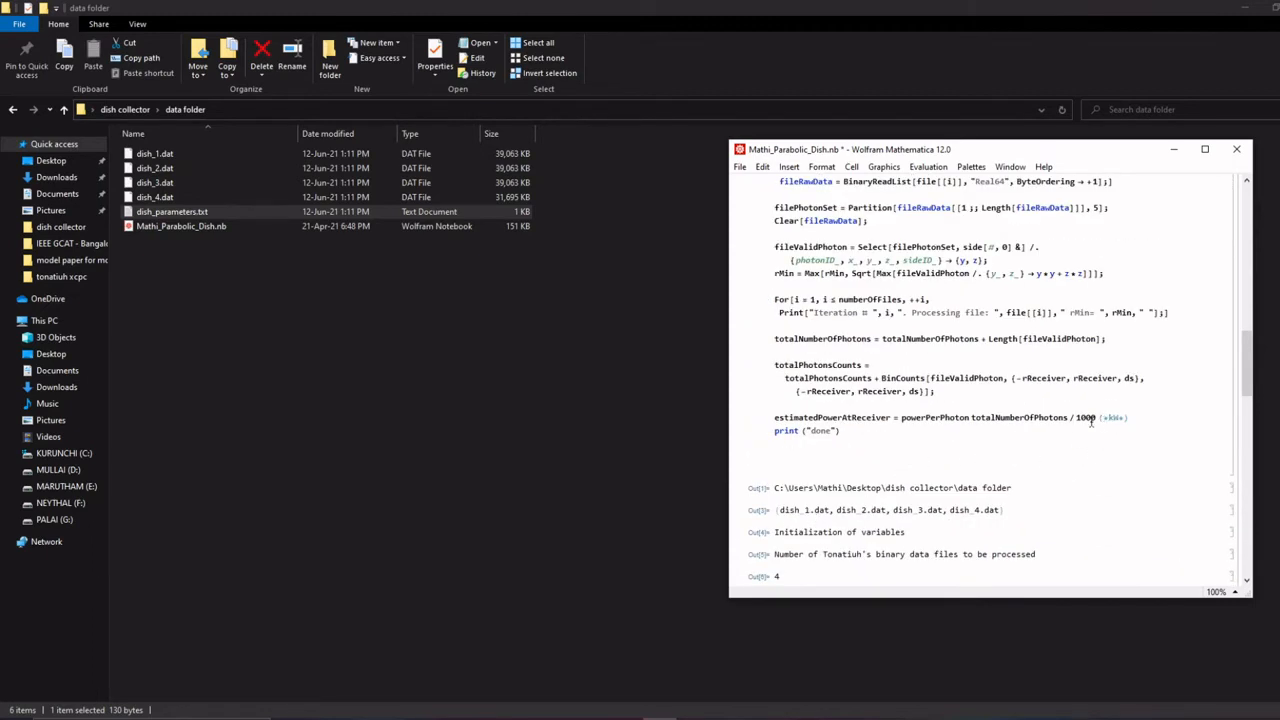
double_click(1113, 417)
scroll(877, 420, down, 20)
scroll(877, 415, up, 3)
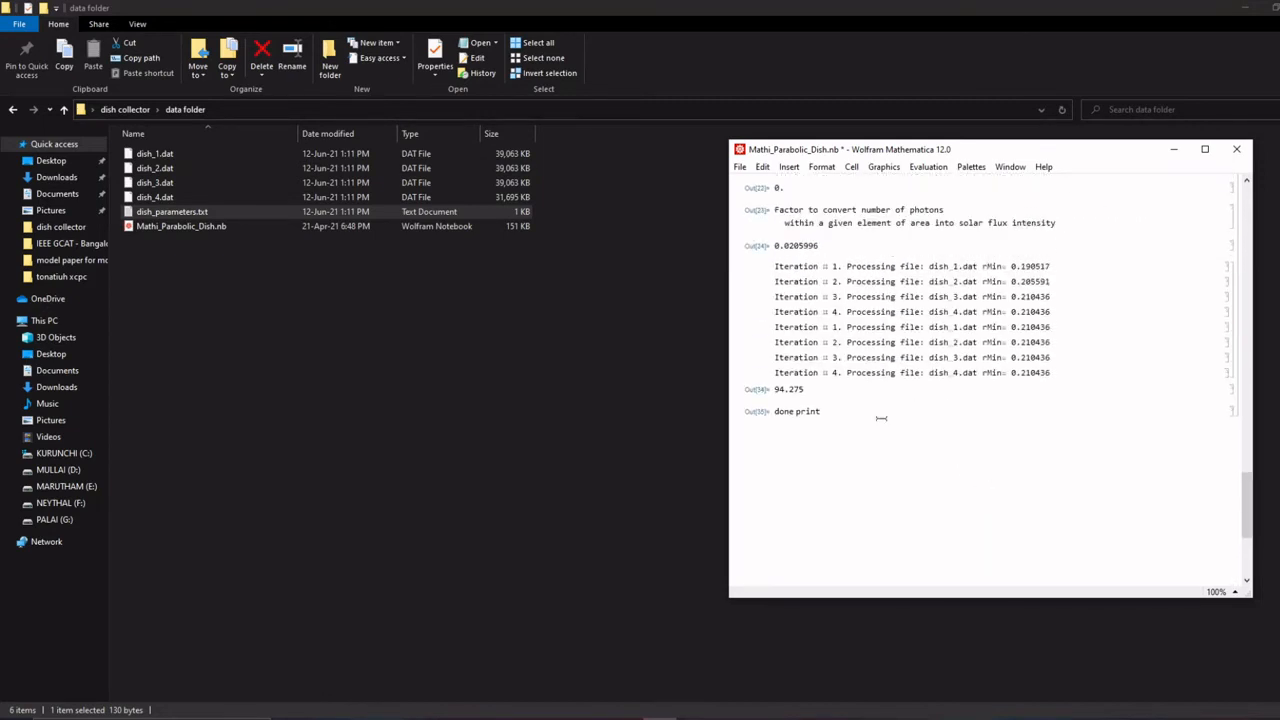
drag(811, 391, 777, 388)
- Switch to Tonatiuh and check the irradiance in the sun light definition, leaving it without changes
click(606, 712)
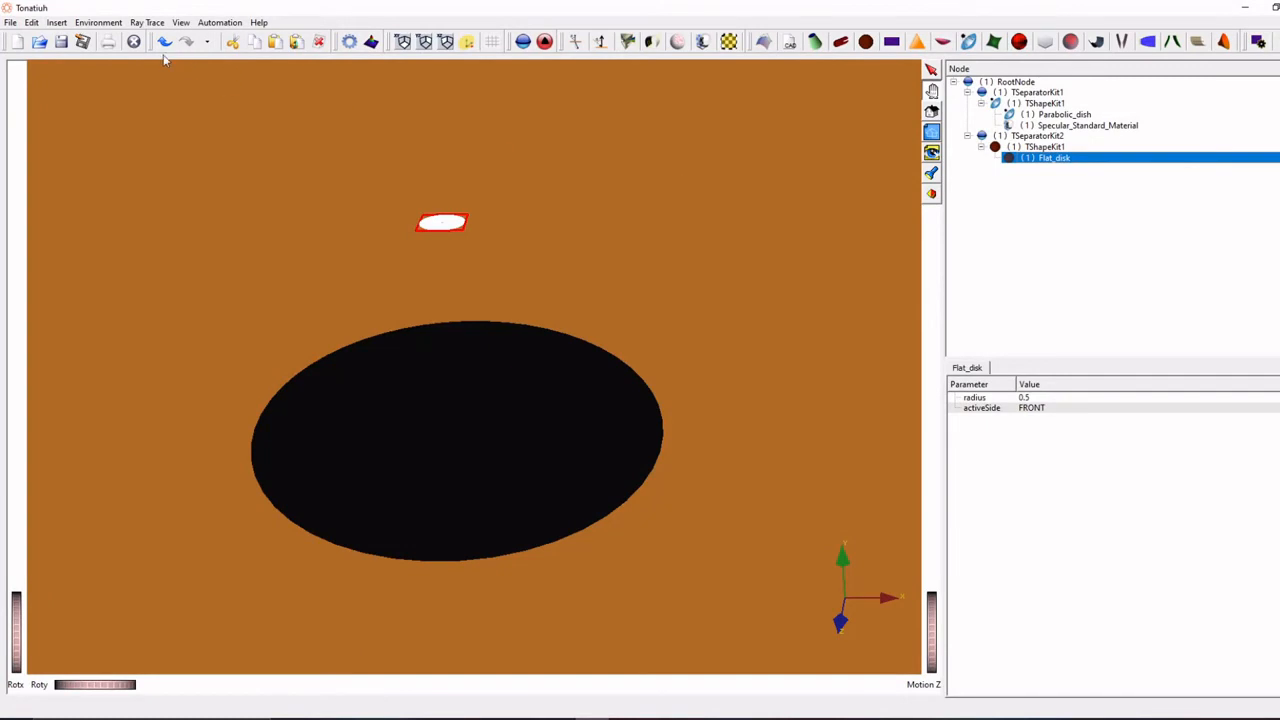
click(98, 22)
mouse_move(115, 40)
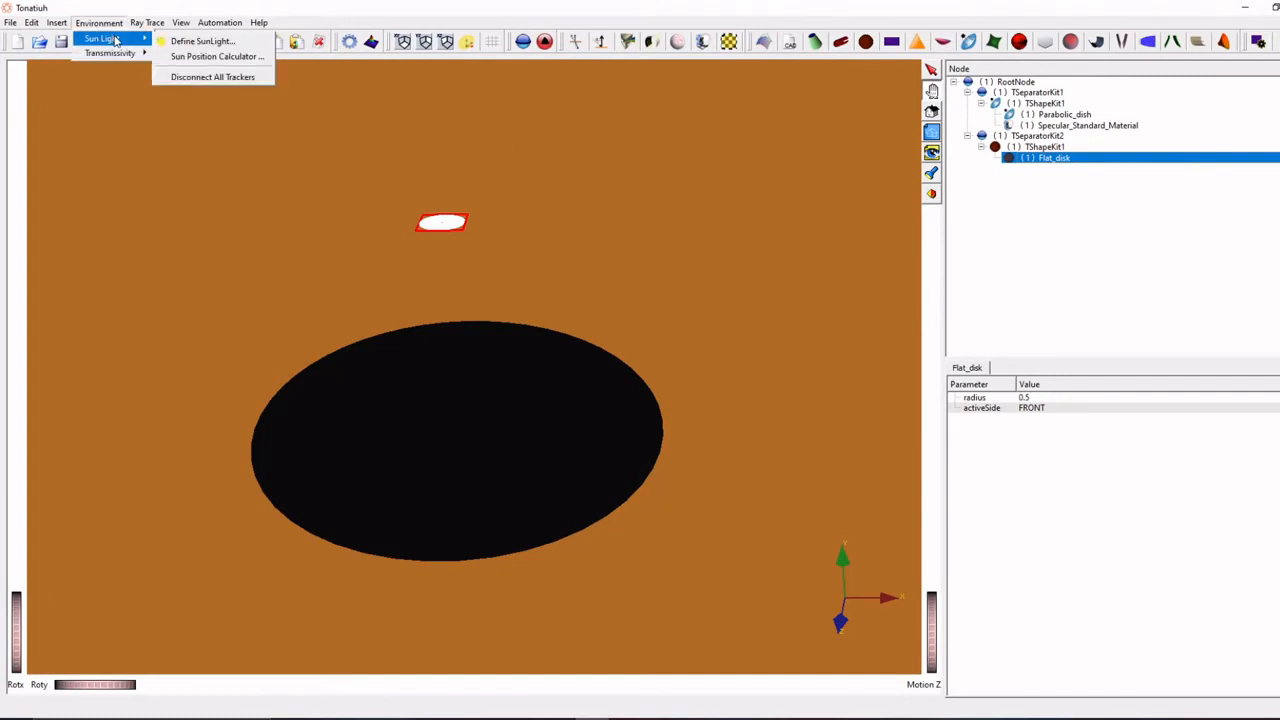
click(182, 41)
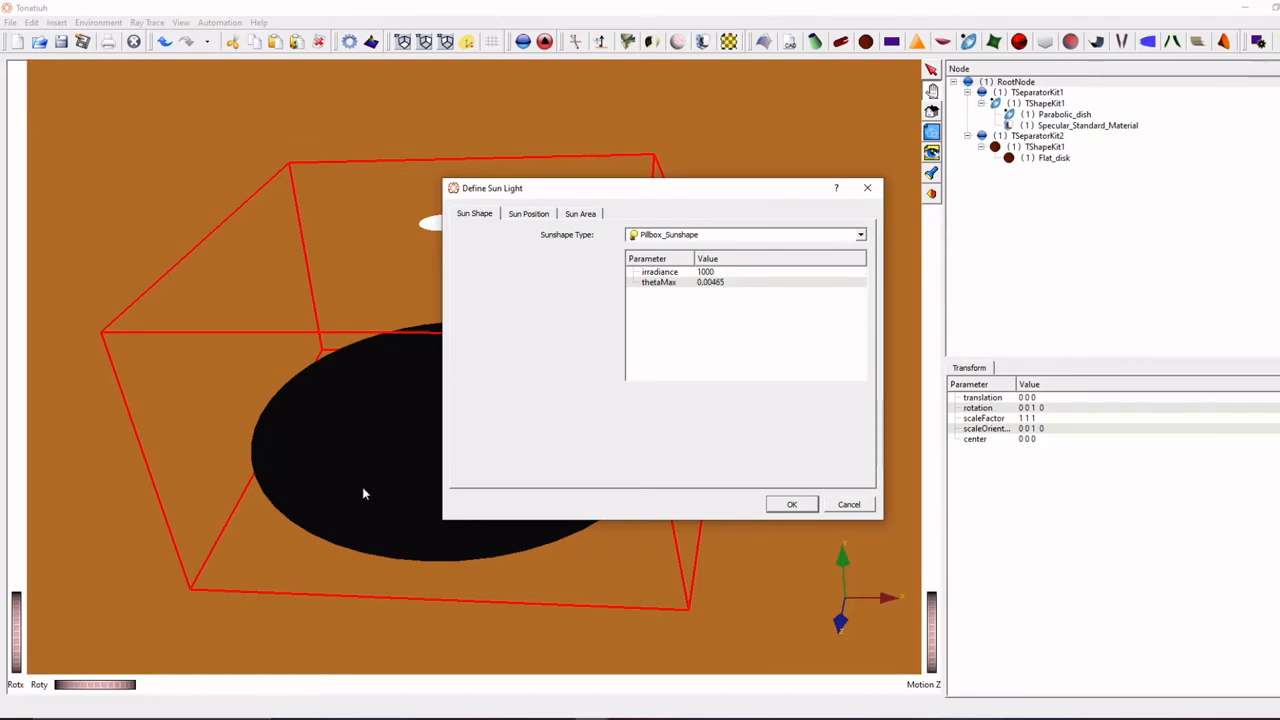
click(867, 187)
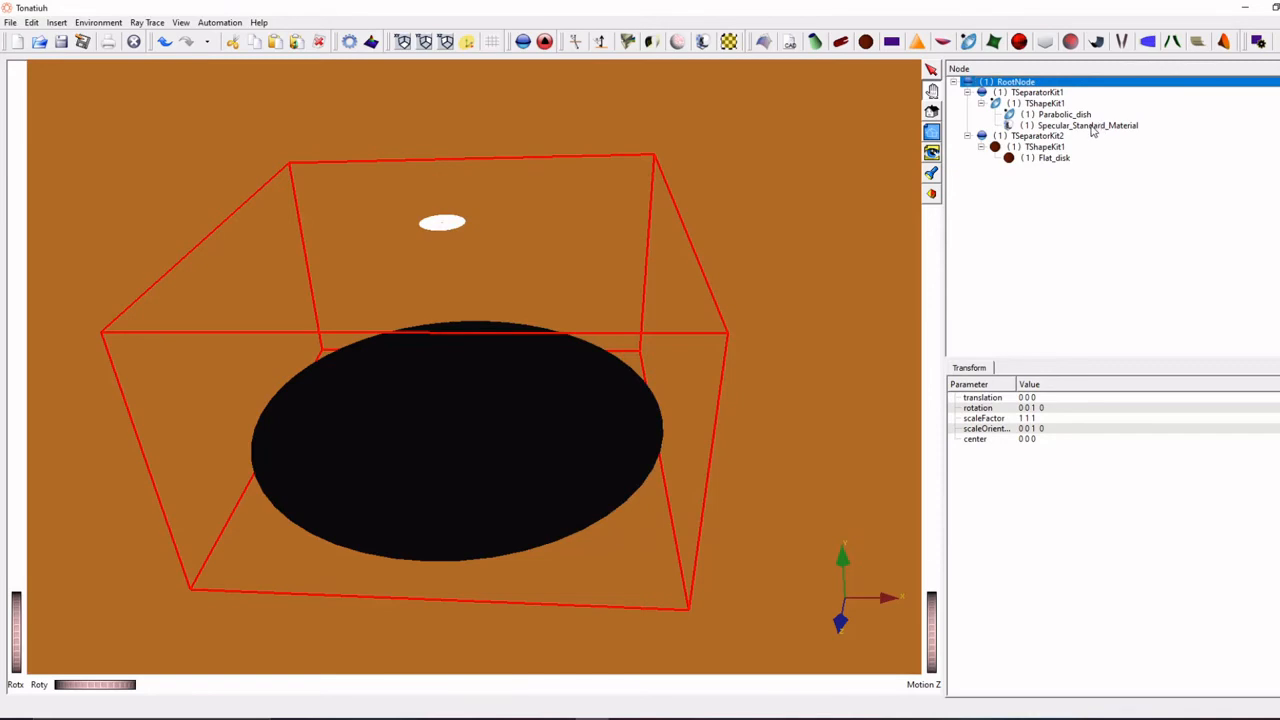
- Inspect the parabolic dish's parameters, especially its maximum radius, with the parameter names fully readable
click(1062, 114)
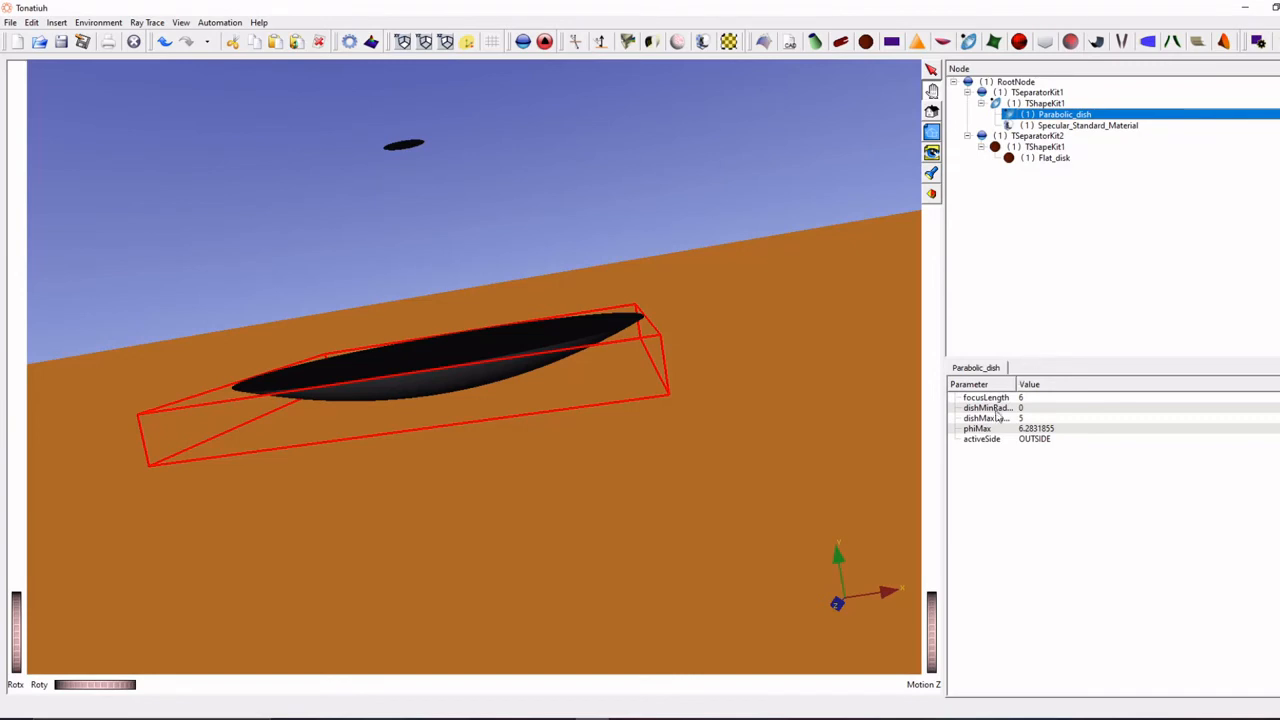
drag(1016, 384, 1059, 392)
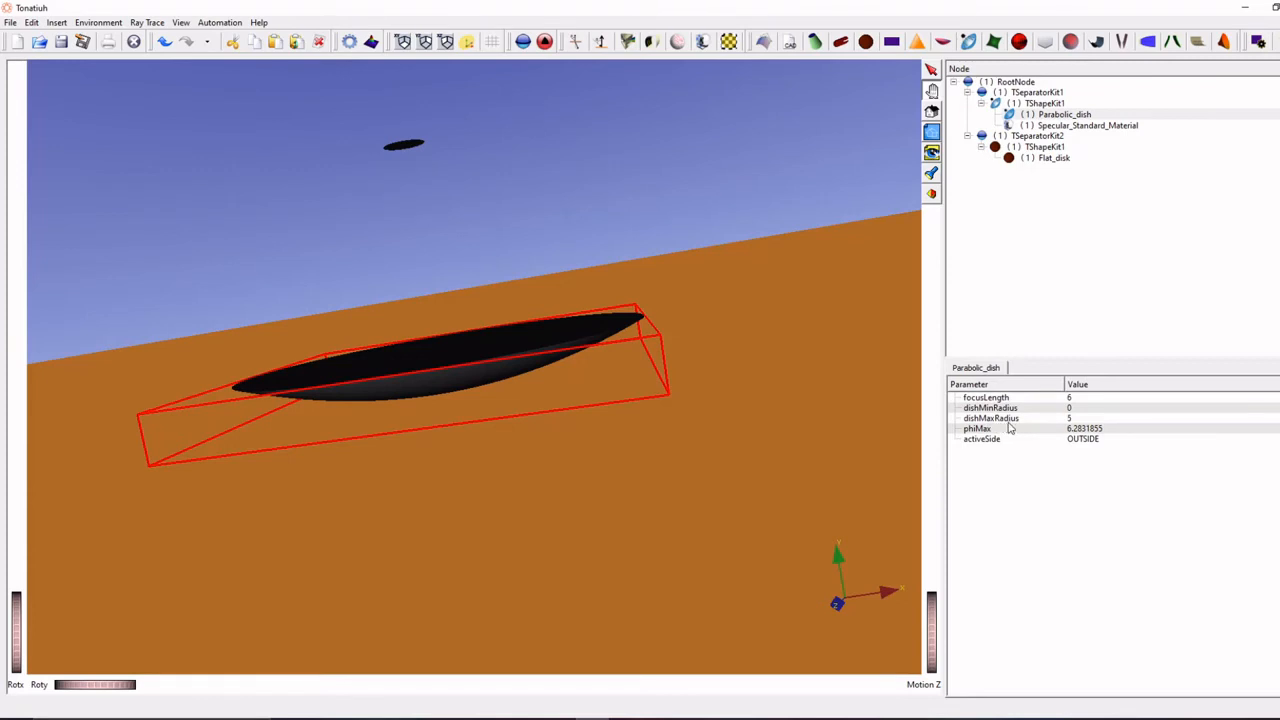
click(1072, 419)
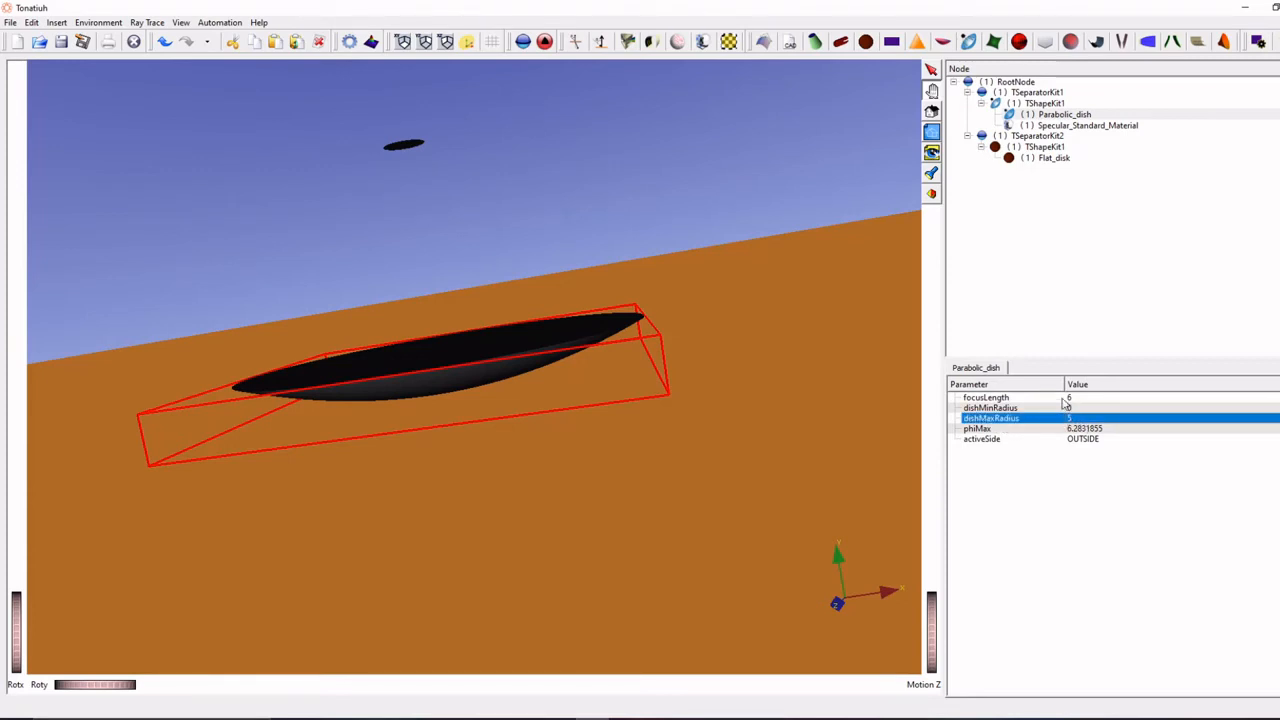
drag(507, 425, 508, 437)
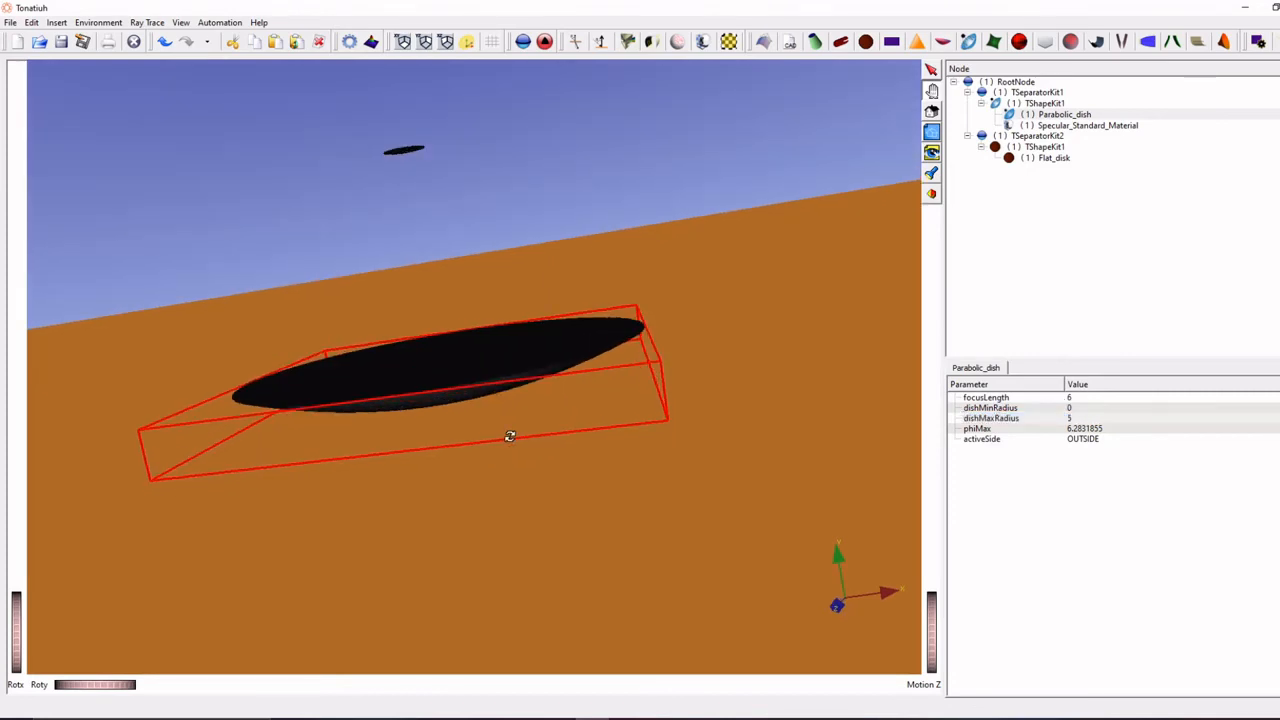
- Switch to Calculator and compute the dish's aperture area as 3.14 × 25
click(390, 719)
drag(1116, 255, 1044, 248)
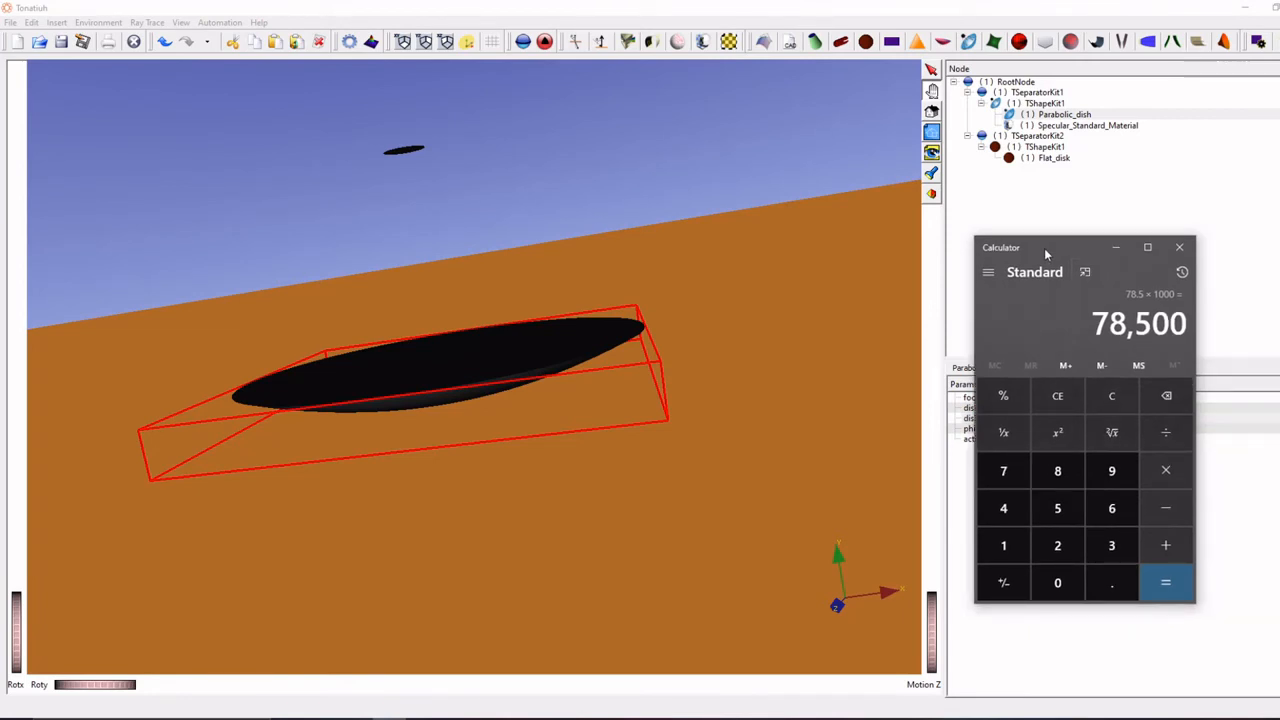
text(3.14)
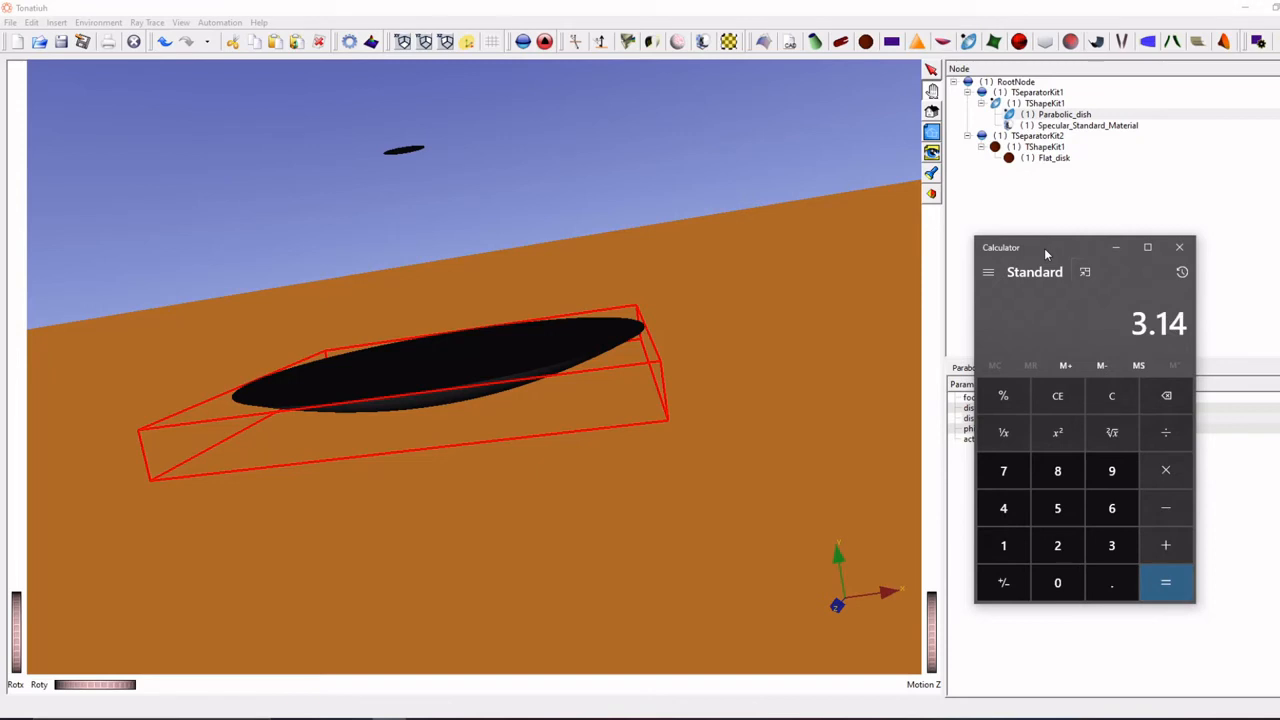
text(*25)
key(Return)
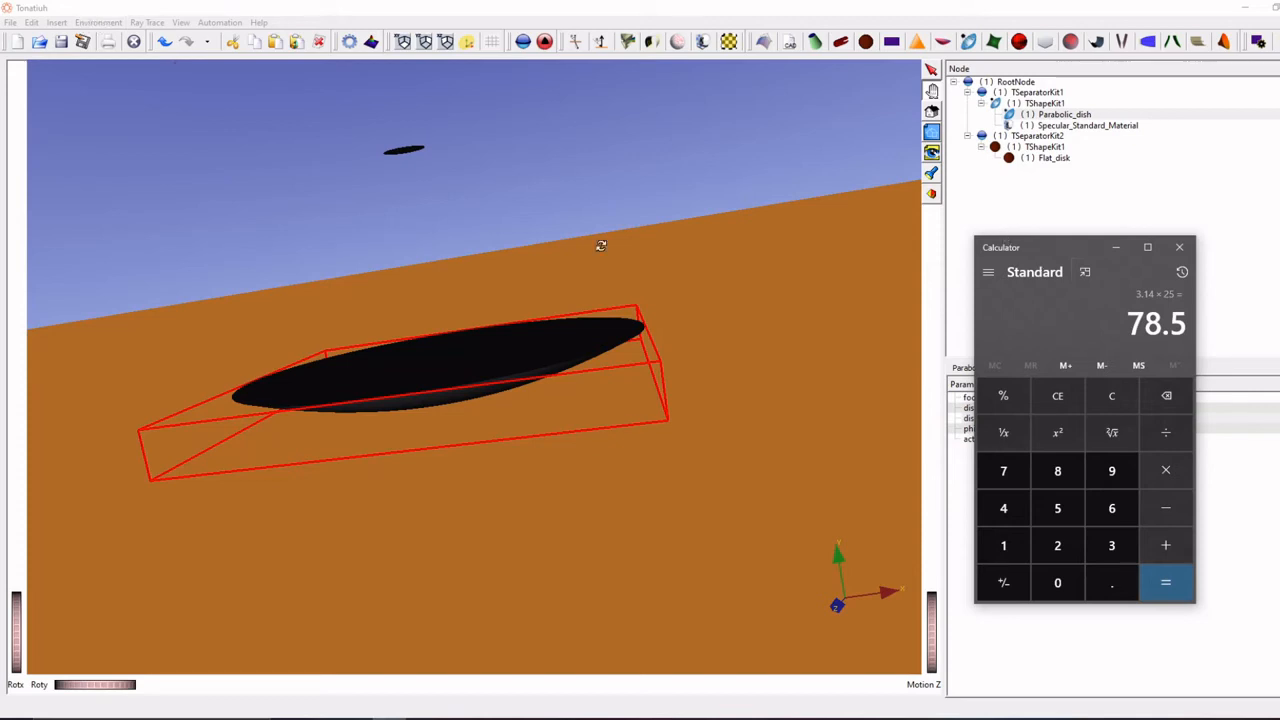
- Multiply the aperture area by the irradiance of 1000 and divide by 1000 to get the incident power in kilowatts
key(asterisk)
text(1000)
key(Return)
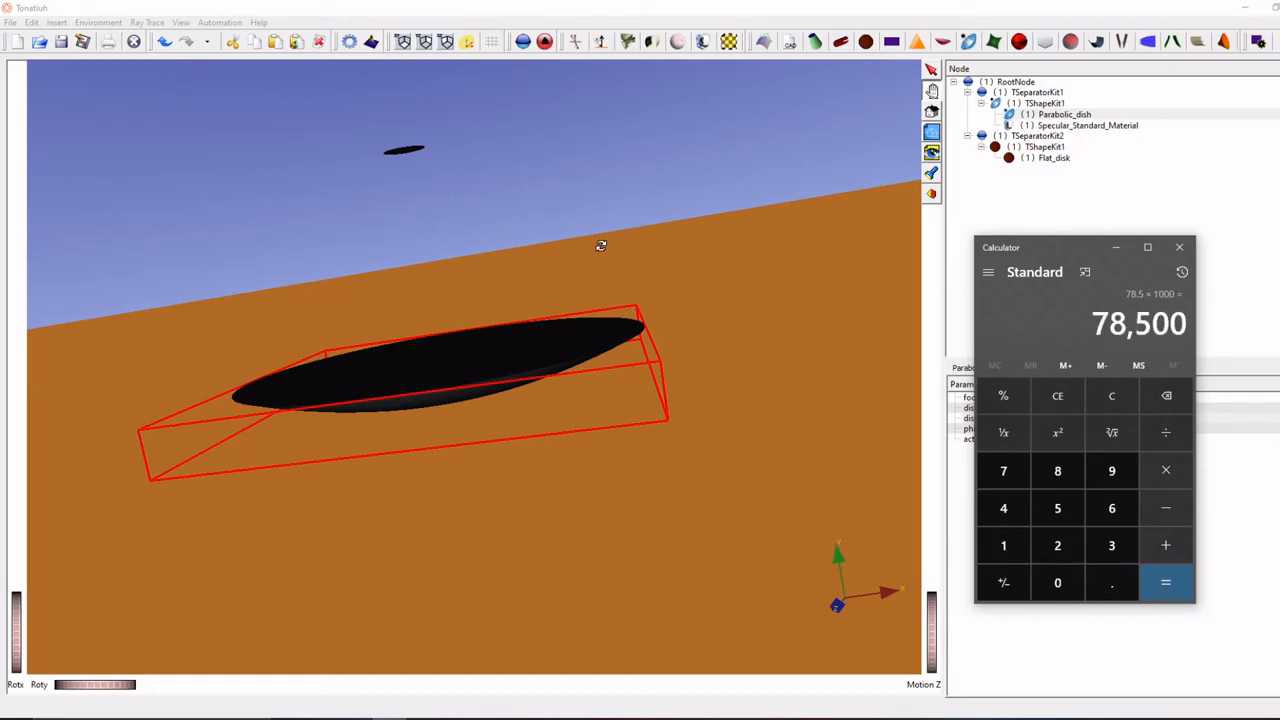
key(slash)
text(1000)
key(Return)
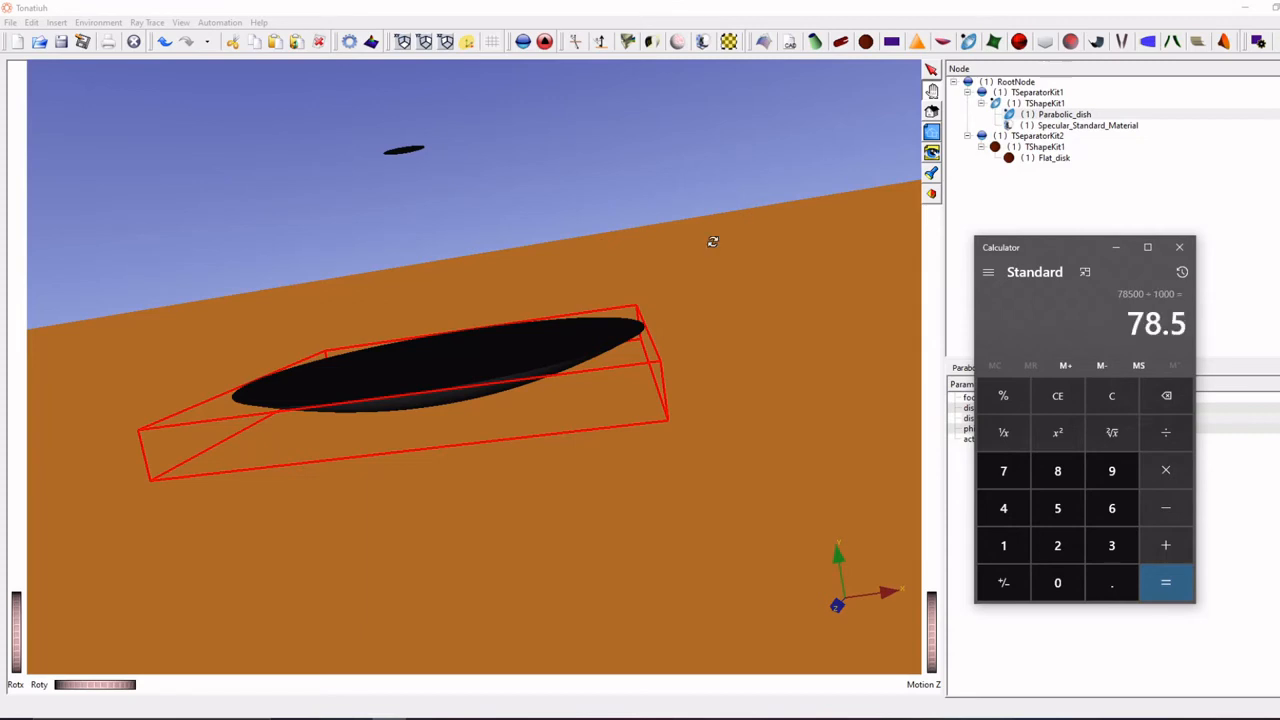
- Put Calculator away and confirm 50000000 as the number of rays in Tonatiuh's ray trace options
drag(1128, 322, 1188, 328)
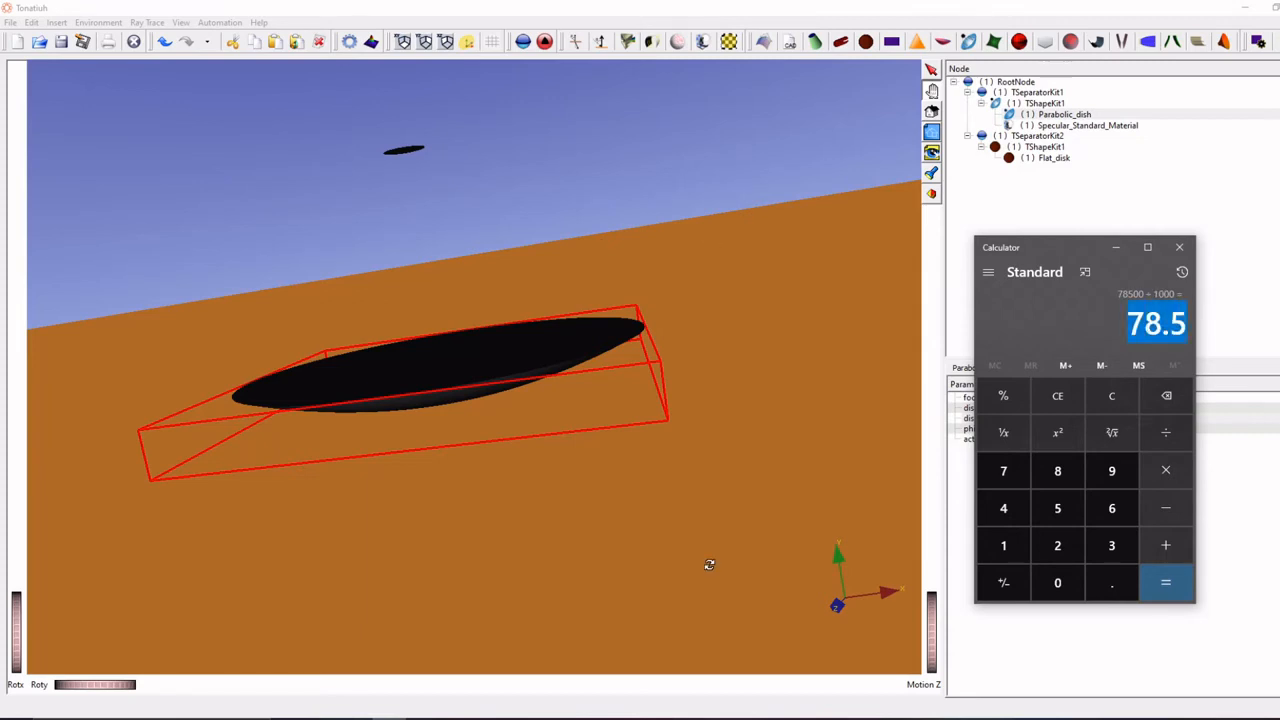
click(1116, 247)
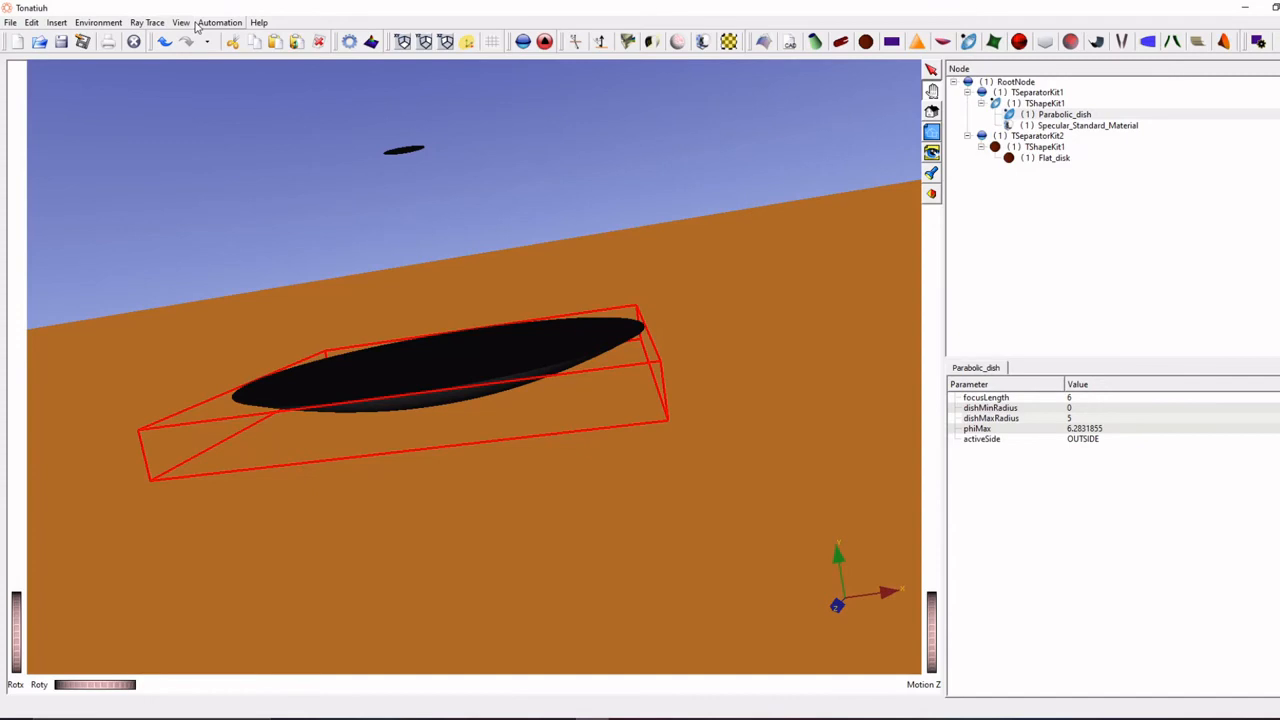
click(147, 22)
click(172, 89)
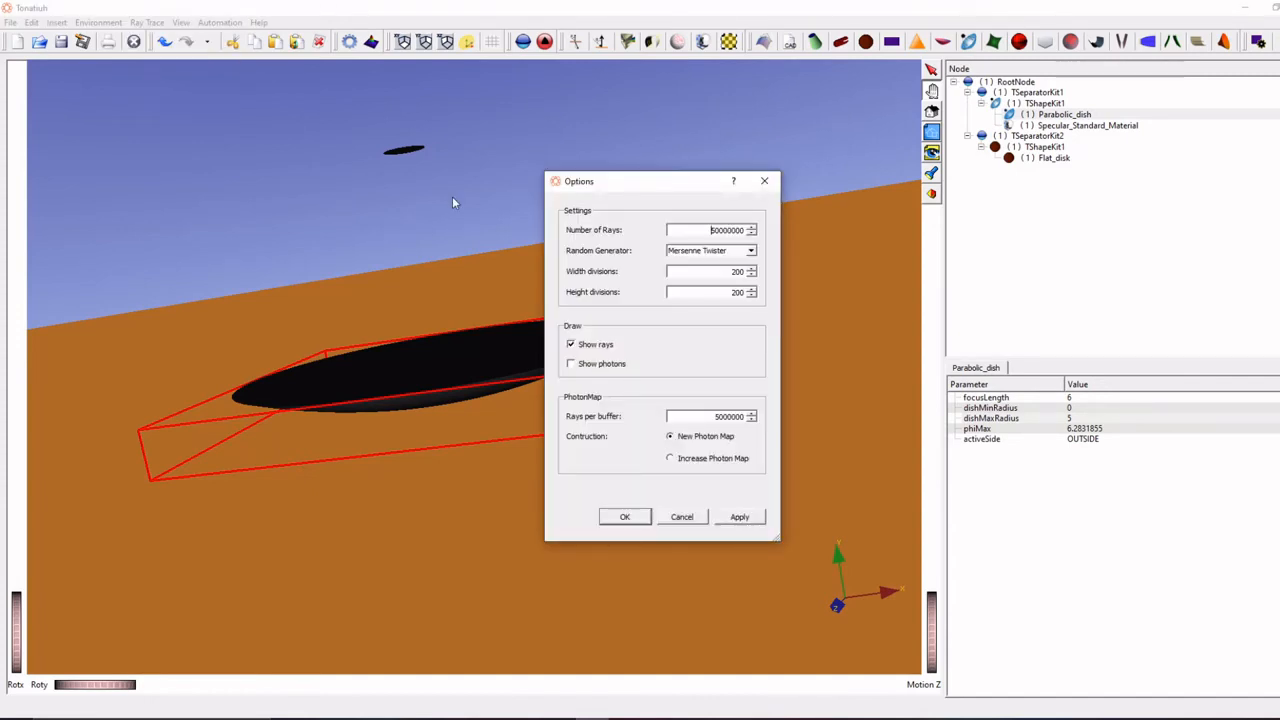
drag(711, 230, 820, 234)
text(50000000)
double_click(714, 231)
click(625, 517)
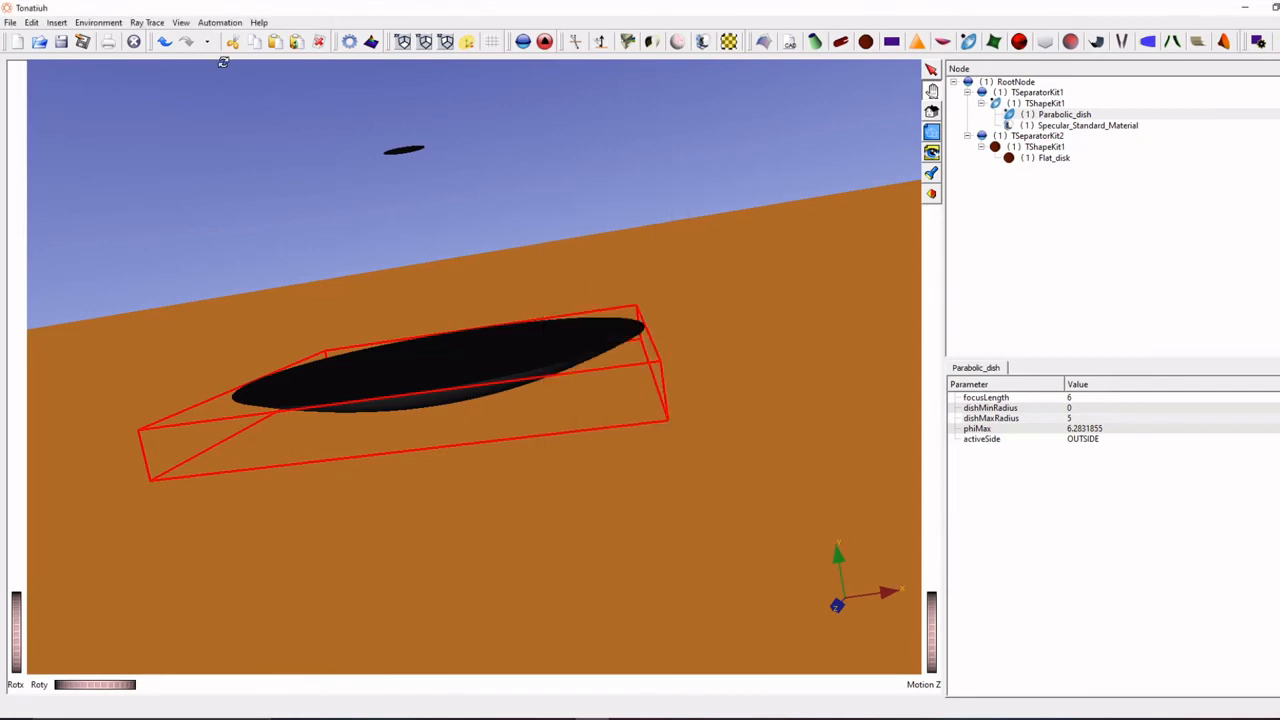
- Review the sun shape and irradiance in the sun light definition and accept it without changes
click(100, 22)
mouse_move(146, 37)
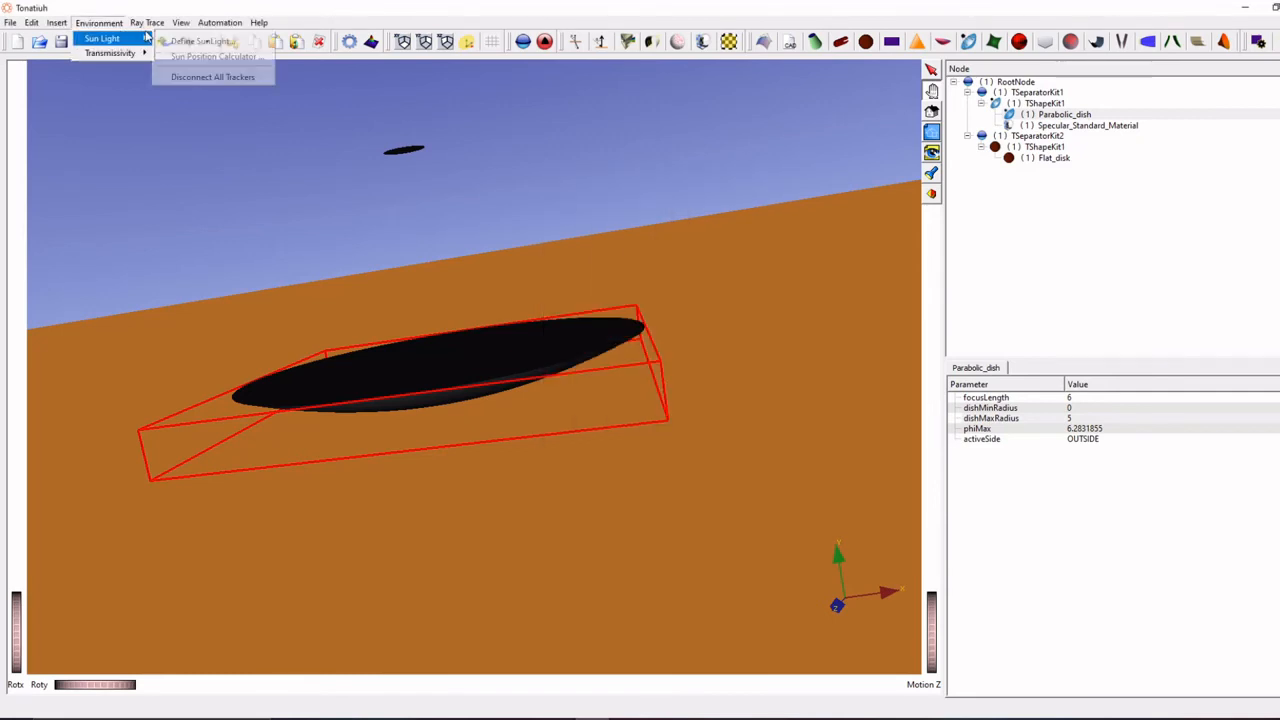
click(195, 40)
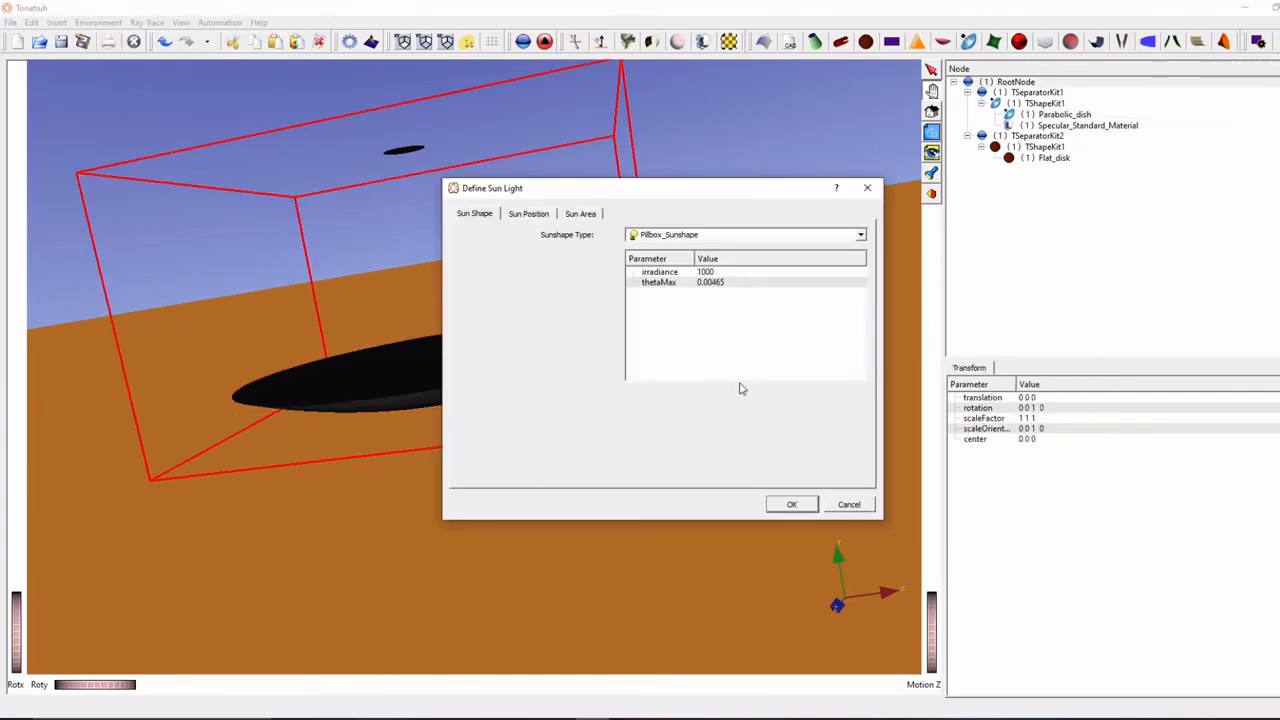
click(785, 505)
- Check the number of rays in the ray trace options again and leave them without changes
click(147, 22)
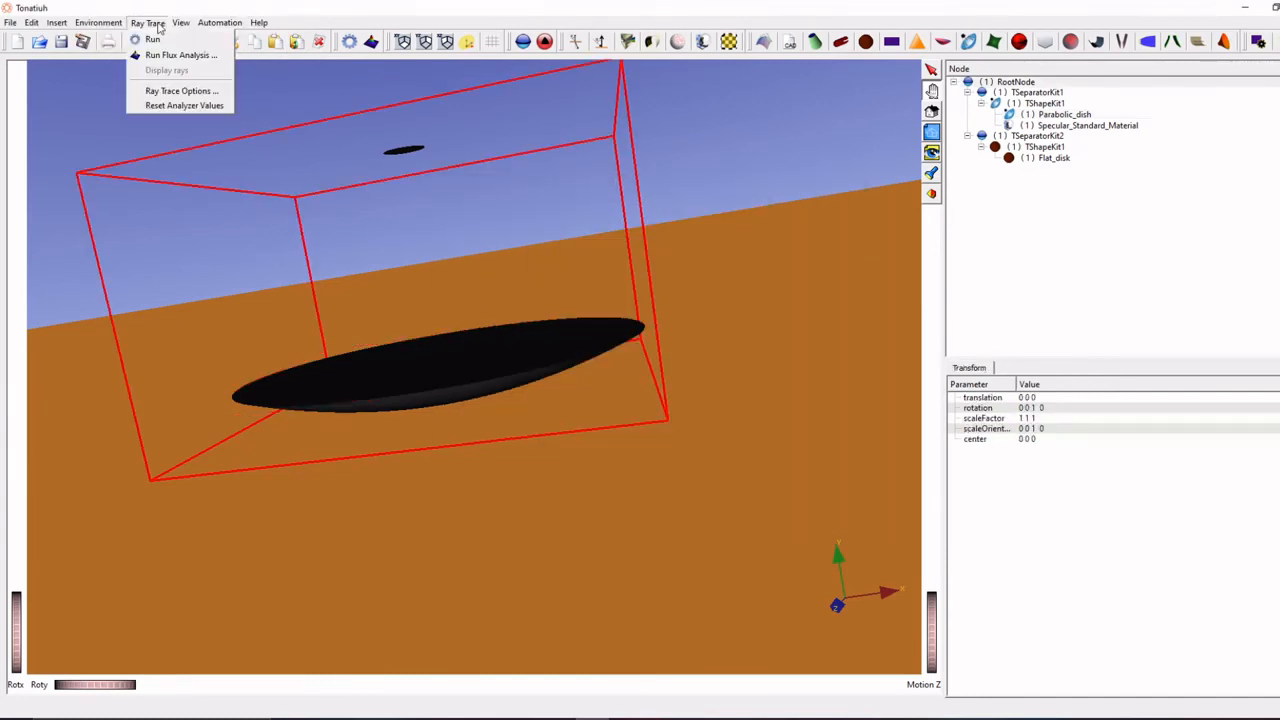
click(180, 90)
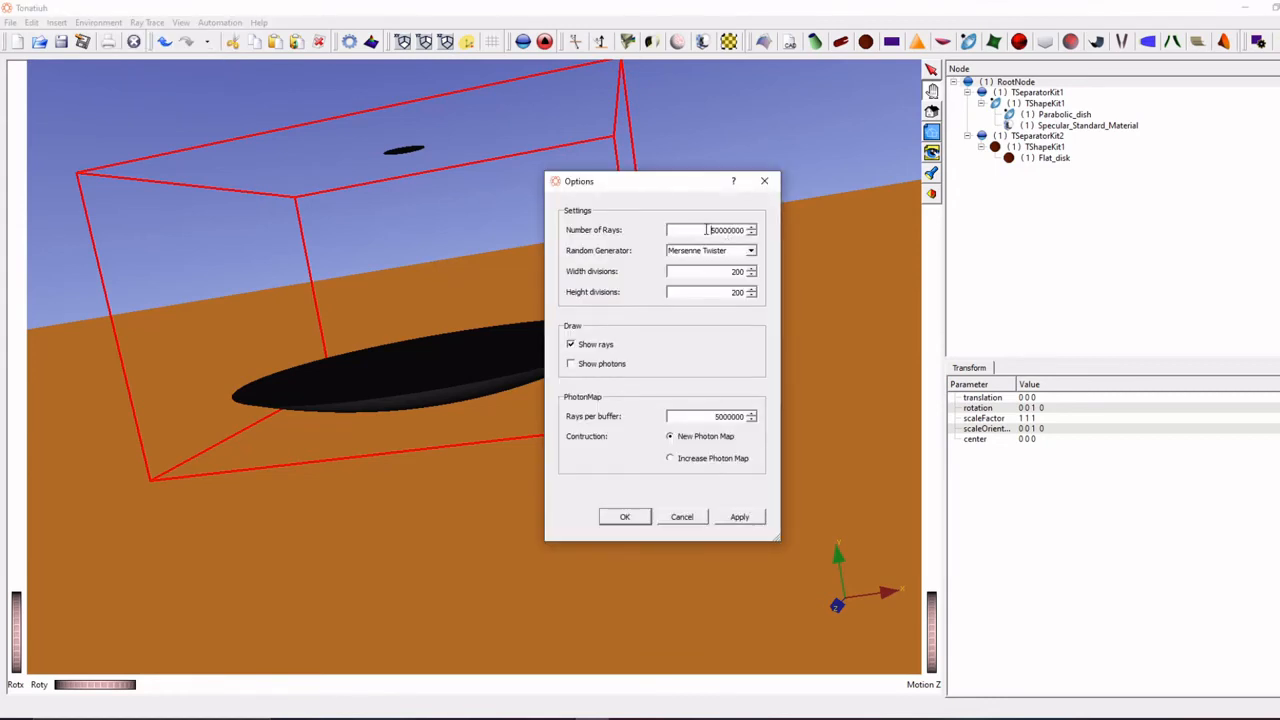
text(00 ÷ 1000 =)
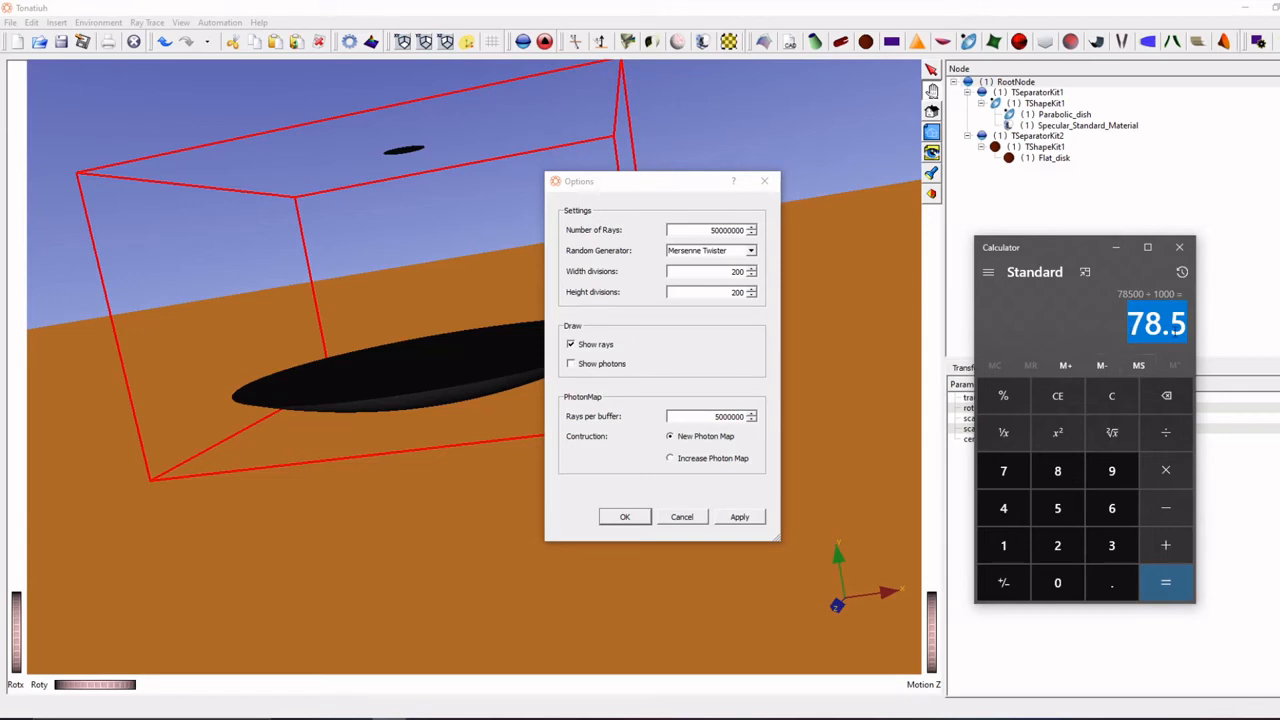
click(681, 517)
- Start a ray trace run with binary photon export to the dish collector's data folder under the file name dish
click(148, 22)
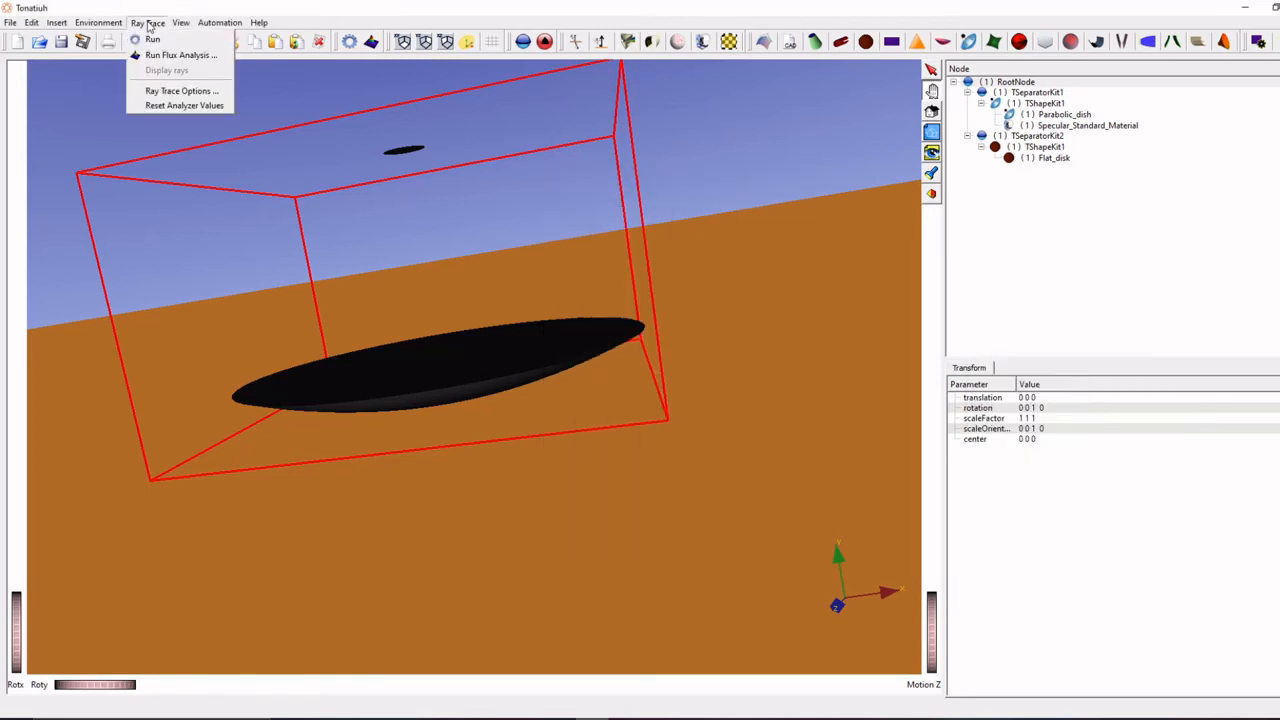
click(151, 38)
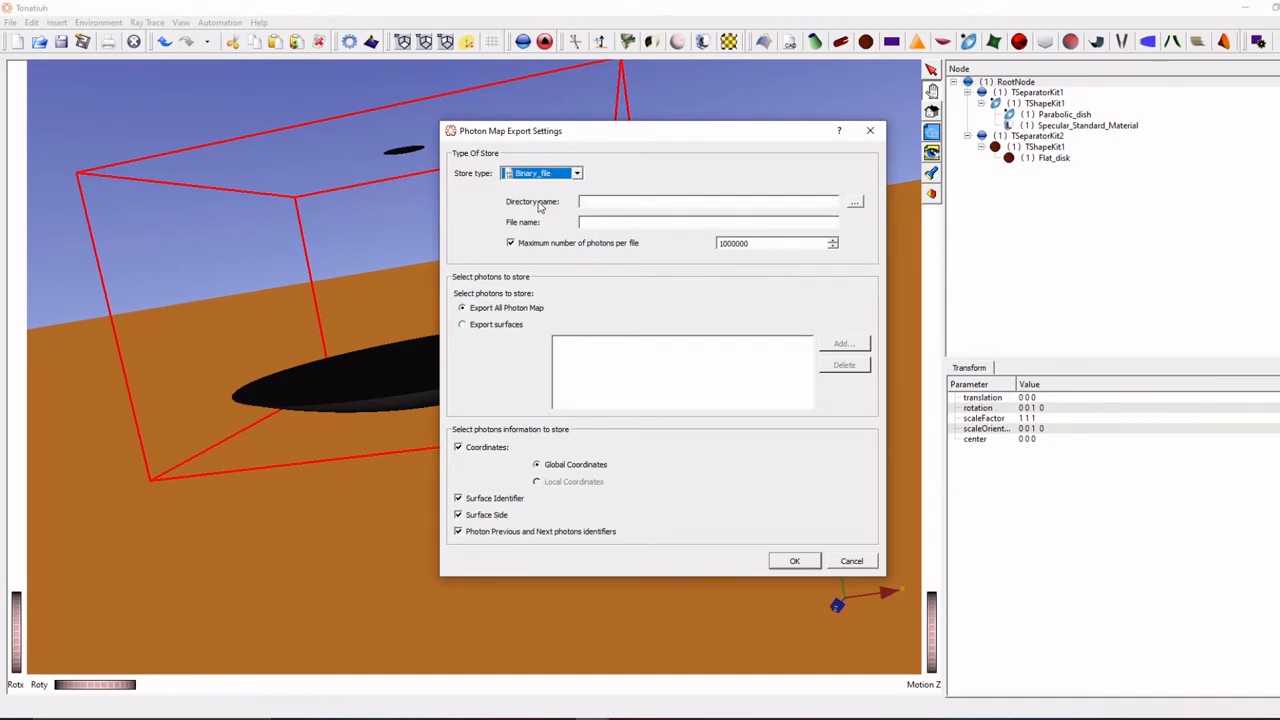
click(853, 203)
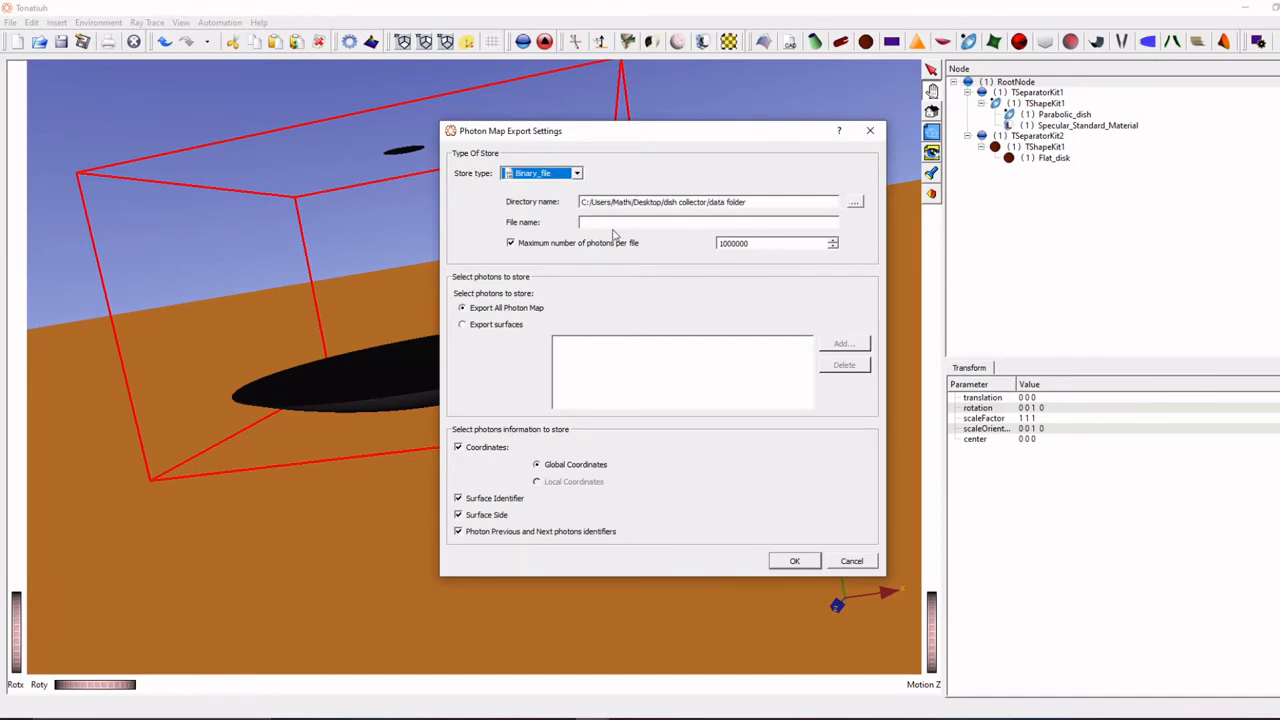
click(613, 223)
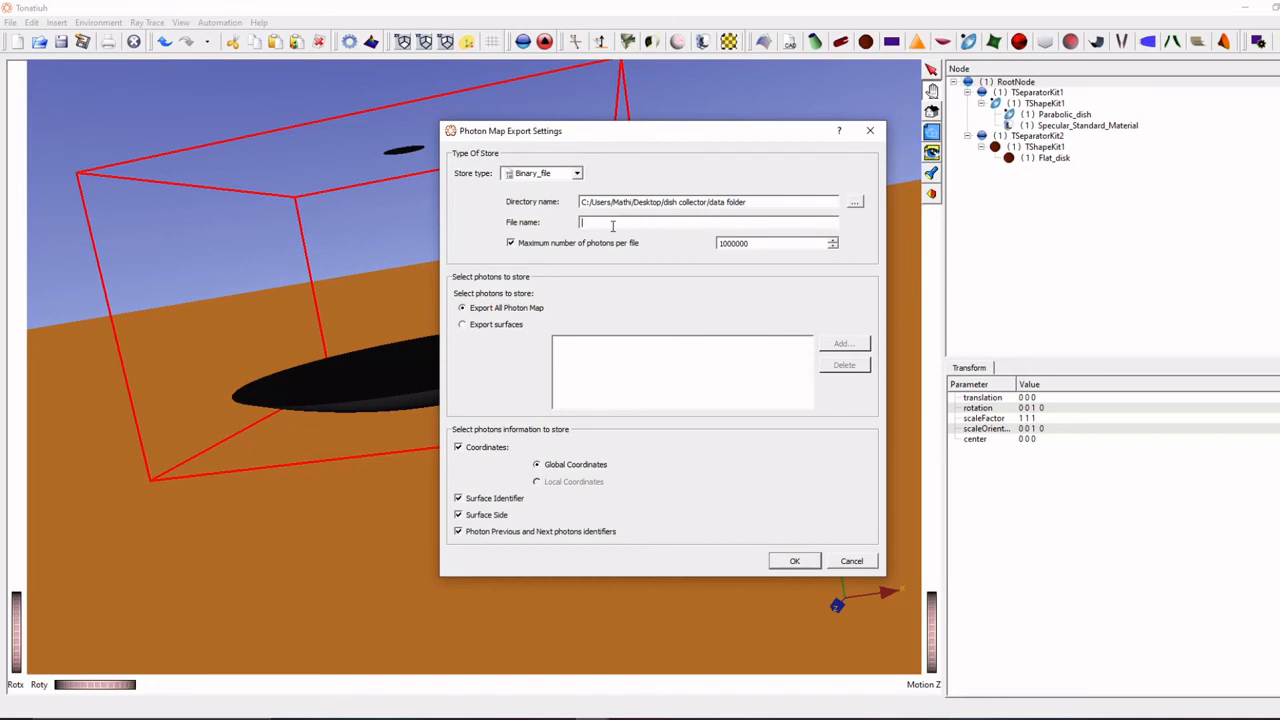
text(dish)
- Restrict the photon export to TShapeKit1 under TSeparatorKit2 with local coordinates, and cancel the export settings
click(462, 324)
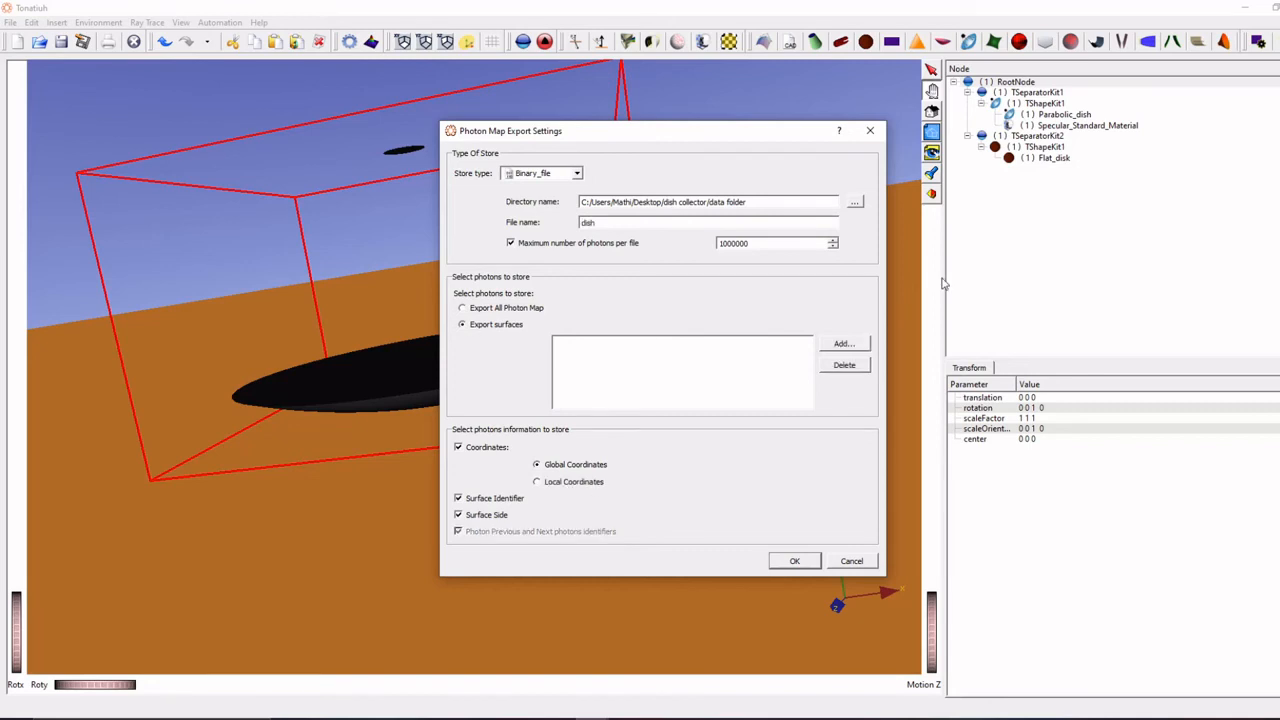
click(843, 343)
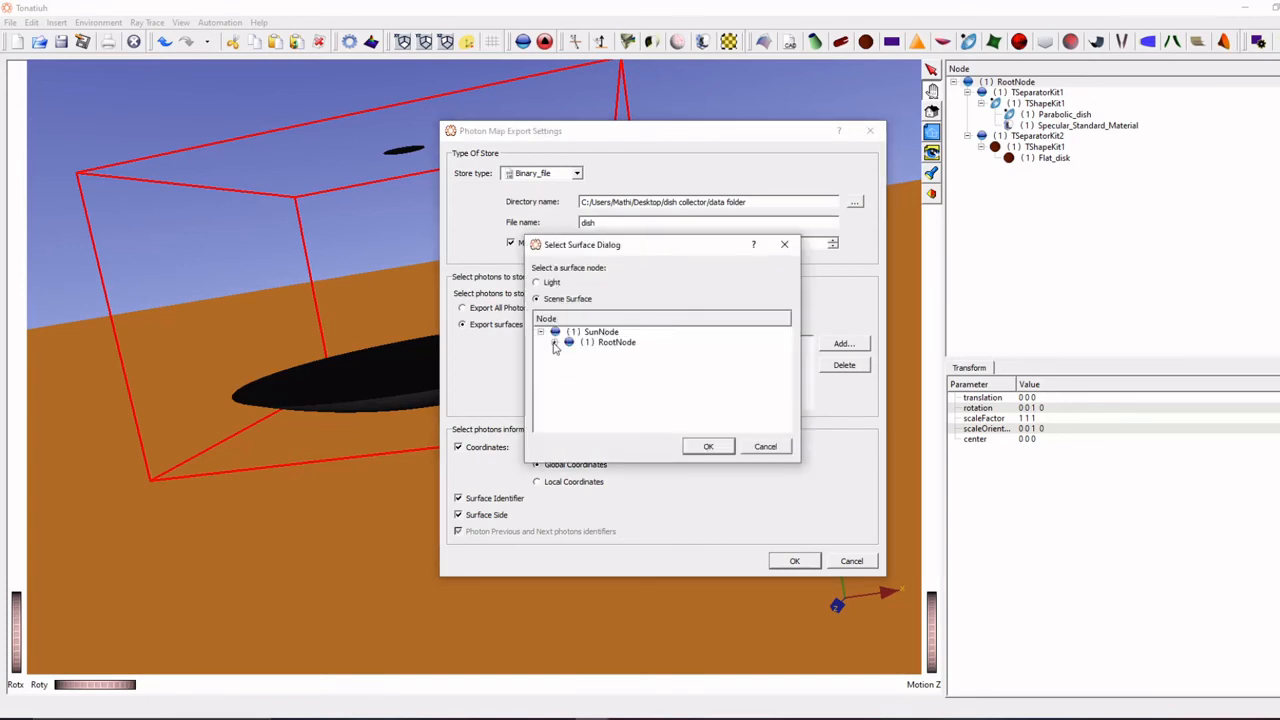
click(555, 343)
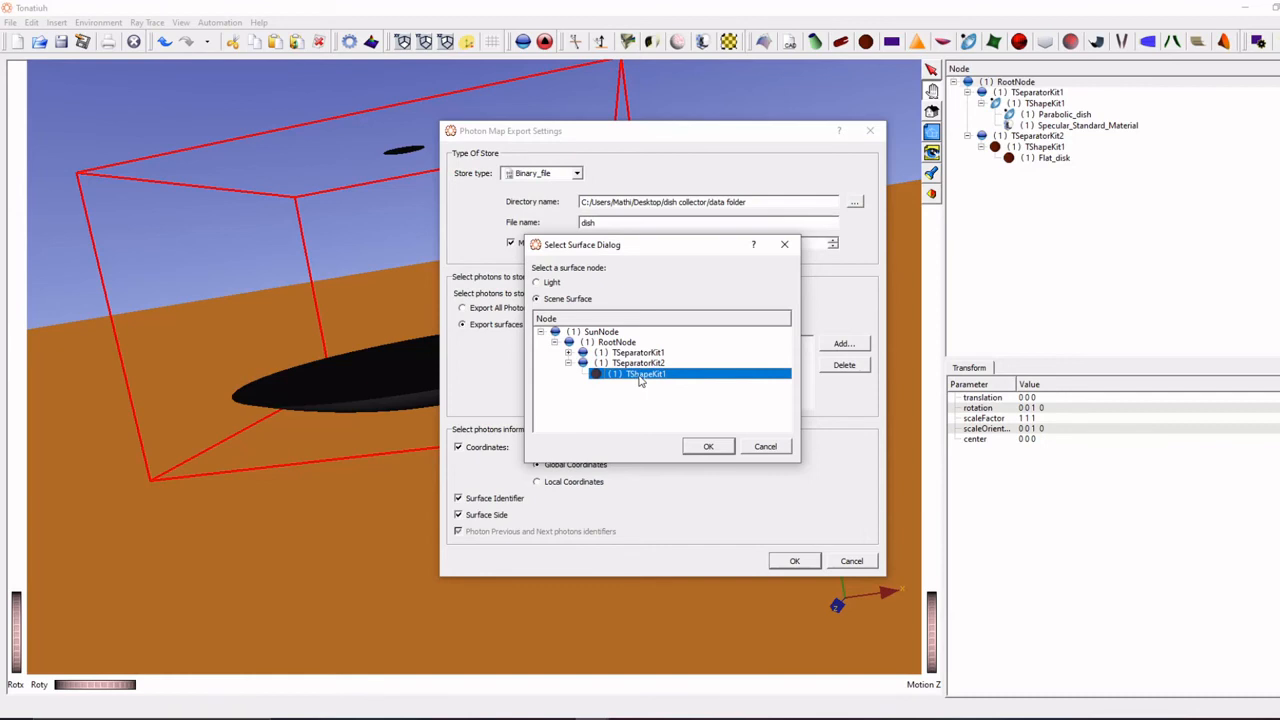
double_click(641, 374)
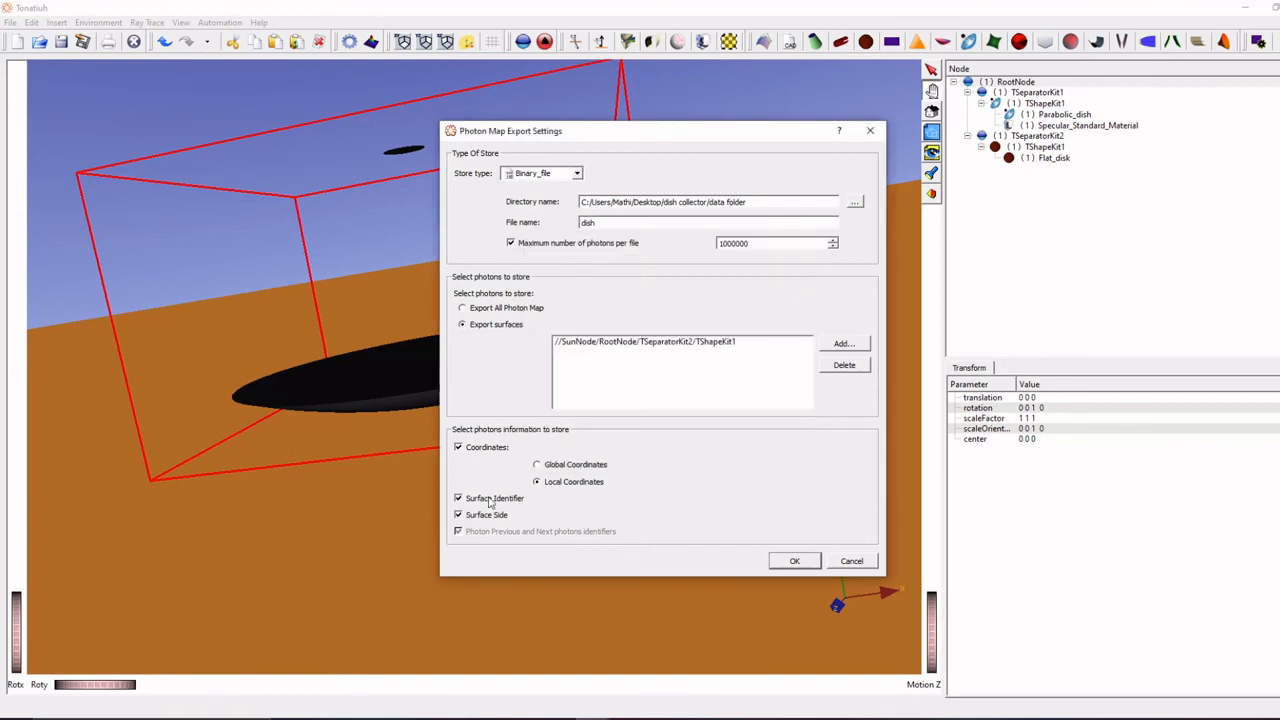
click(495, 499)
click(851, 562)
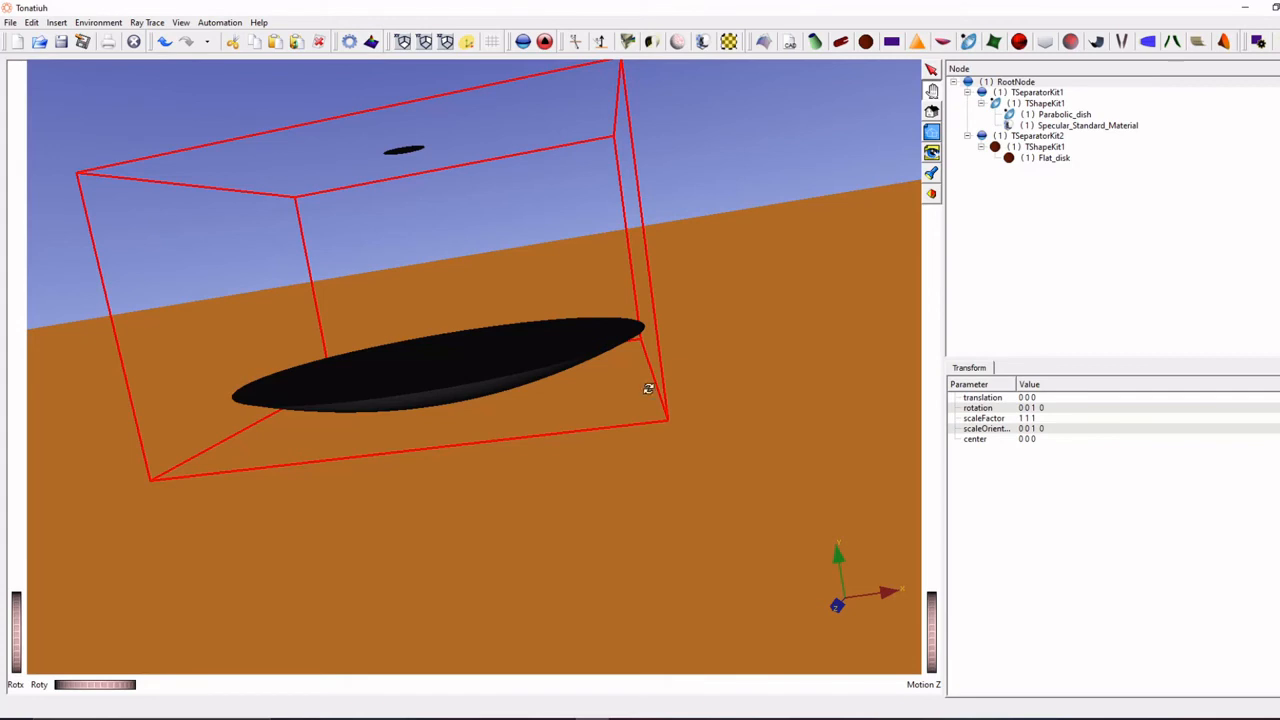
- Switch to the data folder in File Explorer, look through the exported dish .dat files and open dish_parameters.txt
click(356, 718)
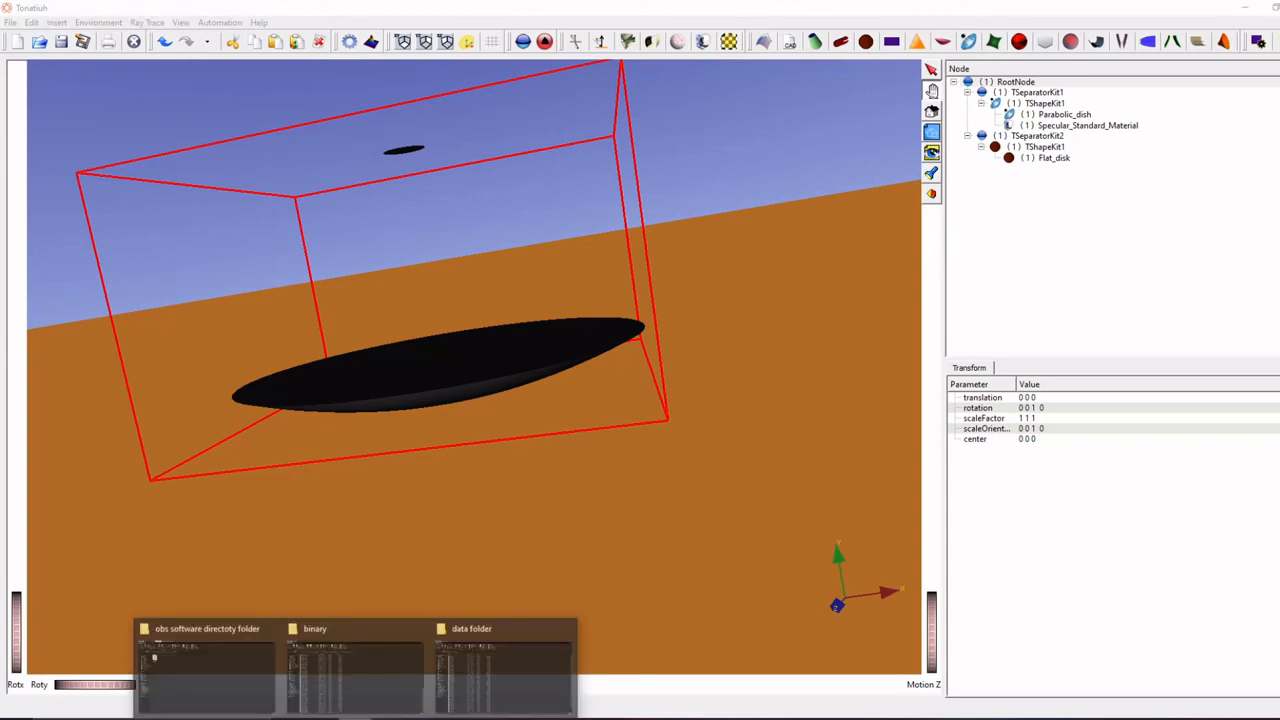
click(503, 665)
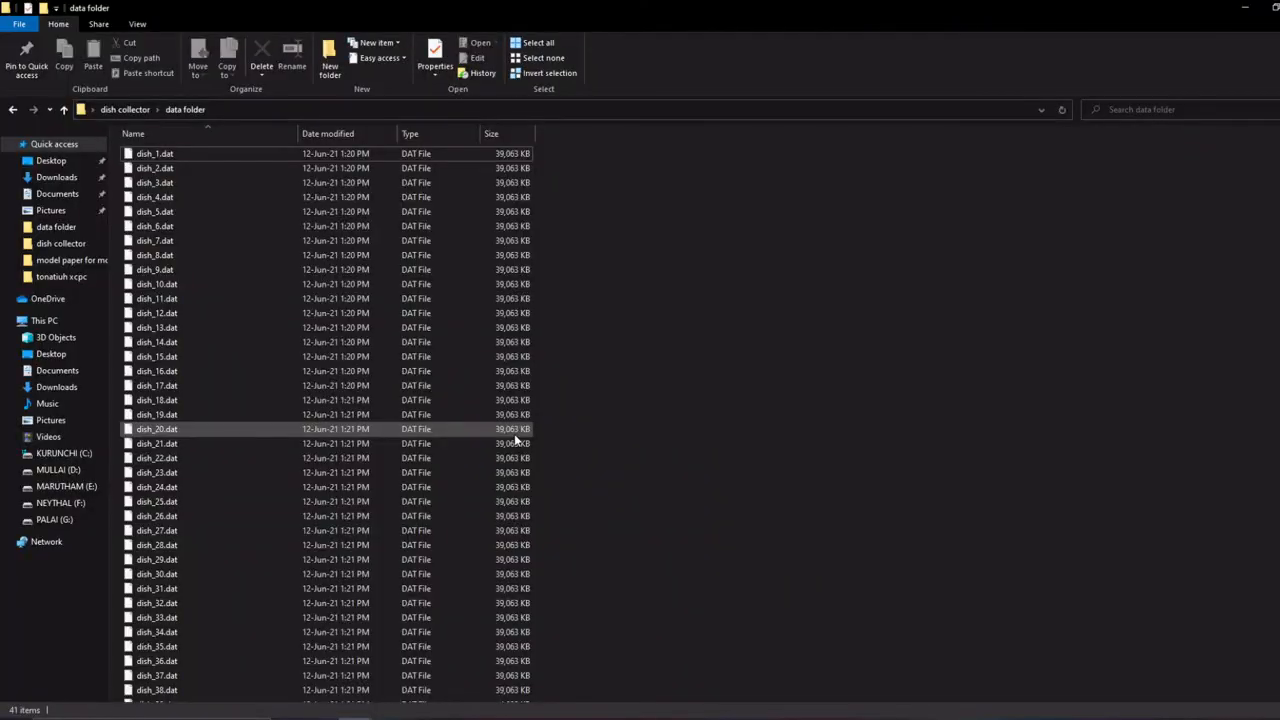
scroll(443, 470, down, 1)
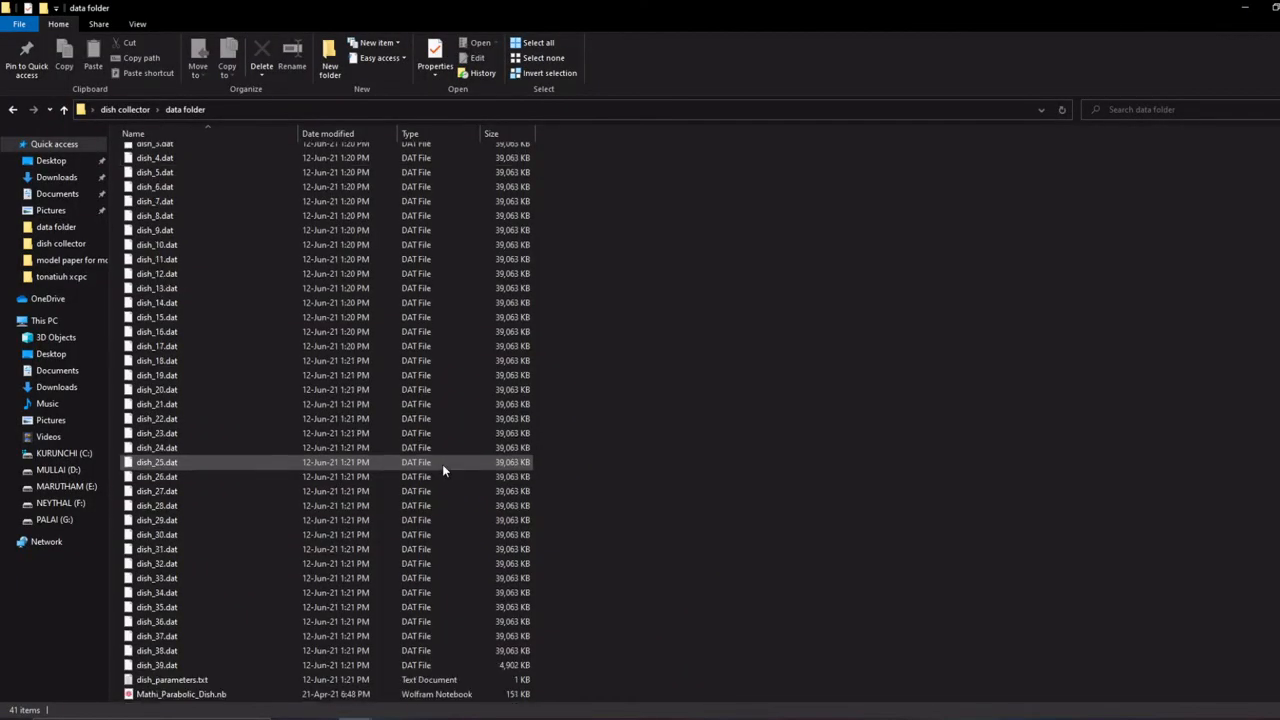
scroll(442, 464, up, 1)
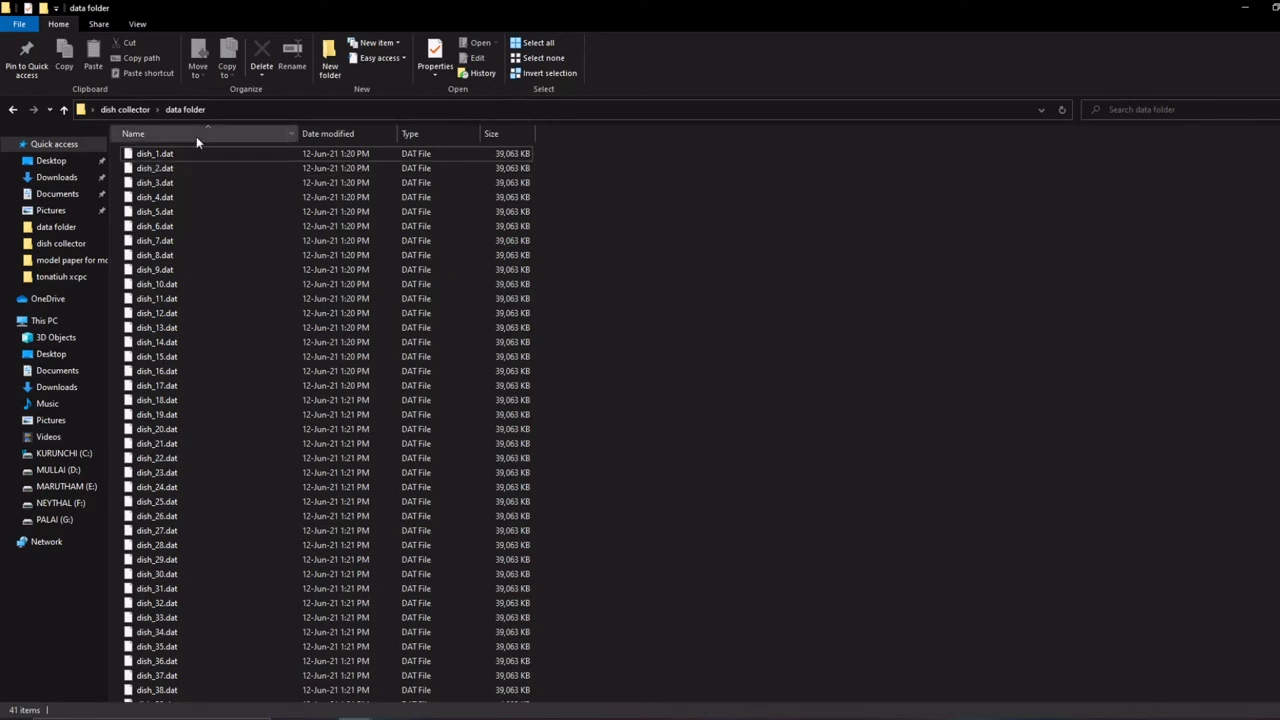
scroll(191, 666, down, 1)
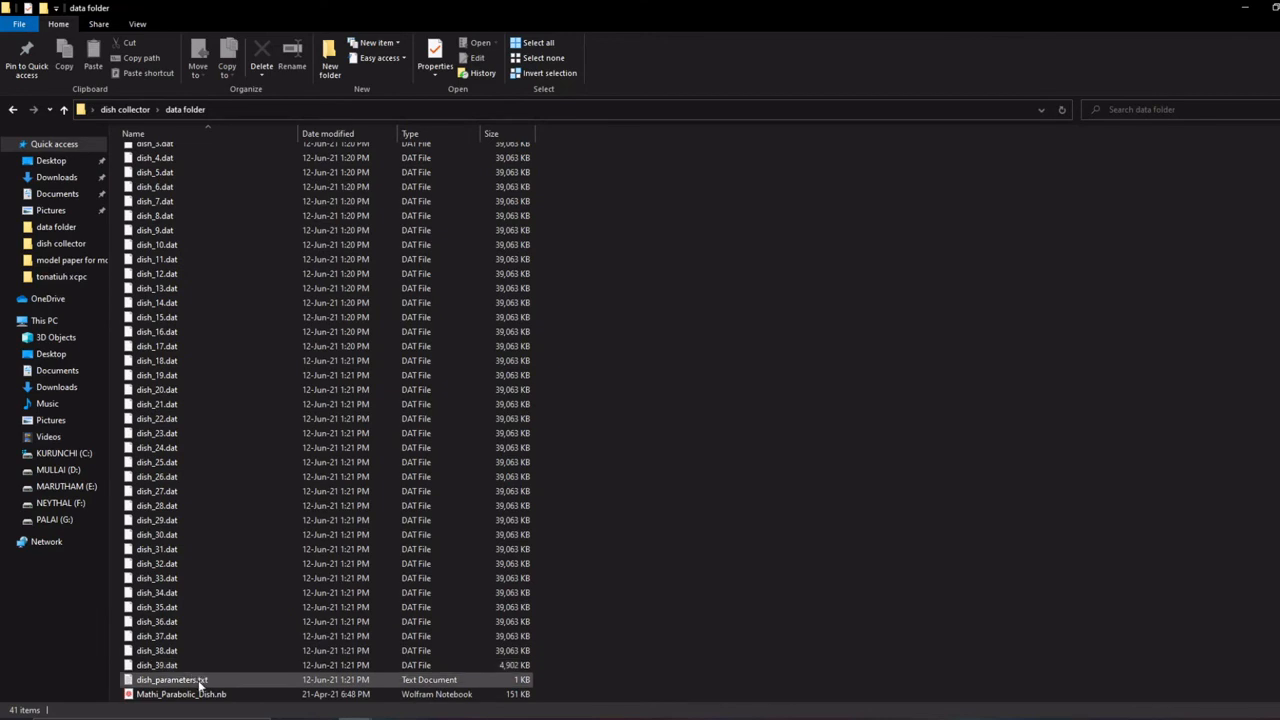
double_click(172, 680)
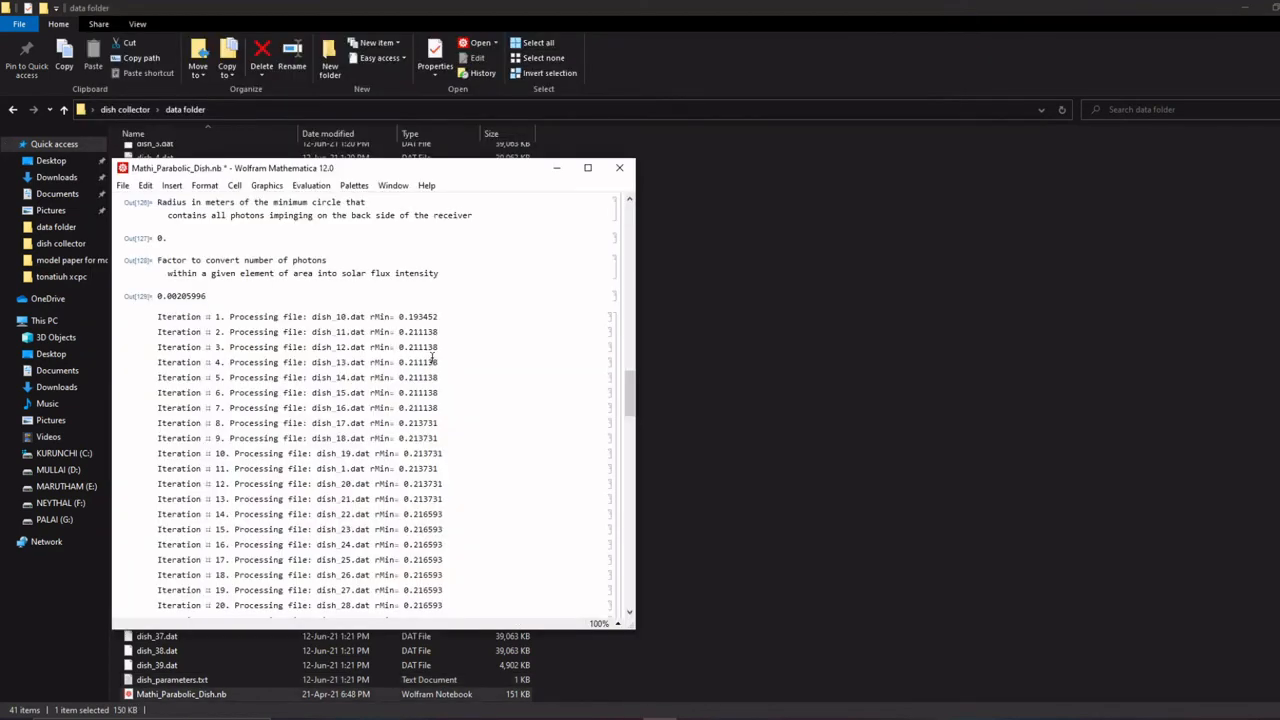
- In the Mathematica notebook, set powerPerPhoton to 0.00205996 and evaluate the whole notebook to get the receiver power
scroll(432, 361, up, 15)
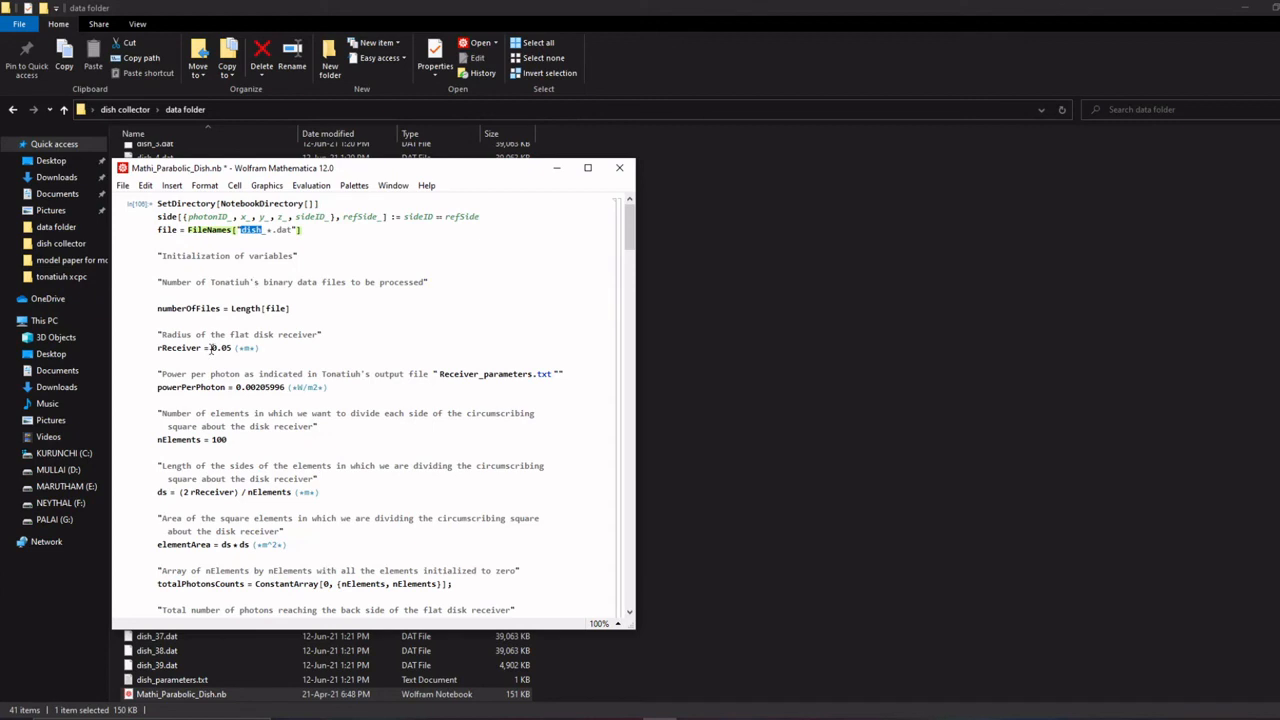
double_click(281, 387)
key(ctrl+c)
drag(282, 387, 289, 387)
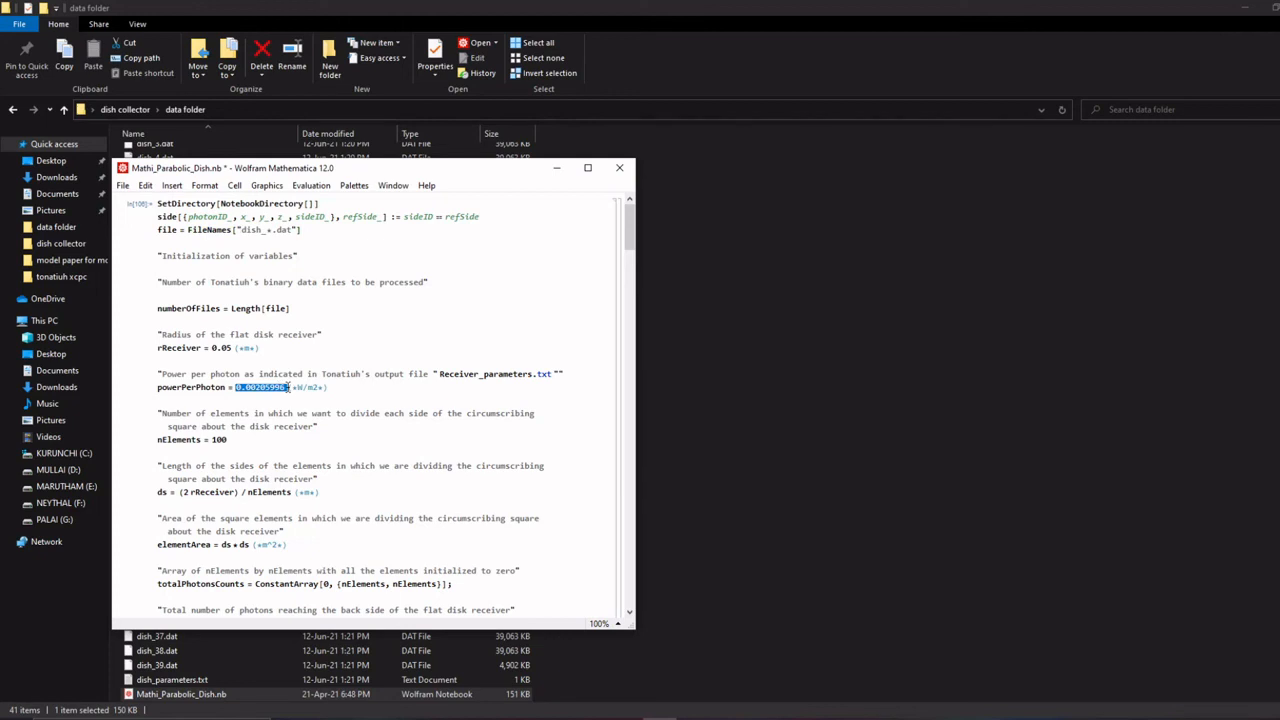
key(ctrl+v)
key(alt+v)
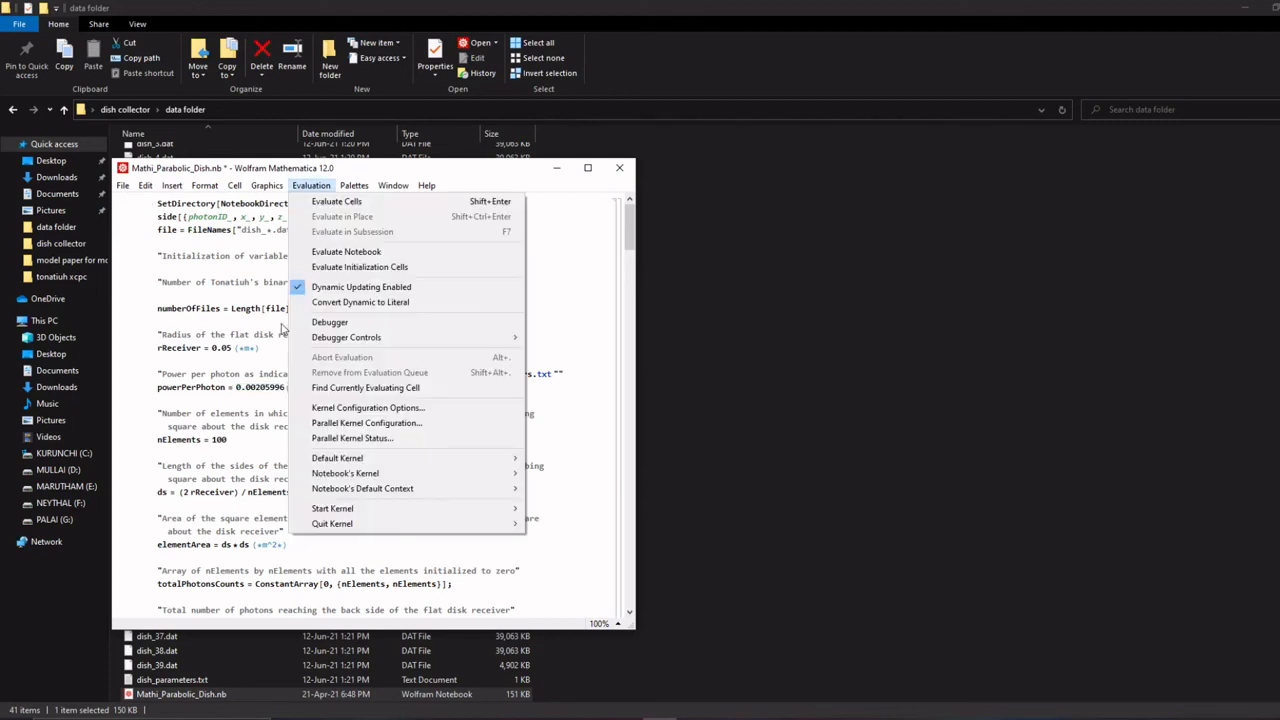
click(348, 252)
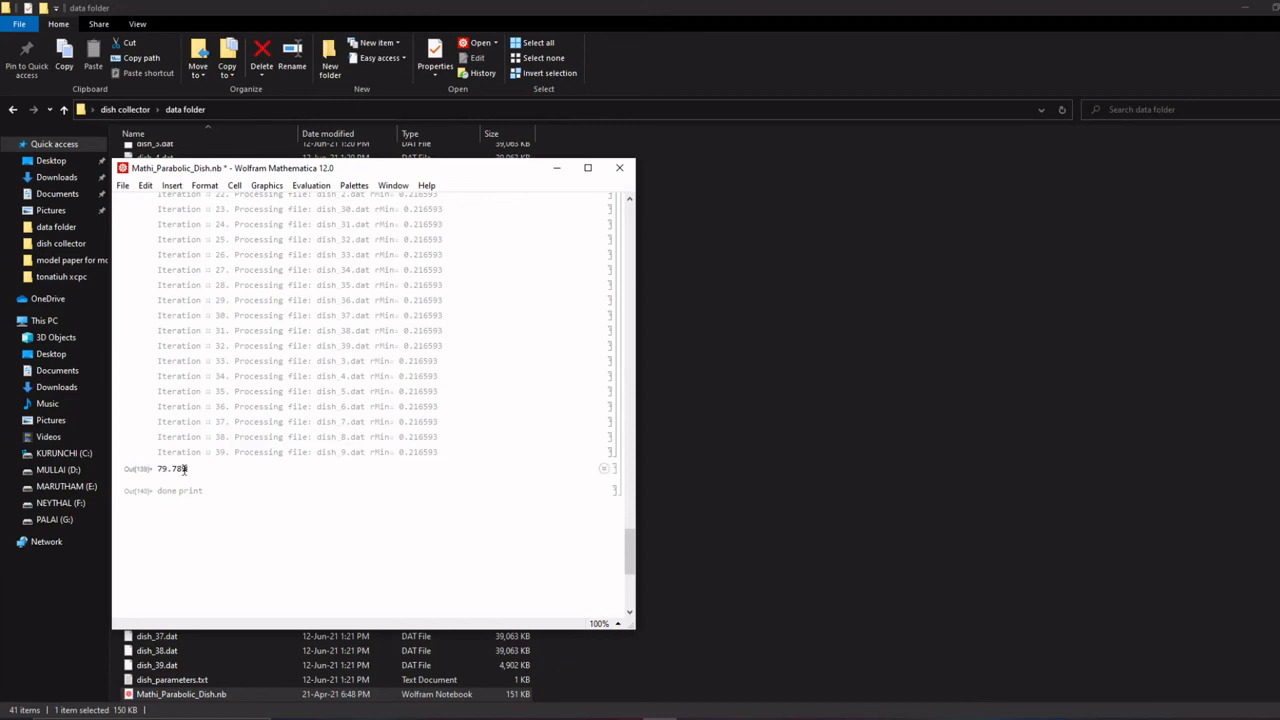
double_click(185, 468)
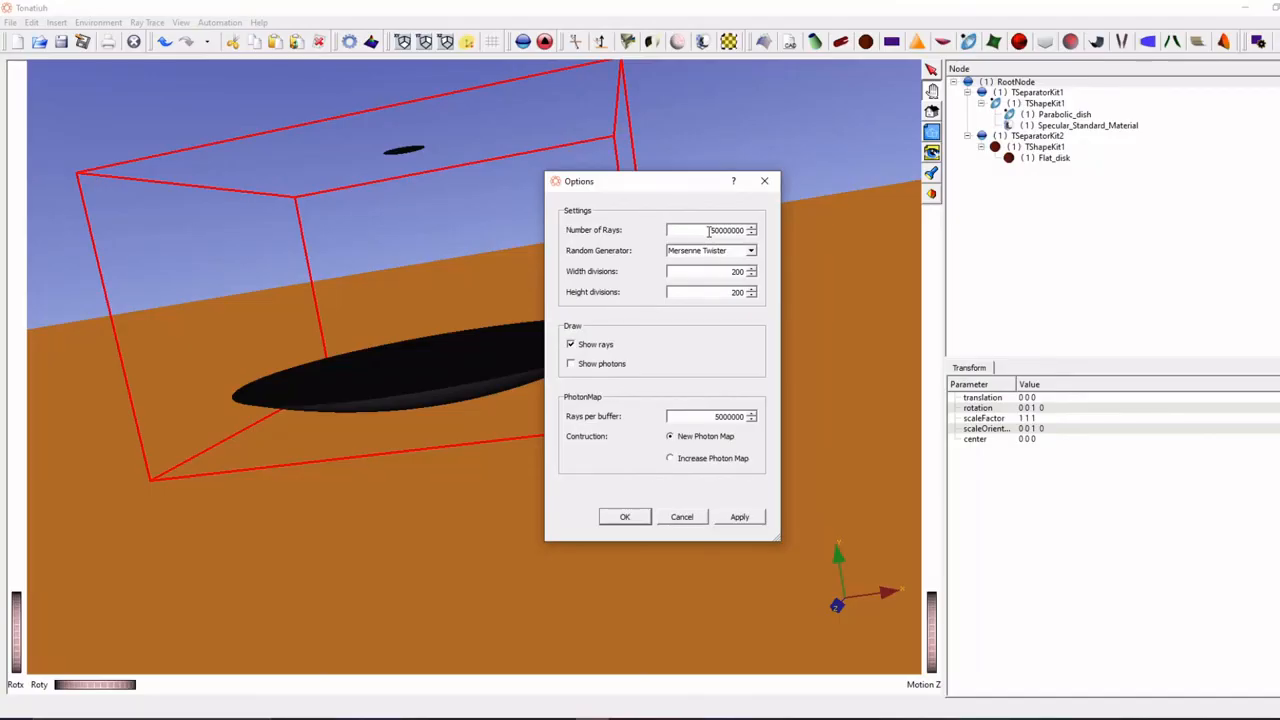
- In Tonatiuh, review the number of rays, the sun position and the reflectivity of the dish's specular material
drag(710, 230, 724, 230)
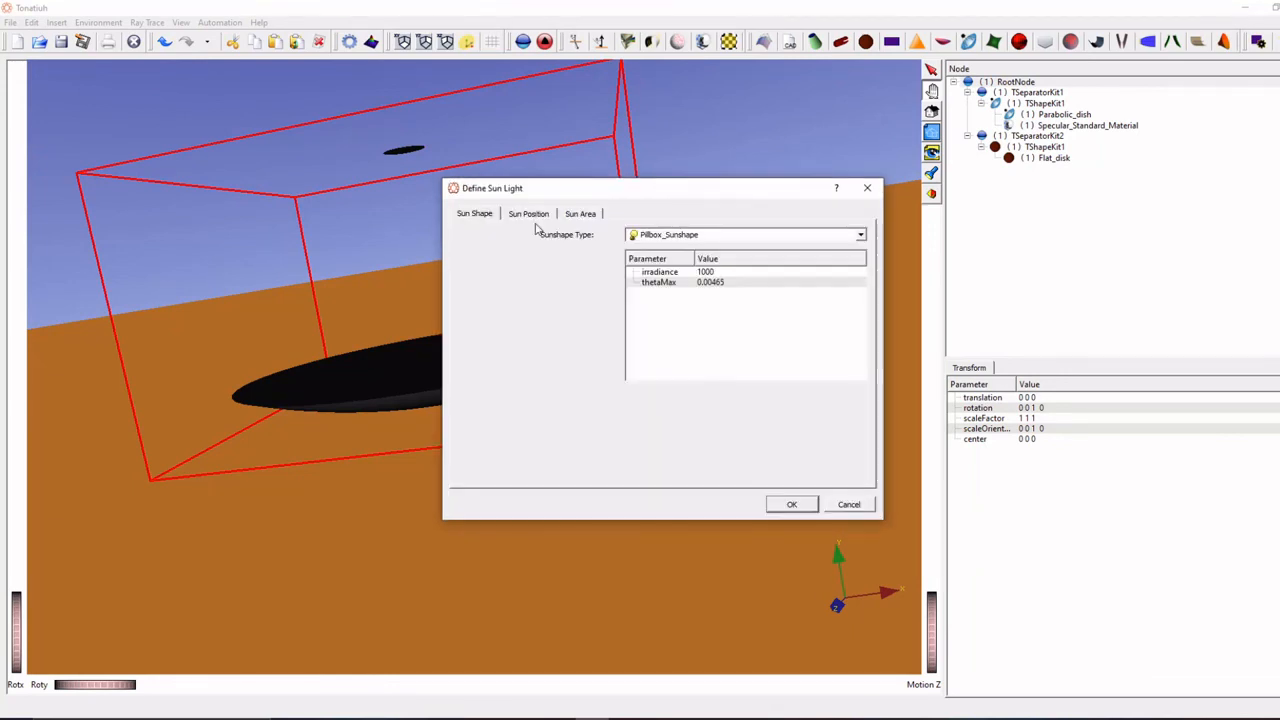
click(530, 214)
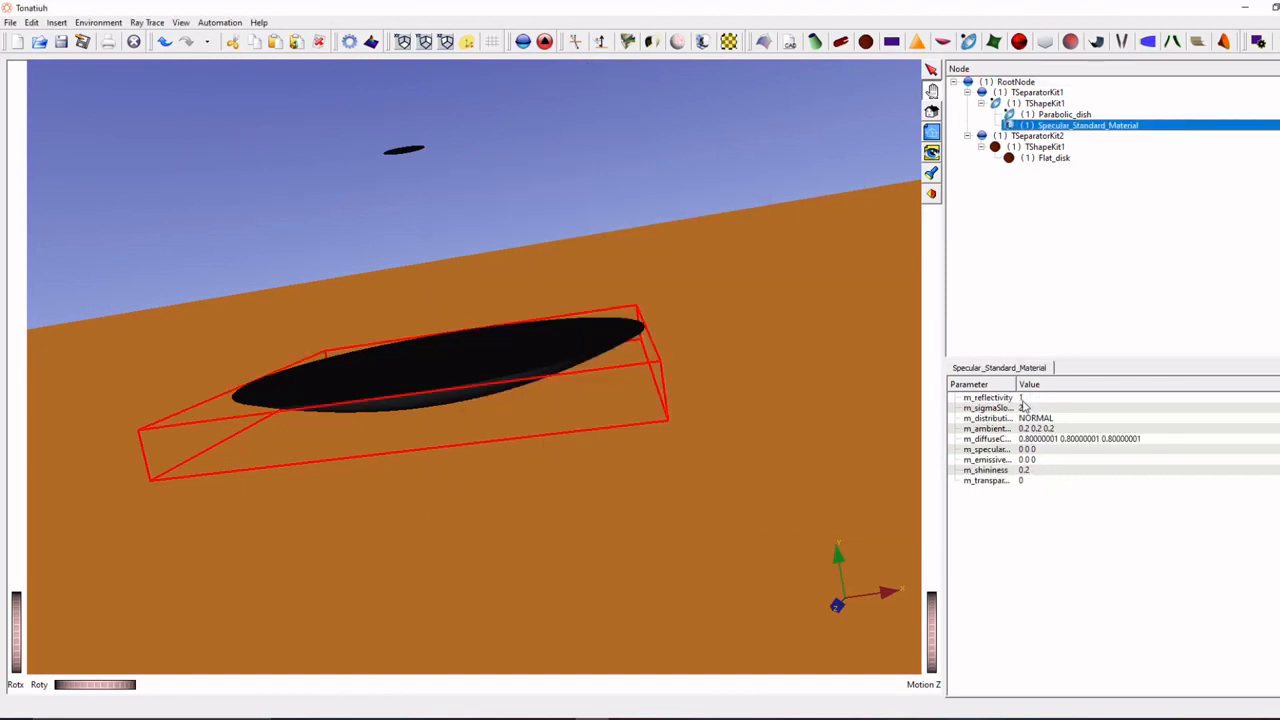
click(1021, 399)
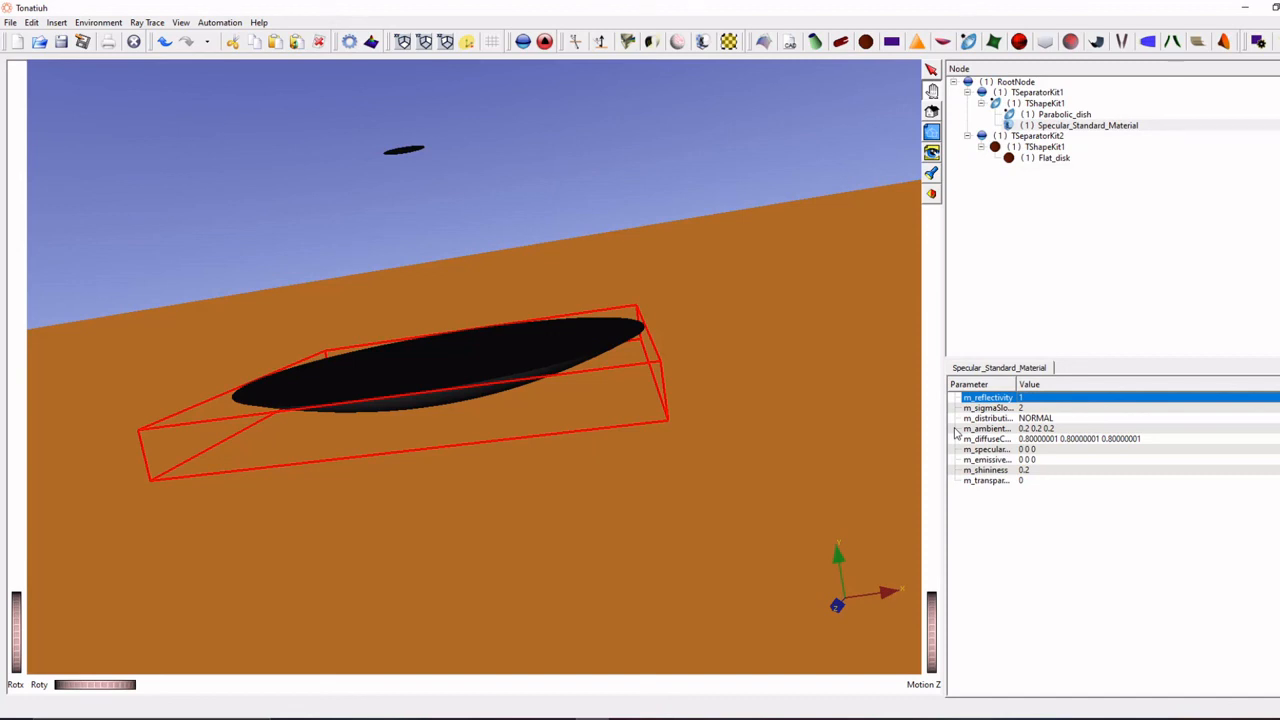
- Switch to Calculator to review the computed incident power, and return to Tonatiuh to look at the sun light options
key(alt+Tab)
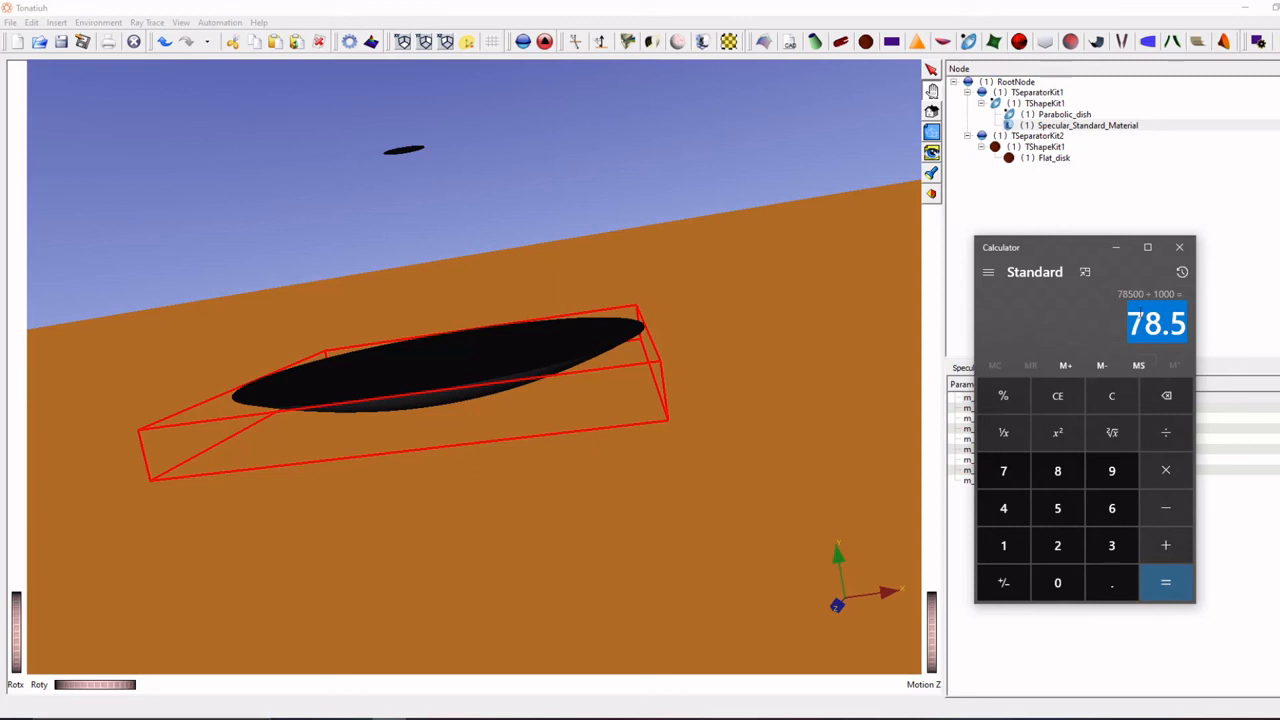
click(483, 437)
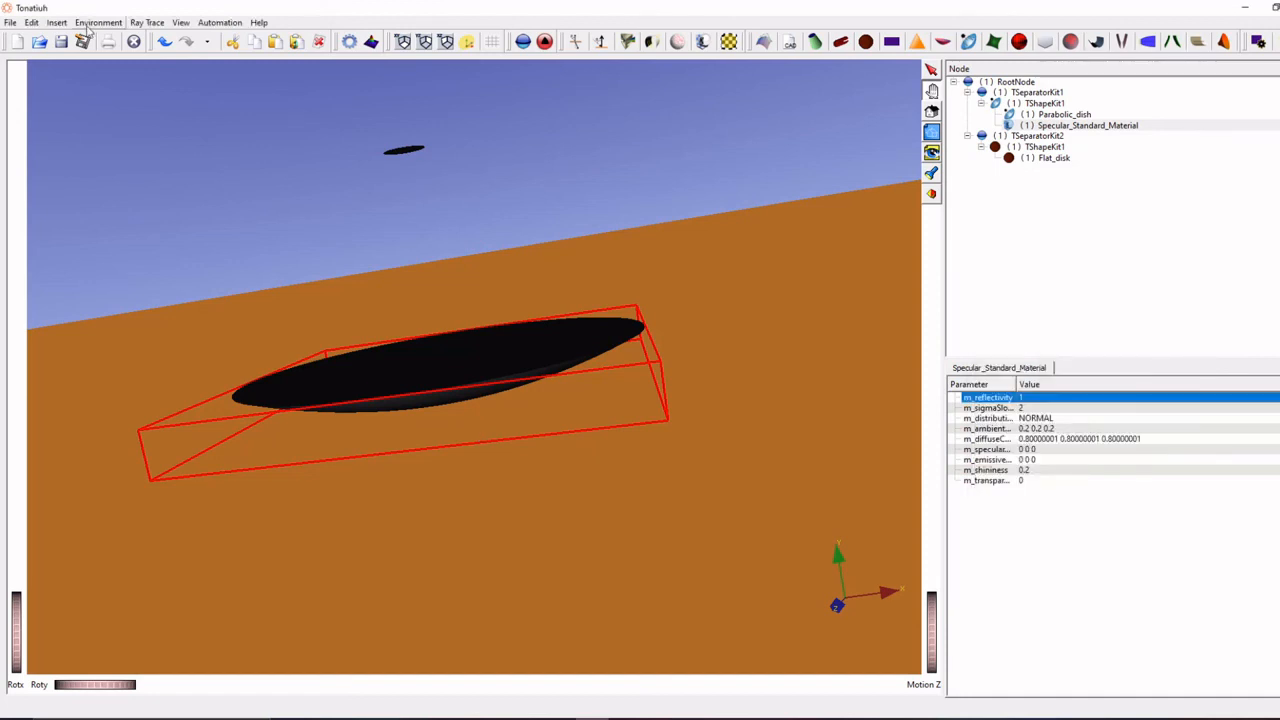
click(96, 22)
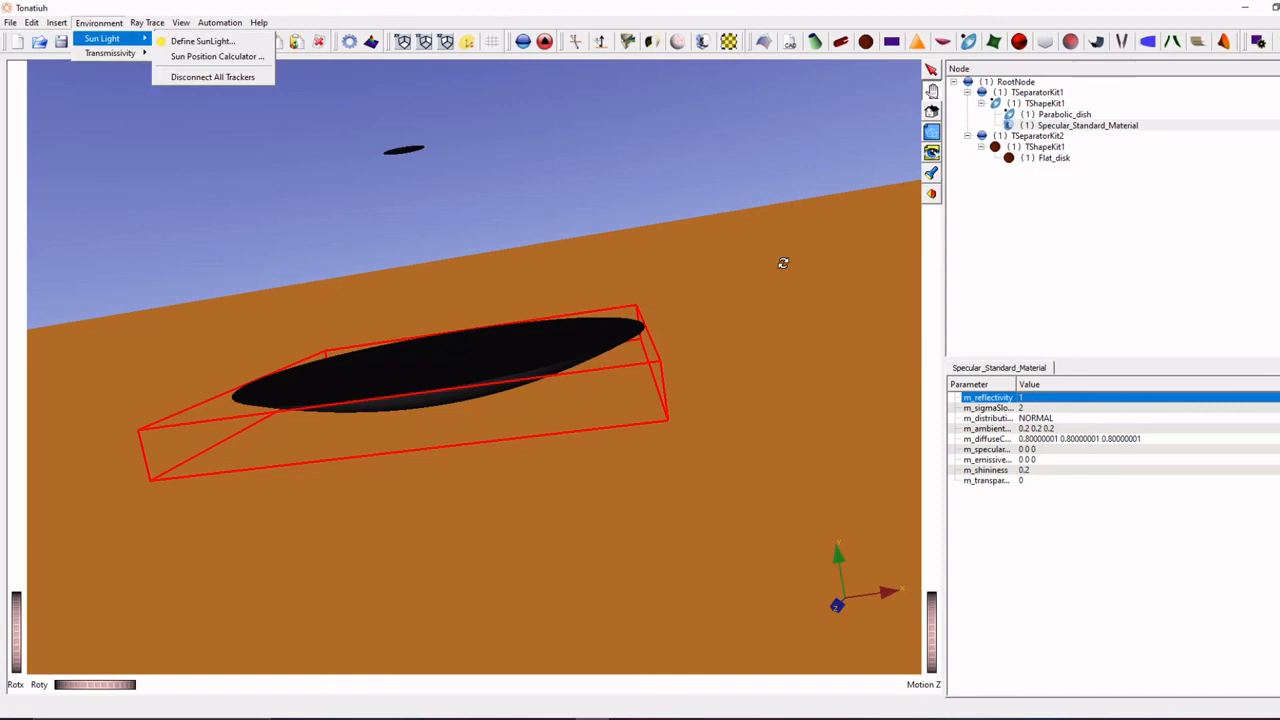
click(747, 358)
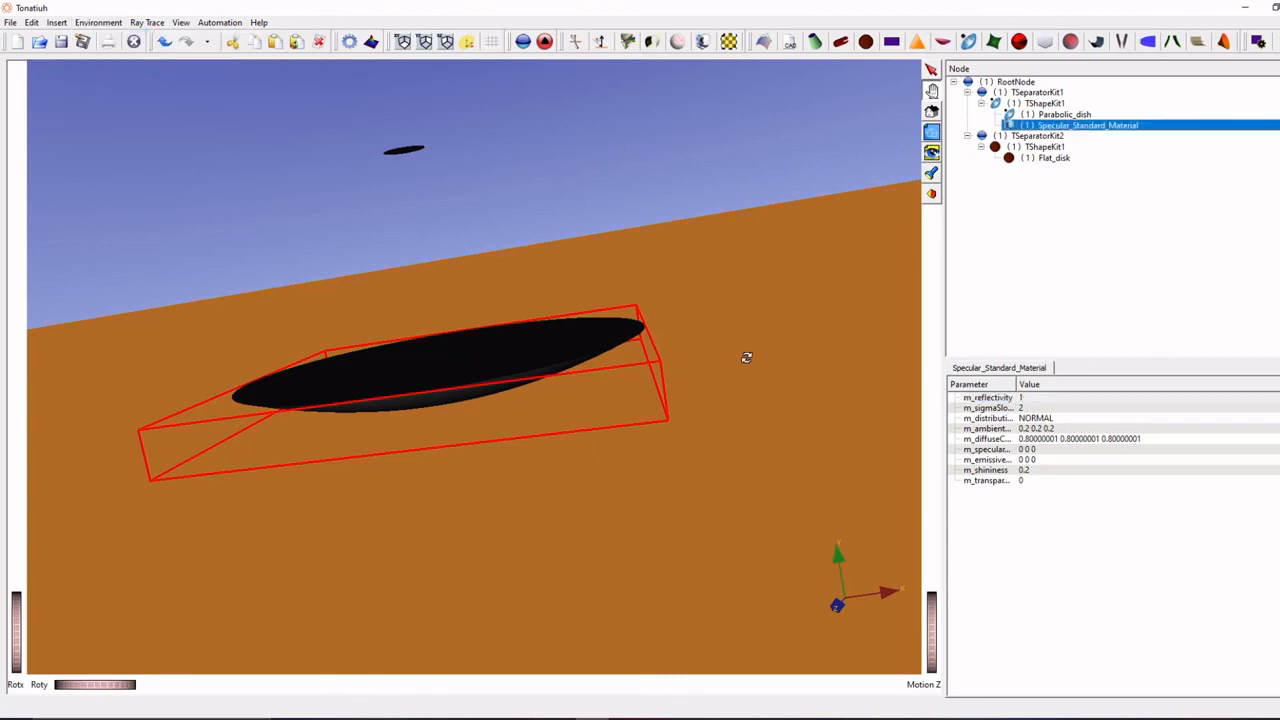